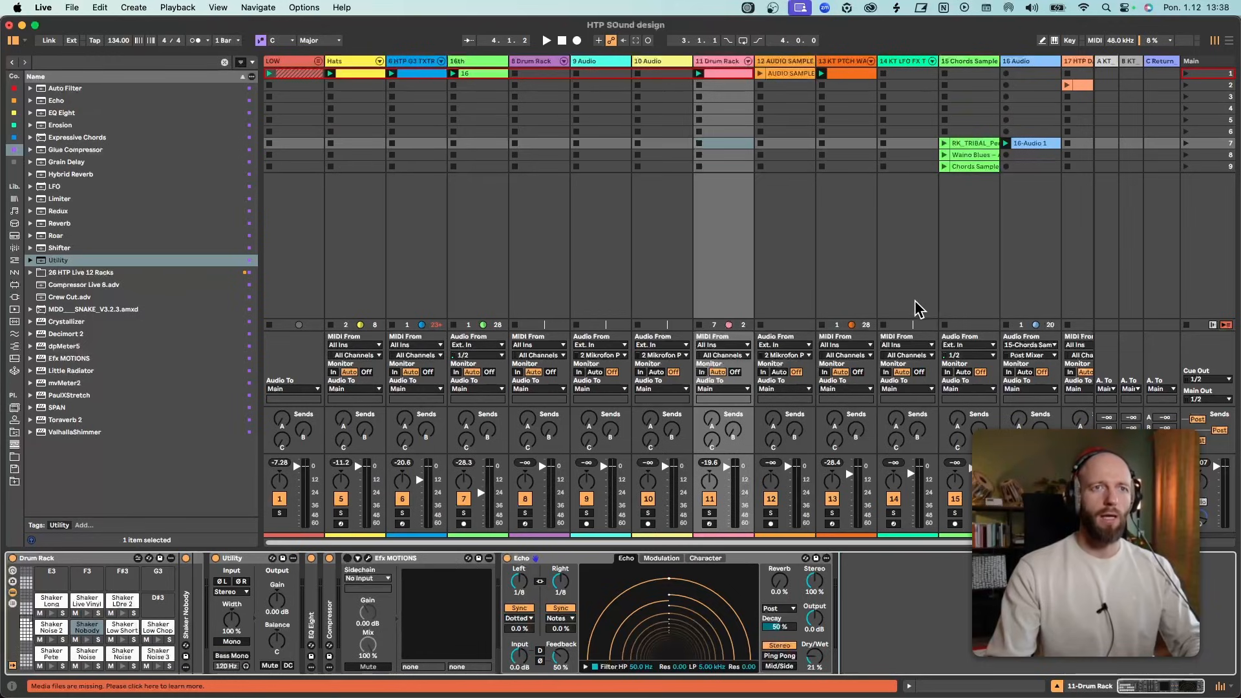
# Audition the 16 Audio track in solo, show its clip's waveform and envelope, and reduce the clip view's height.
pyautogui.click(1017, 515)
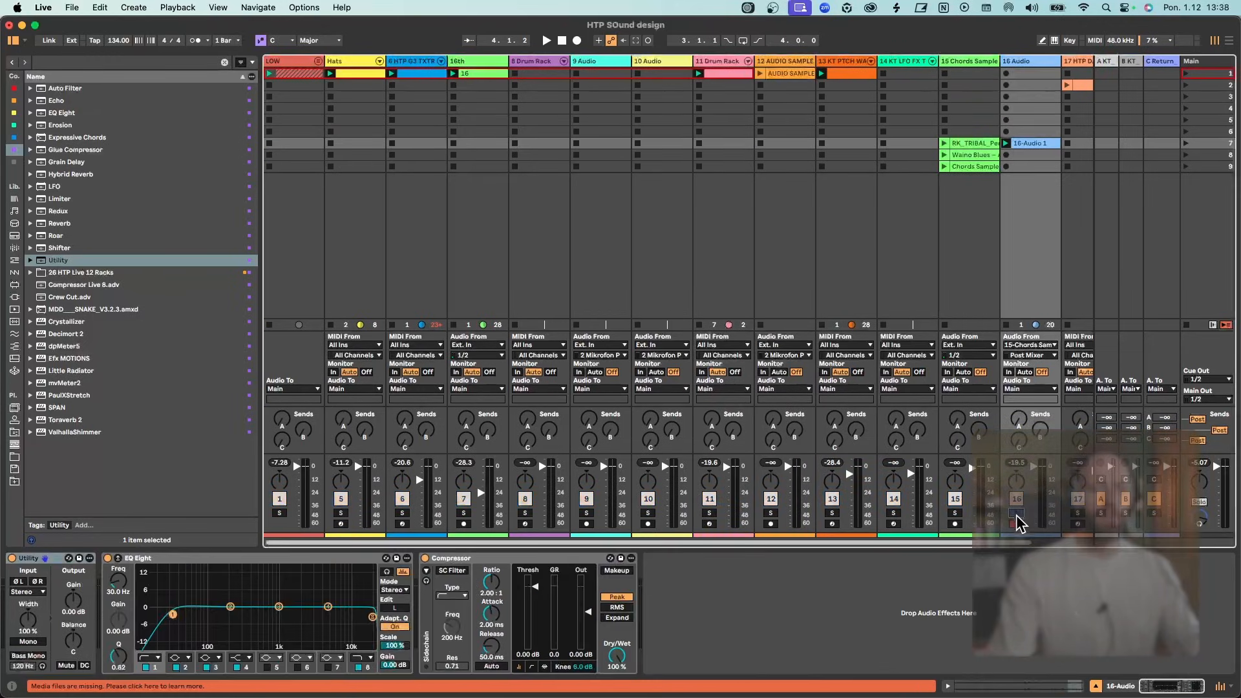
pyautogui.press('space')
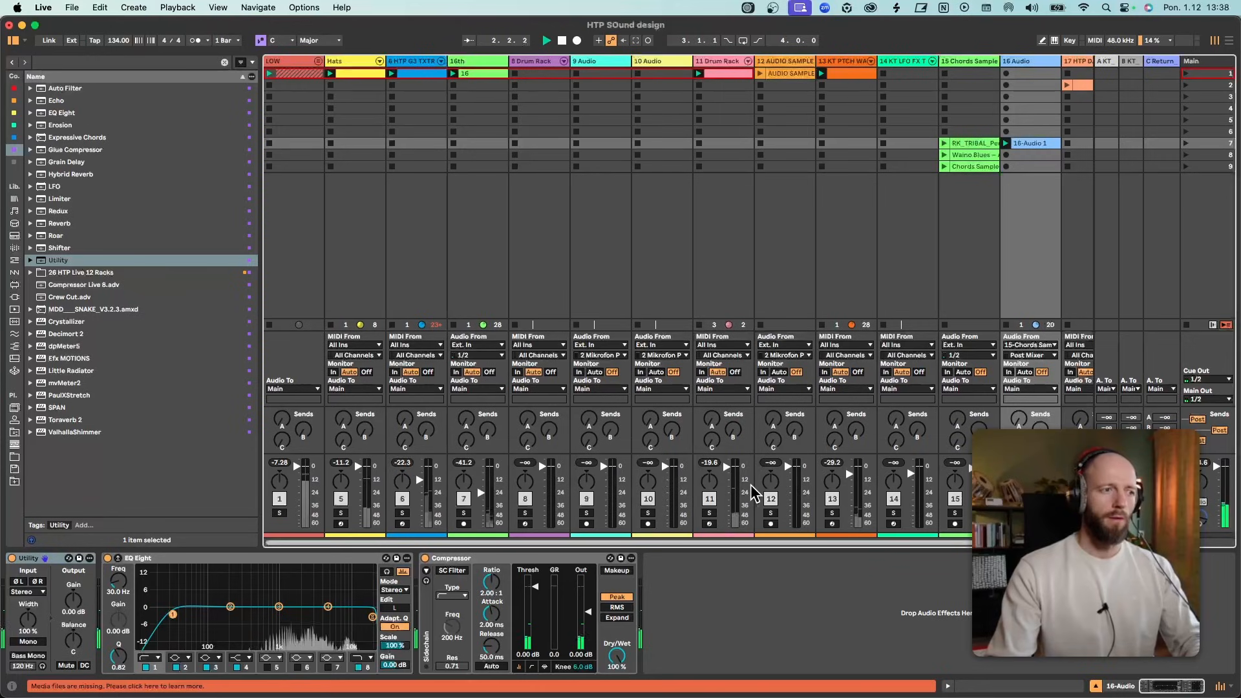
pyautogui.hotkey('shift', 'Tab')
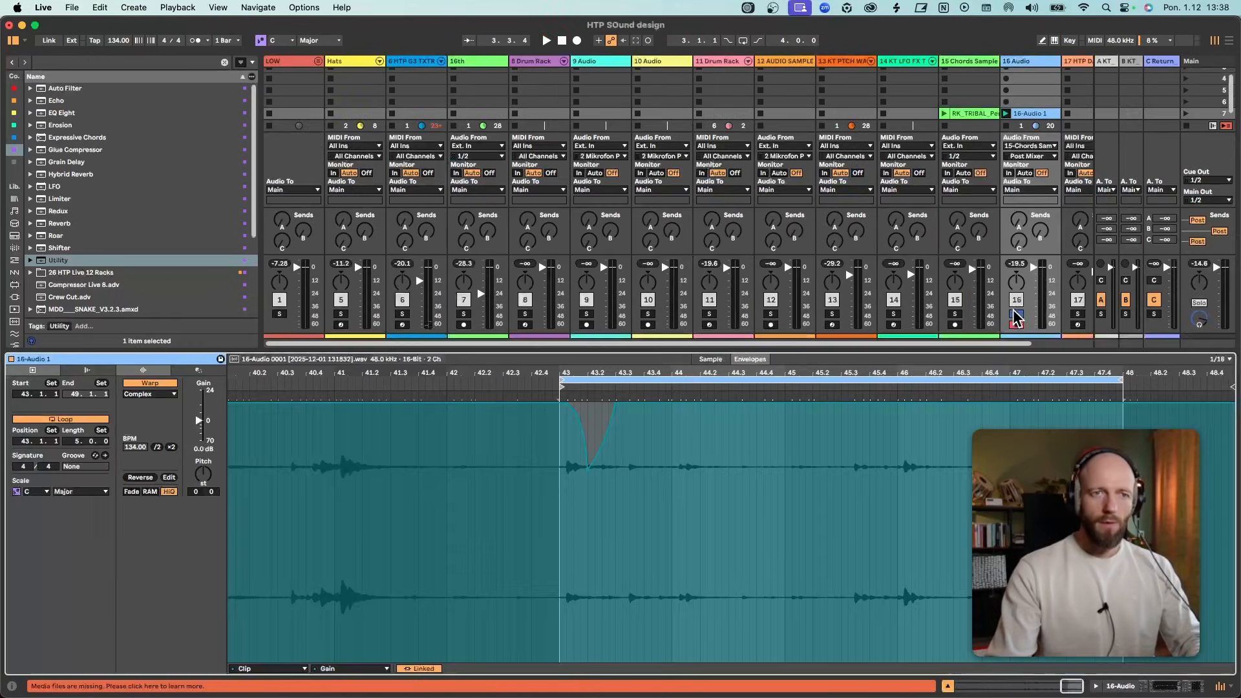
pyautogui.click(1016, 314)
pyautogui.press('space')
pyautogui.moveTo(966, 351); pyautogui.dragTo(970, 478)
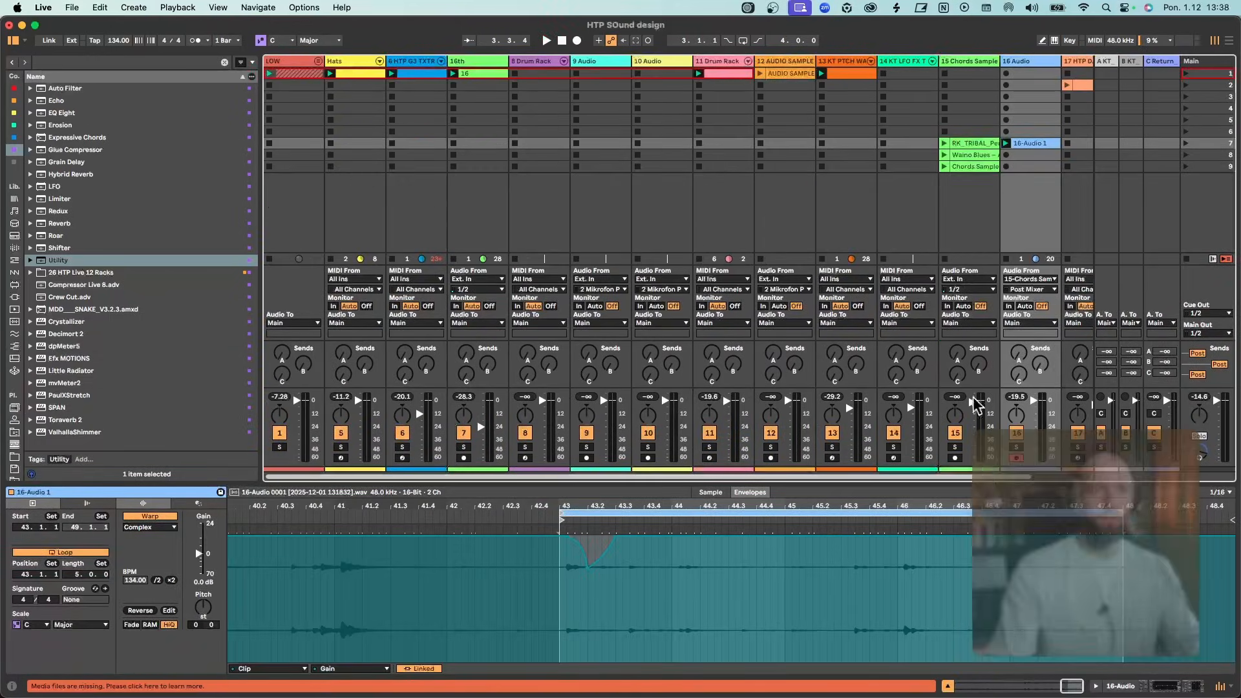
# Launch the RK_TRIBAL percussion loop on track 15 Chords Sample and compare it soloed and within the full mix.
pyautogui.click(971, 143)
pyautogui.hotkey('shift', 'Tab')
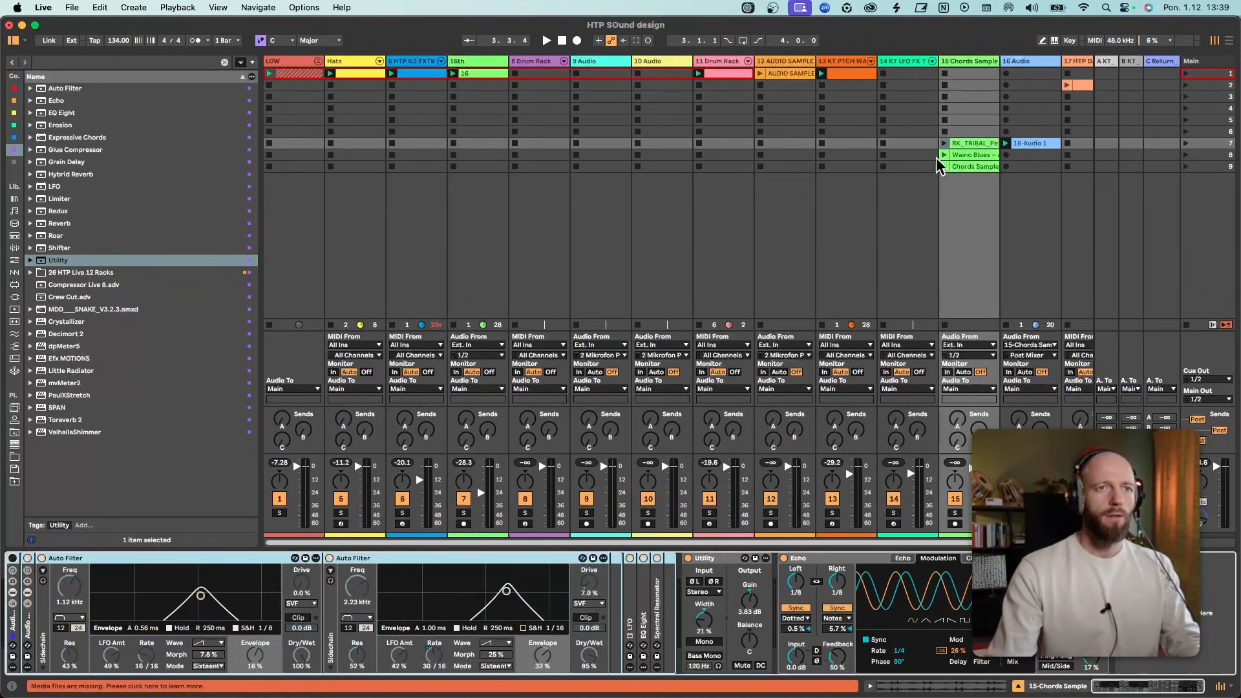
pyautogui.click(955, 512)
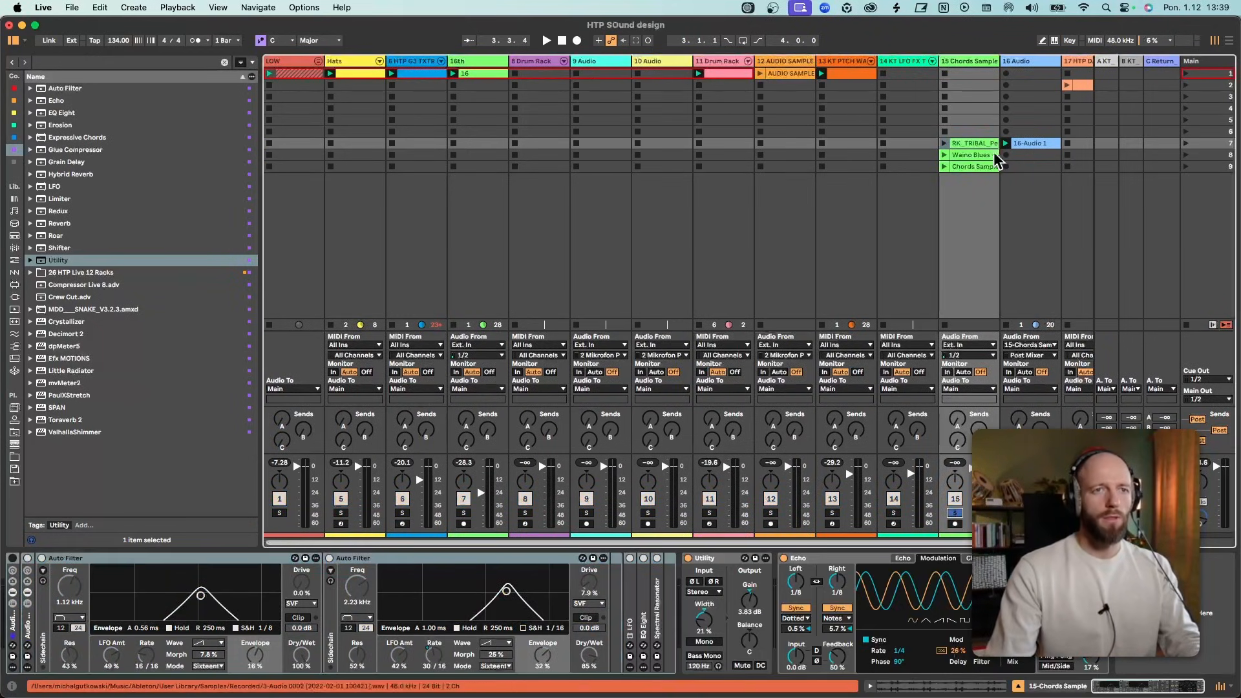
pyautogui.click(946, 146)
pyautogui.hotkey('shift', 'Tab')
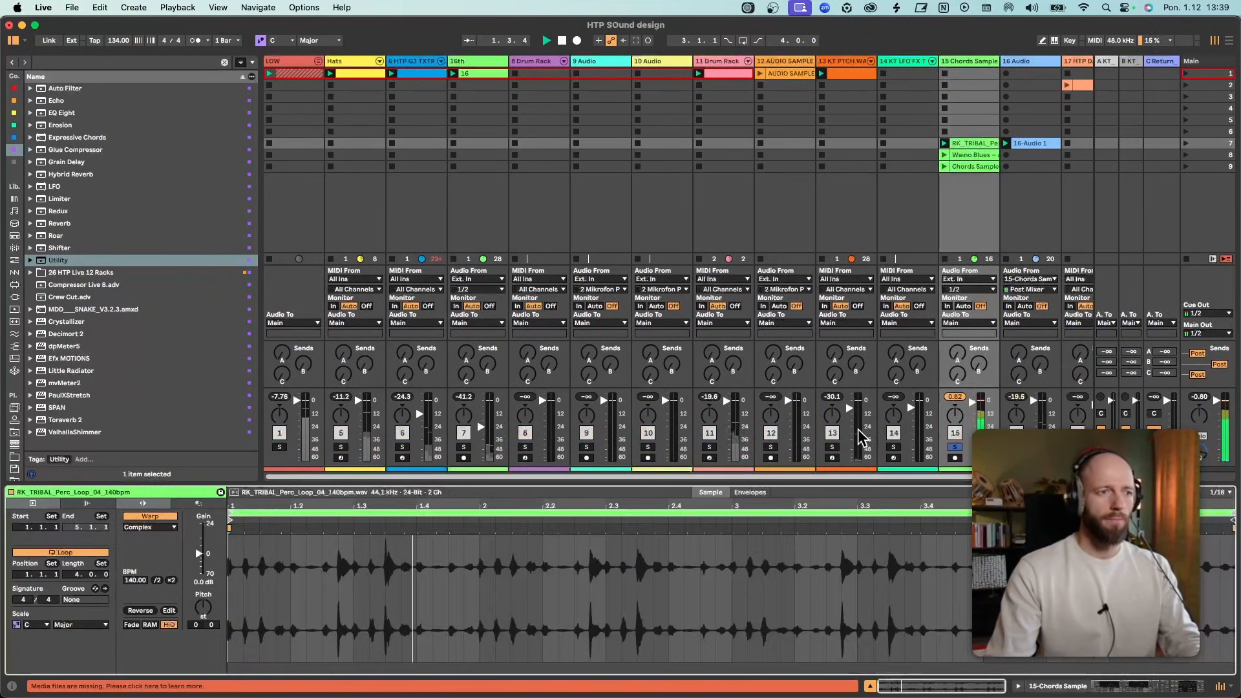
pyautogui.click(955, 447)
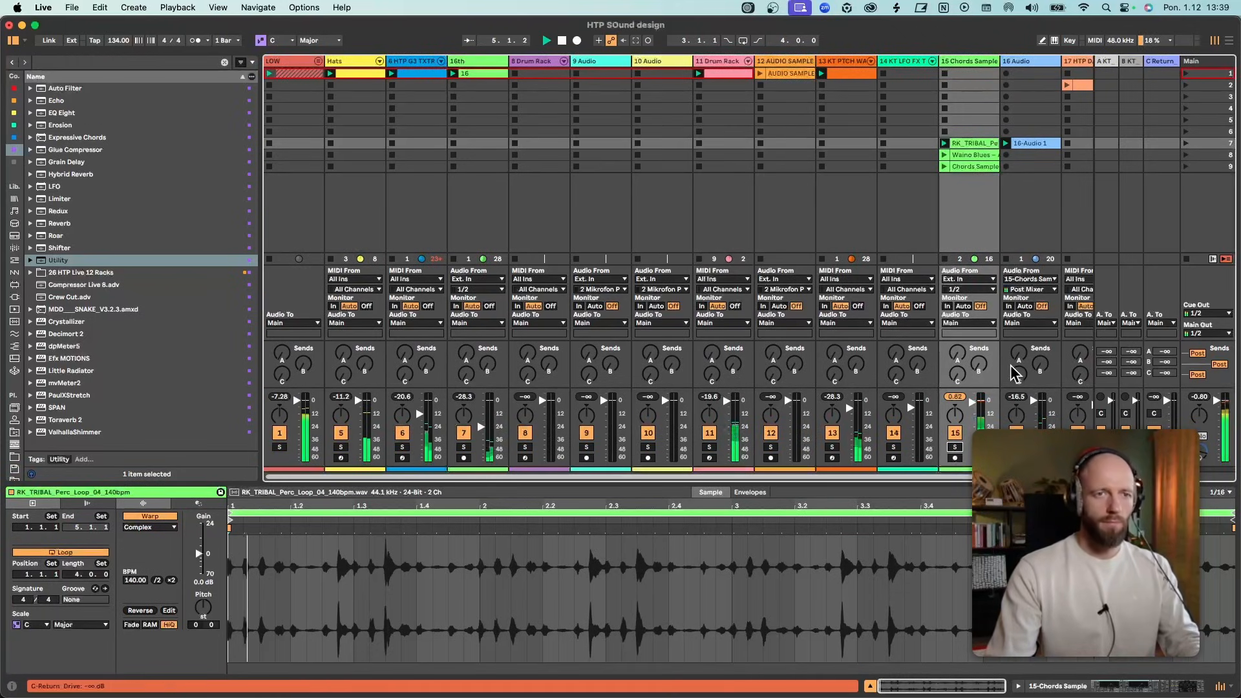
# Stop the clip on 16 Audio and switch on the bypassed Auto Filter effect chain of 15 Chords Sample.
pyautogui.click(1006, 258)
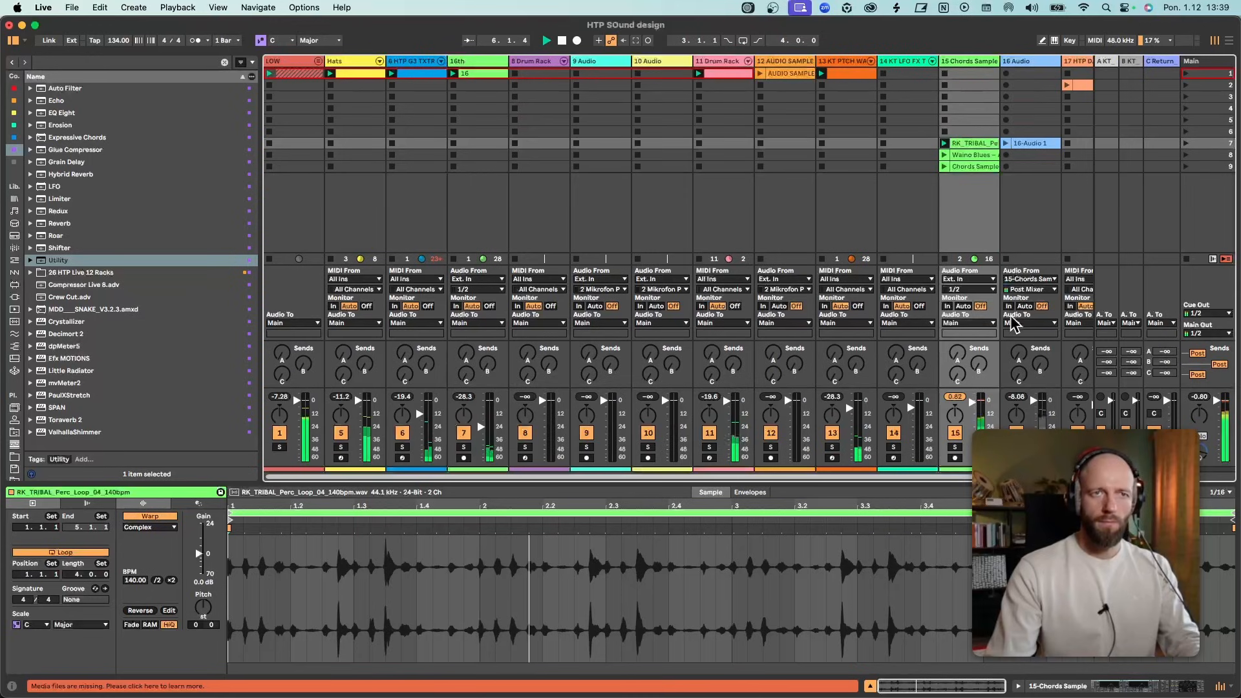
pyautogui.click(966, 59)
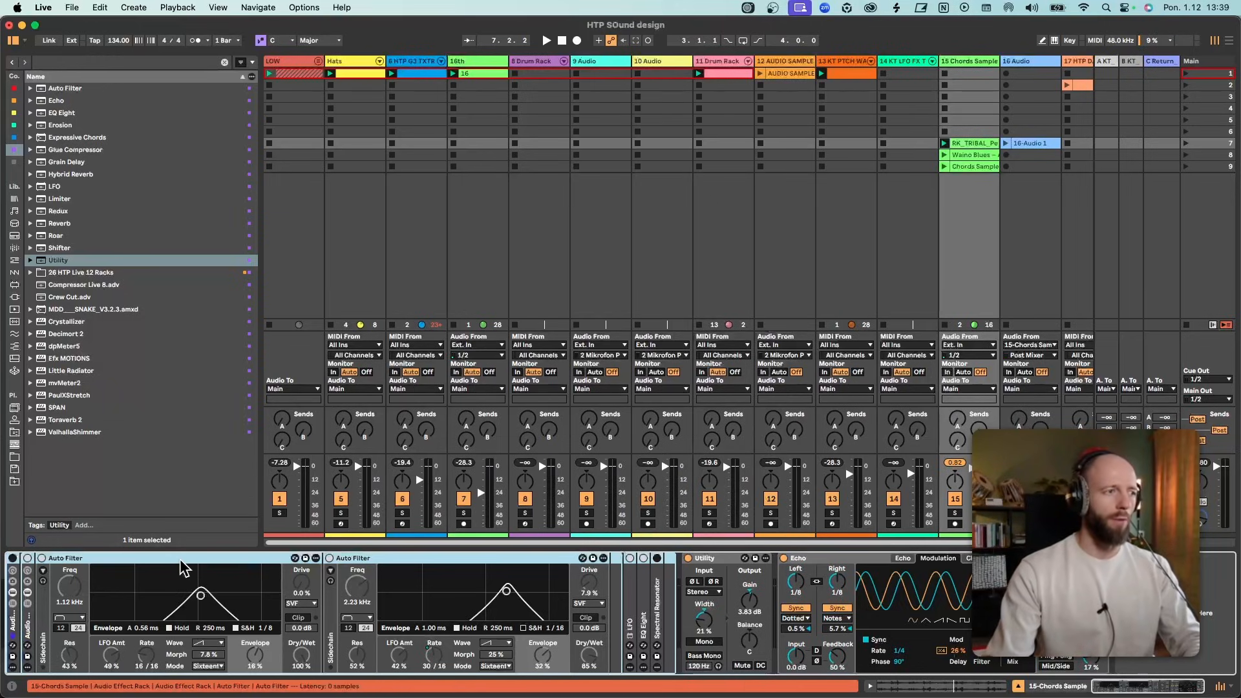
pyautogui.click(88, 558)
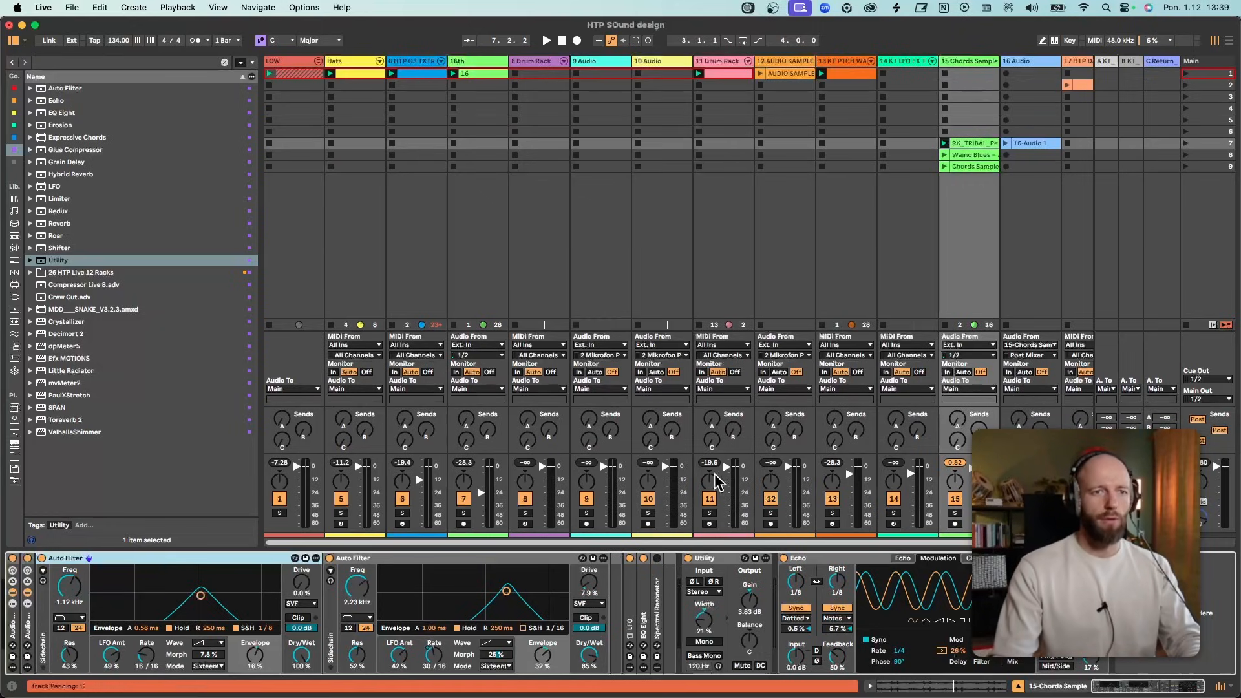
# Audition 15 Chords Sample through its two Auto Filters, first in solo and again with the full mix.
pyautogui.press('space')
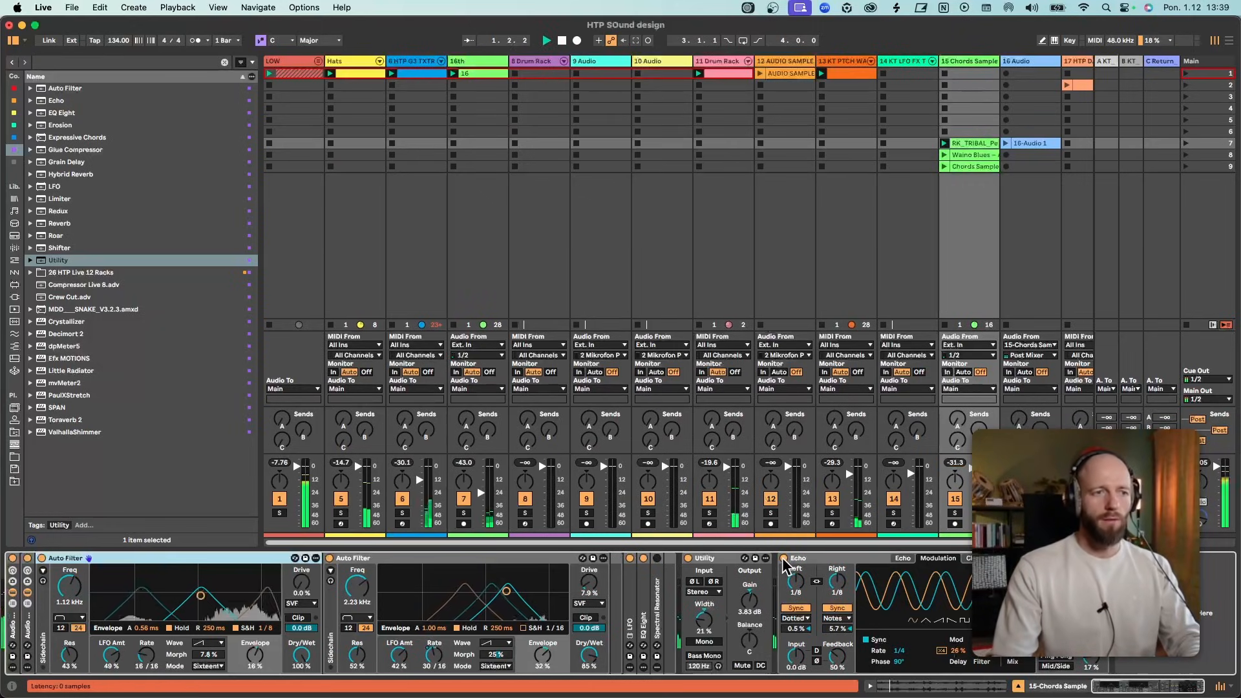
pyautogui.click(955, 513)
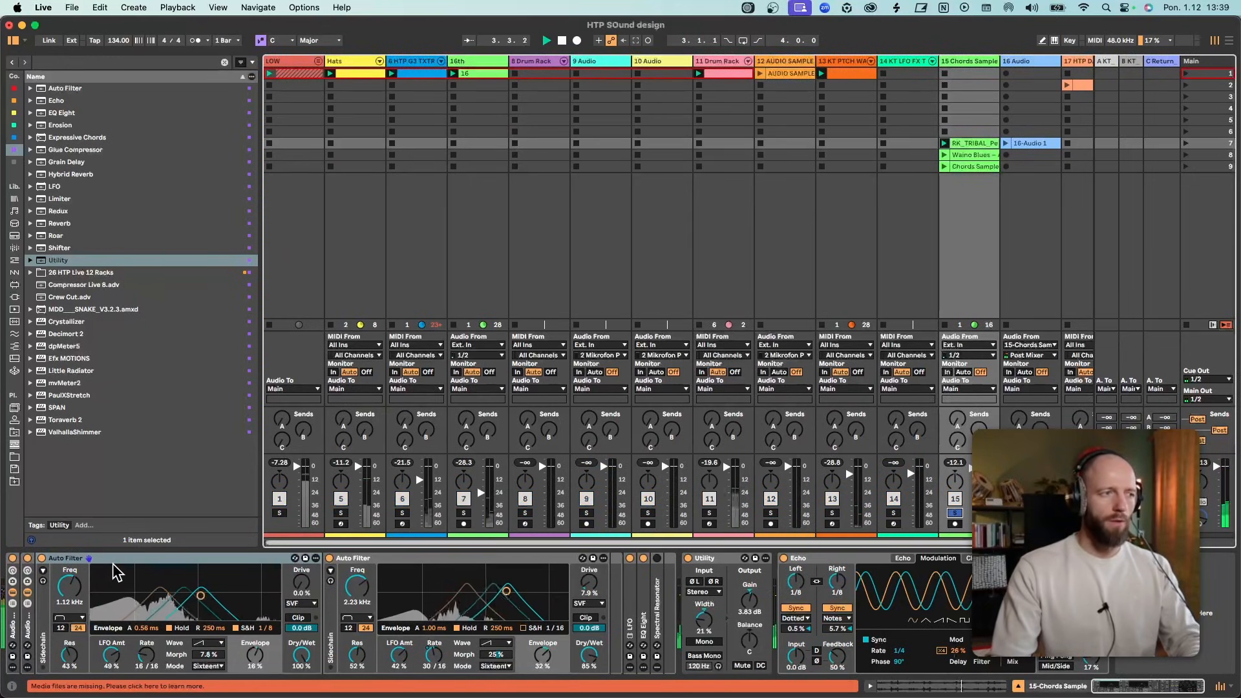
pyautogui.click(218, 572)
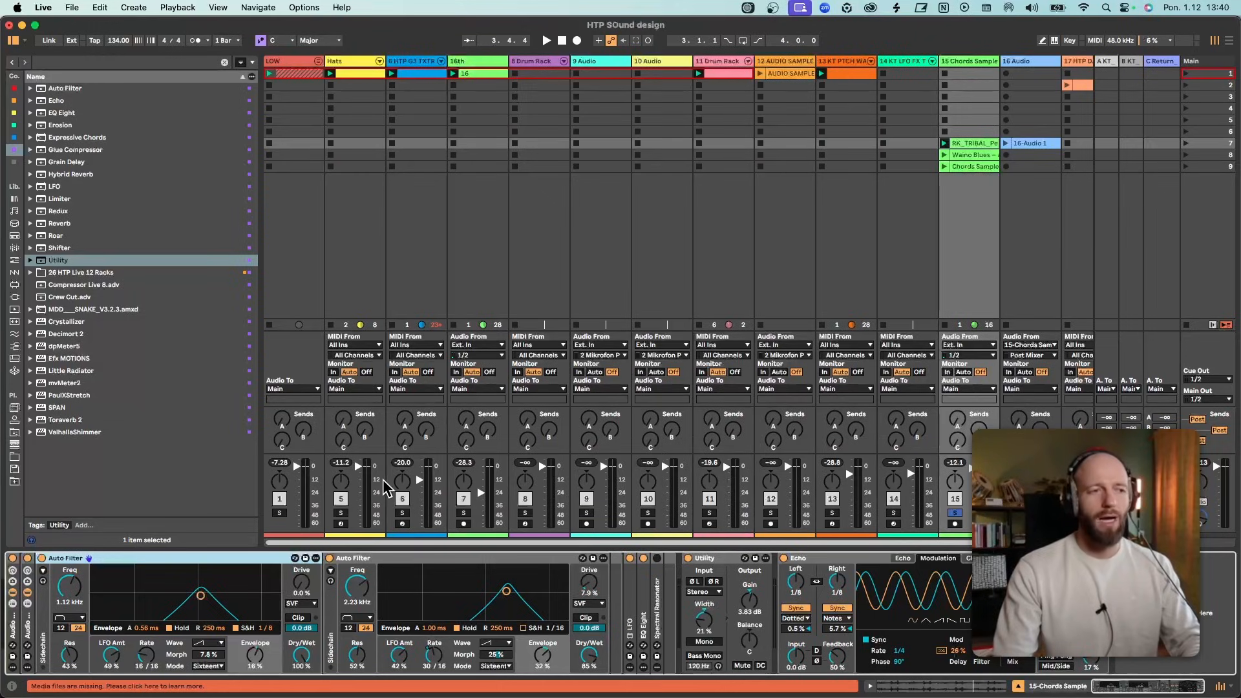
pyautogui.click(412, 559)
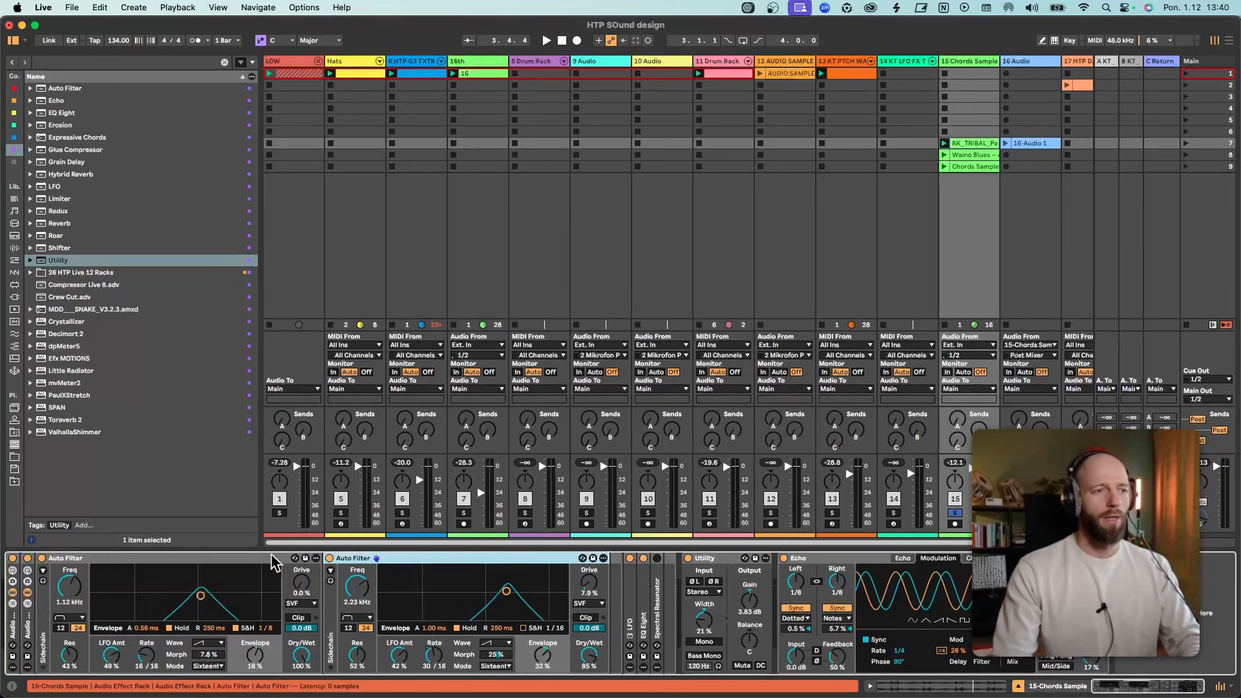
pyautogui.press('space')
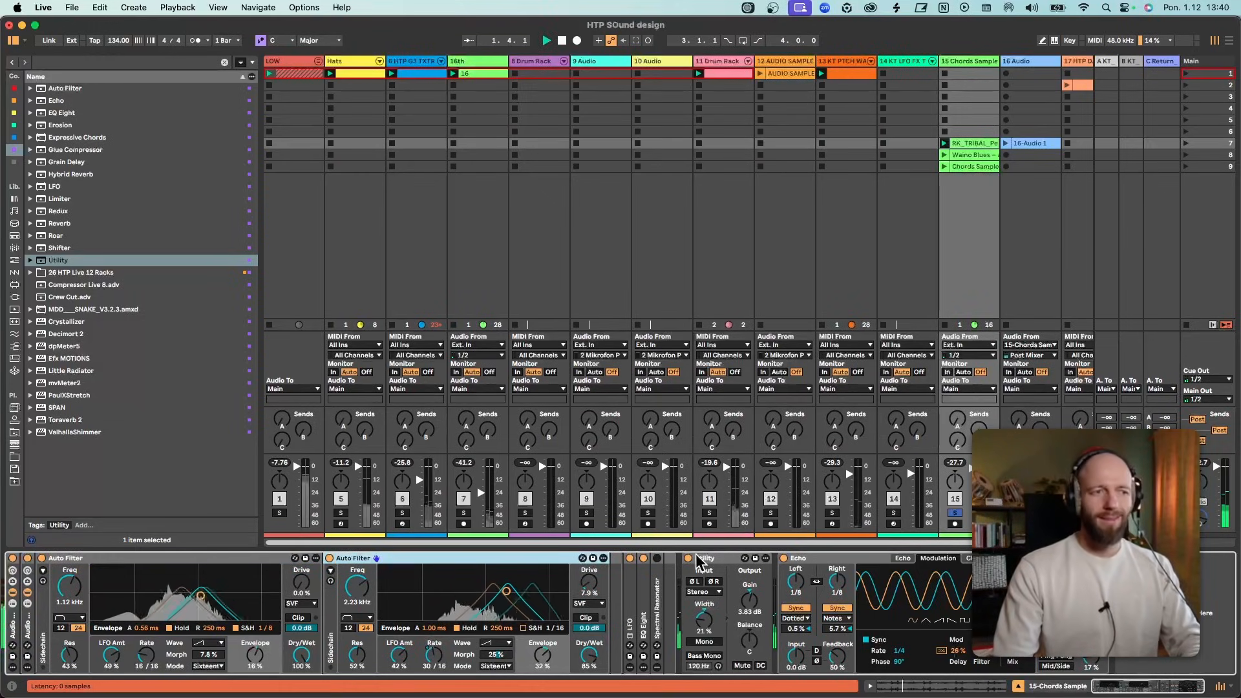
pyautogui.click(956, 515)
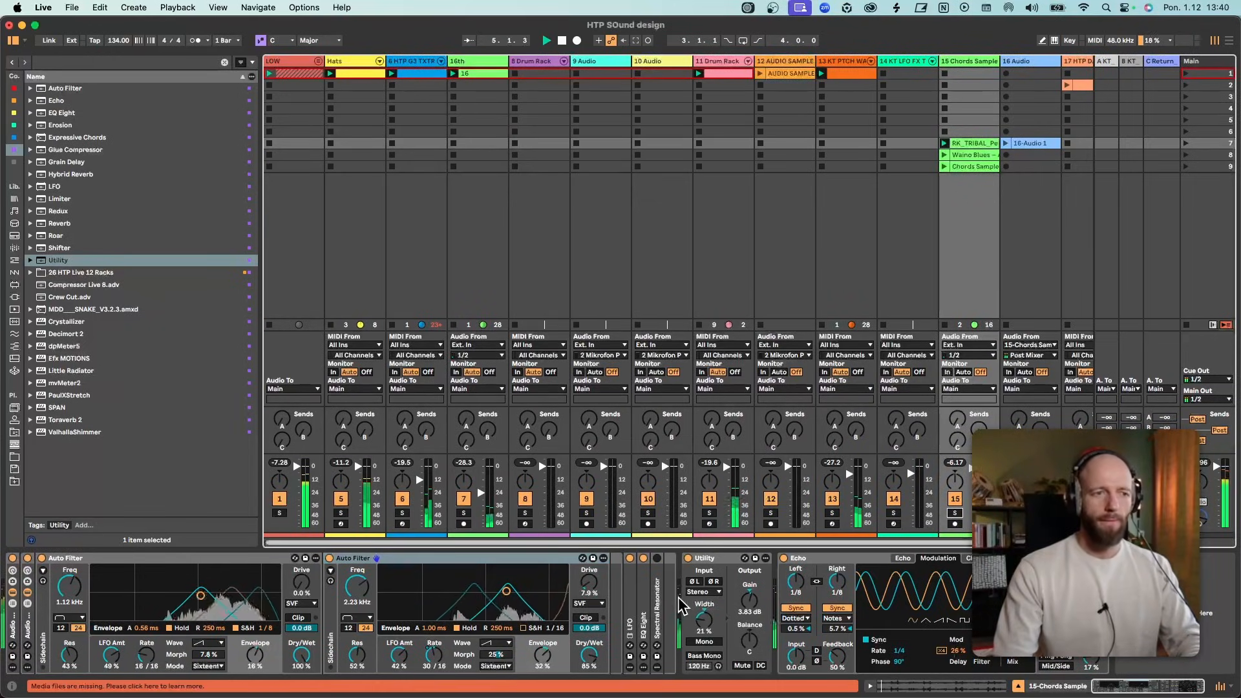
# Unfold and activate the Spectral Resonator on 15 Chords Sample, and fold the second Auto Filter.
pyautogui.doubleClick(658, 597)
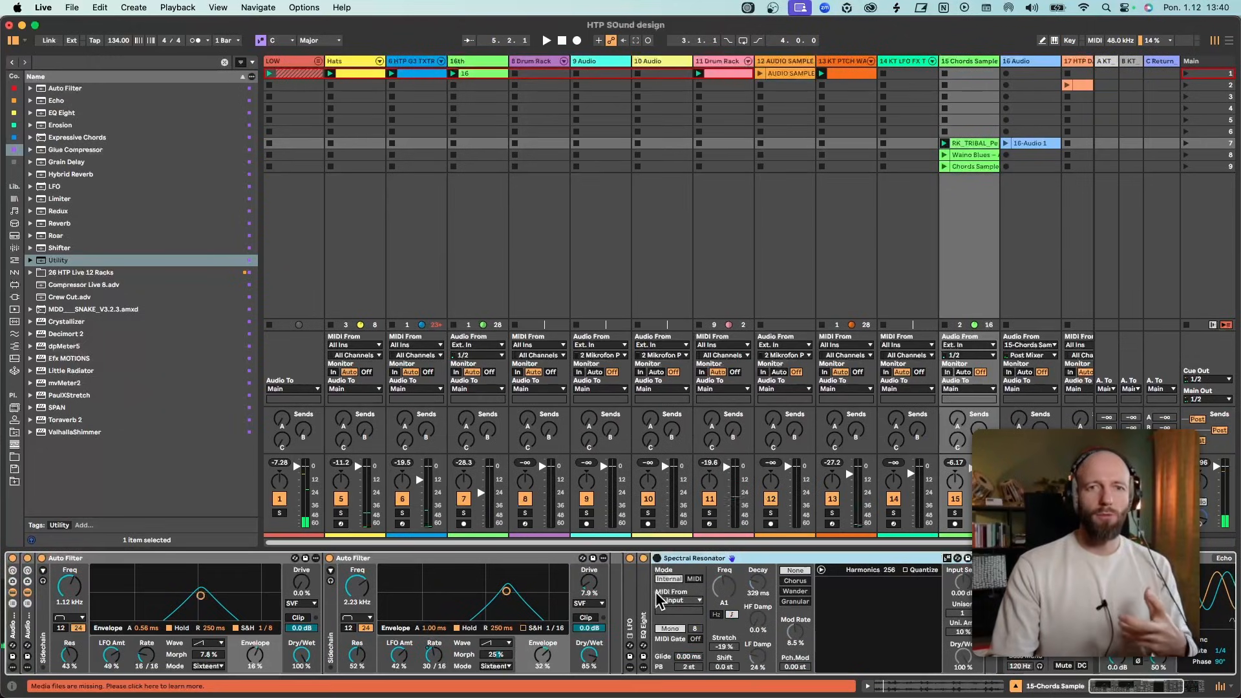
pyautogui.click(665, 559)
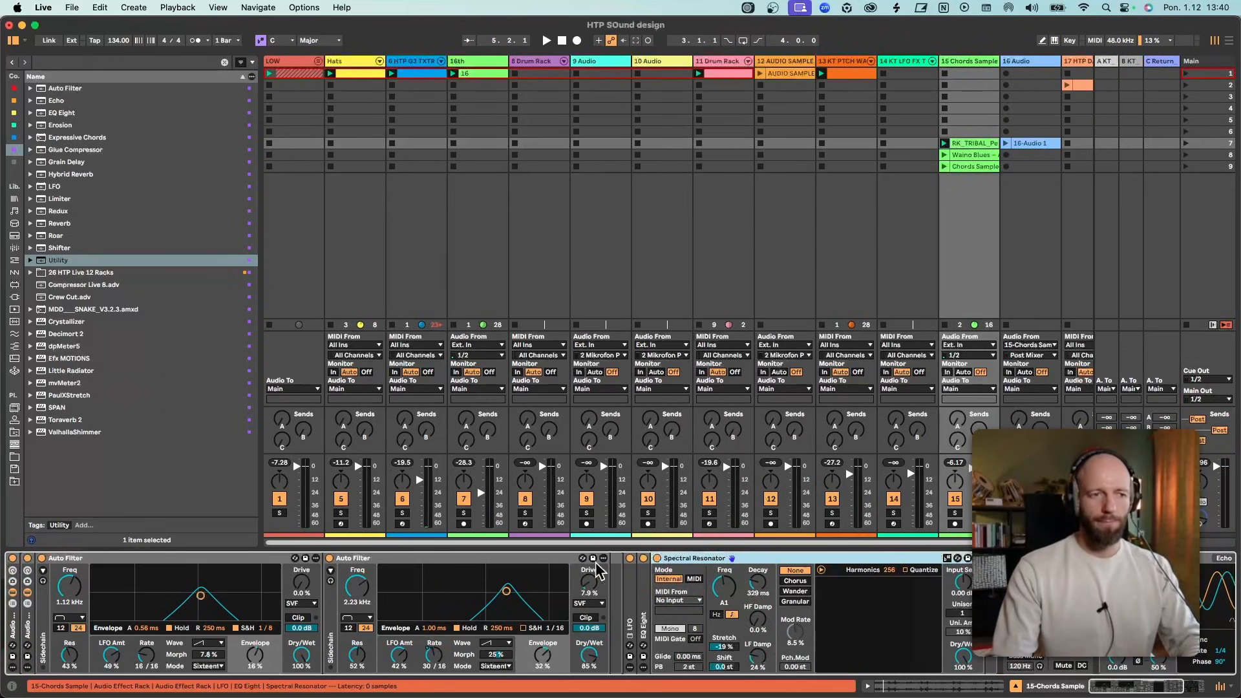
pyautogui.doubleClick(484, 558)
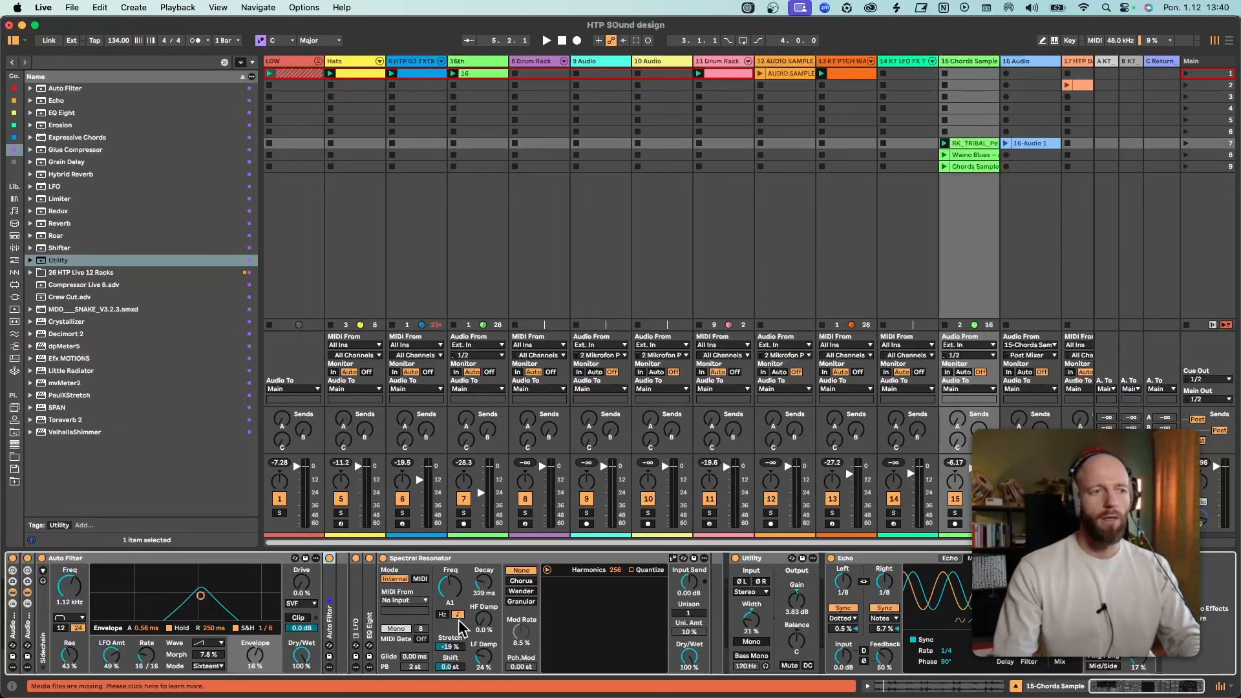
# With 15 Chords Sample playing in solo, set the Spectral Resonator's Stretch to -27 % and its Decay to 446 ms.
pyautogui.click(451, 648)
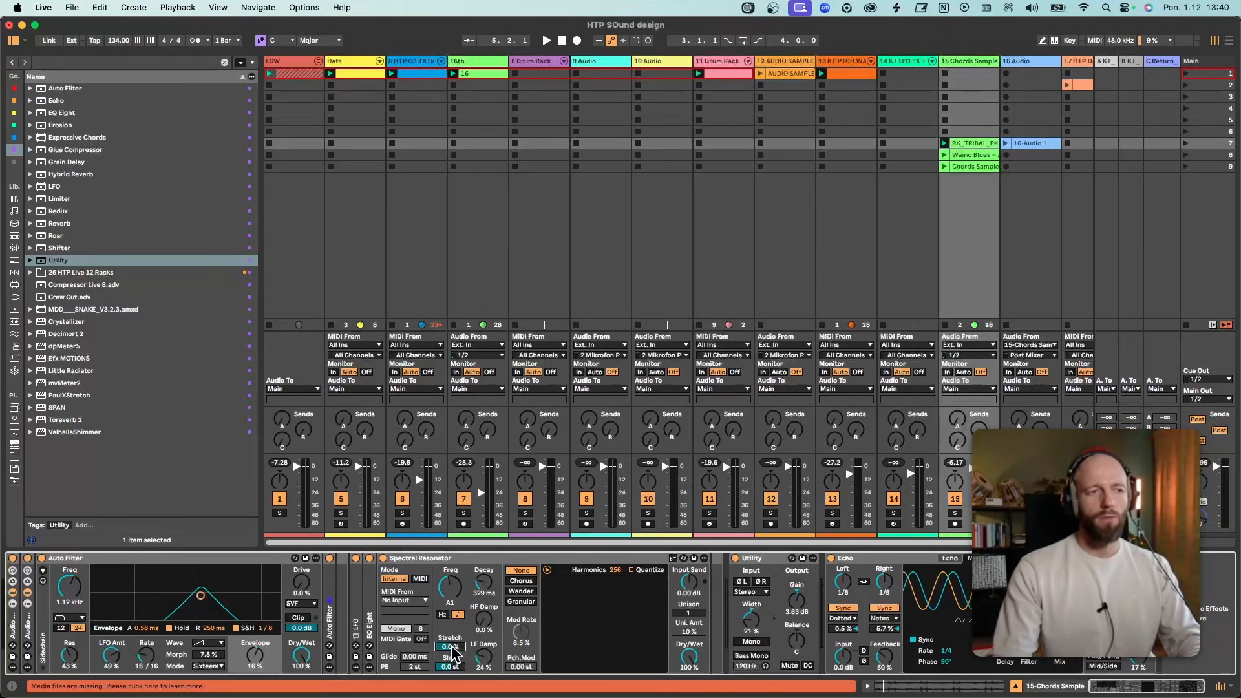
pyautogui.moveTo(451, 646); pyautogui.dragTo(450, 632)
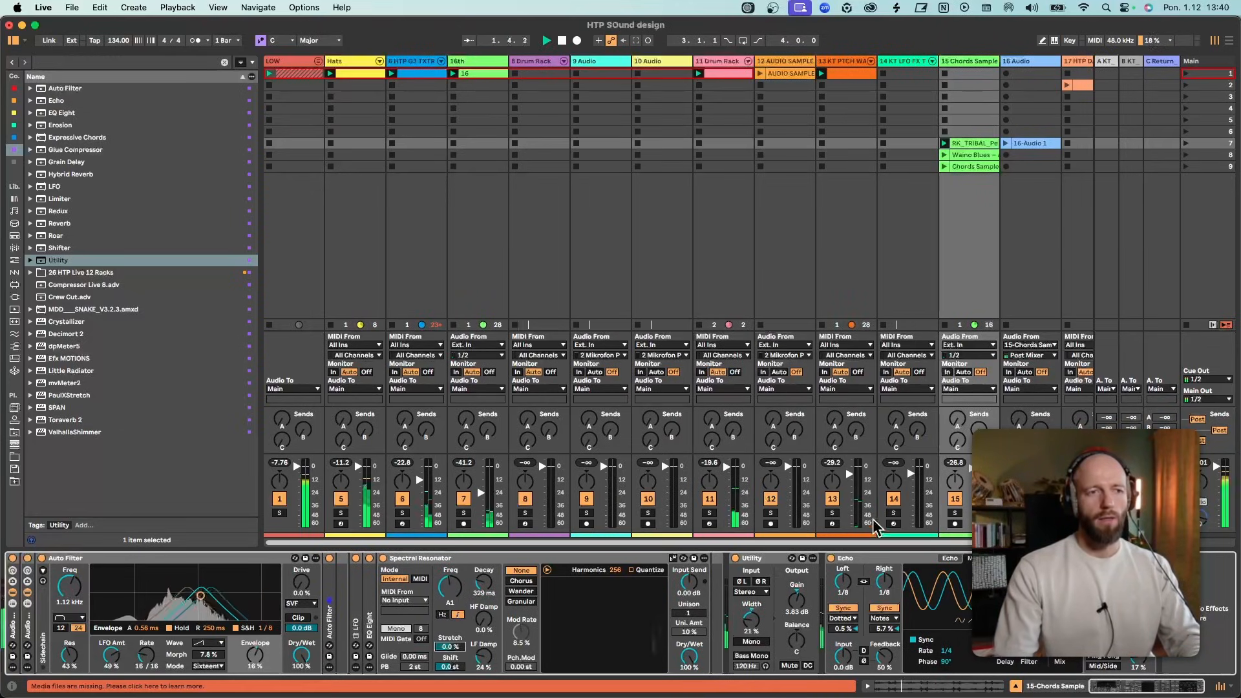
pyautogui.click(954, 513)
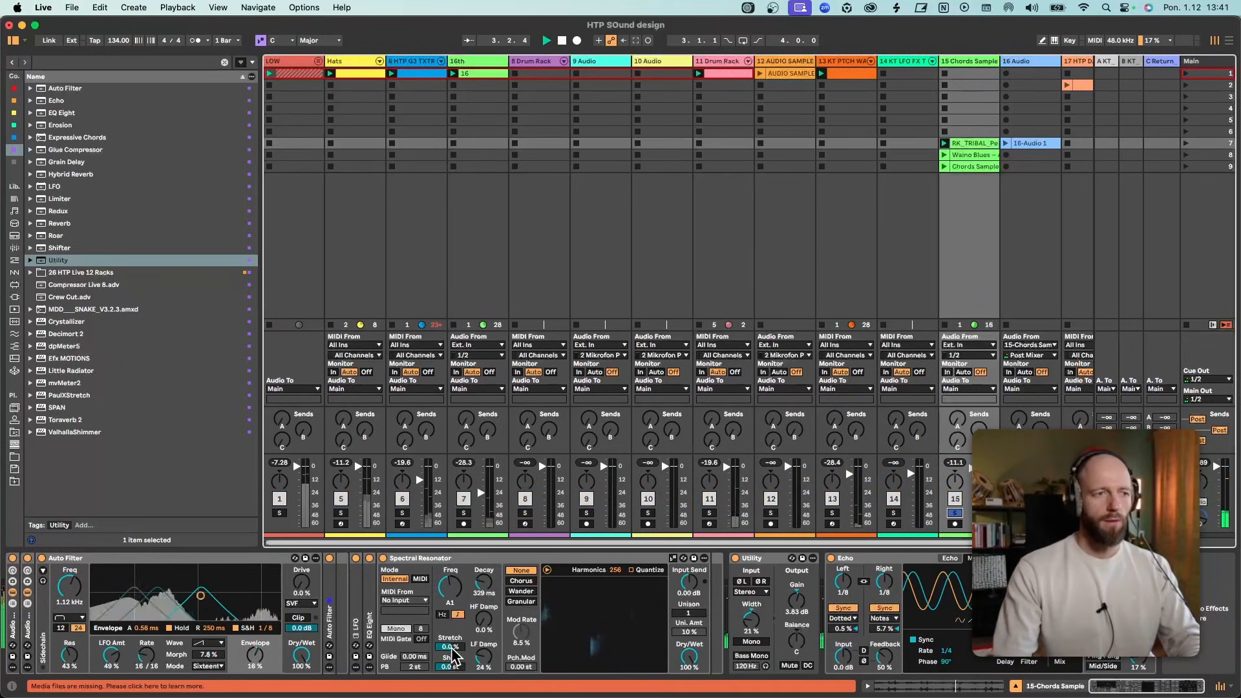
pyautogui.moveTo(451, 646); pyautogui.dragTo(450, 664)
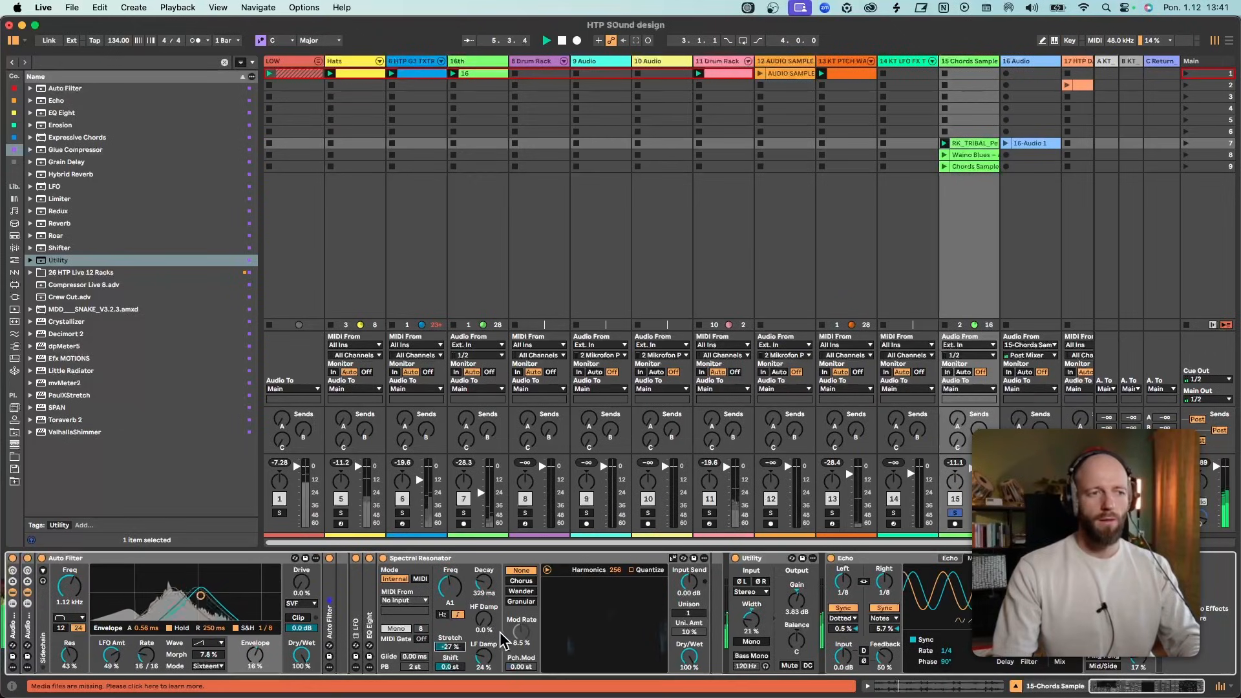
pyautogui.moveTo(484, 583)
pyautogui.mouseDown()
pyautogui.moveTo(484, 569)
pyautogui.moveTo(483, 585)
pyautogui.mouseUp()
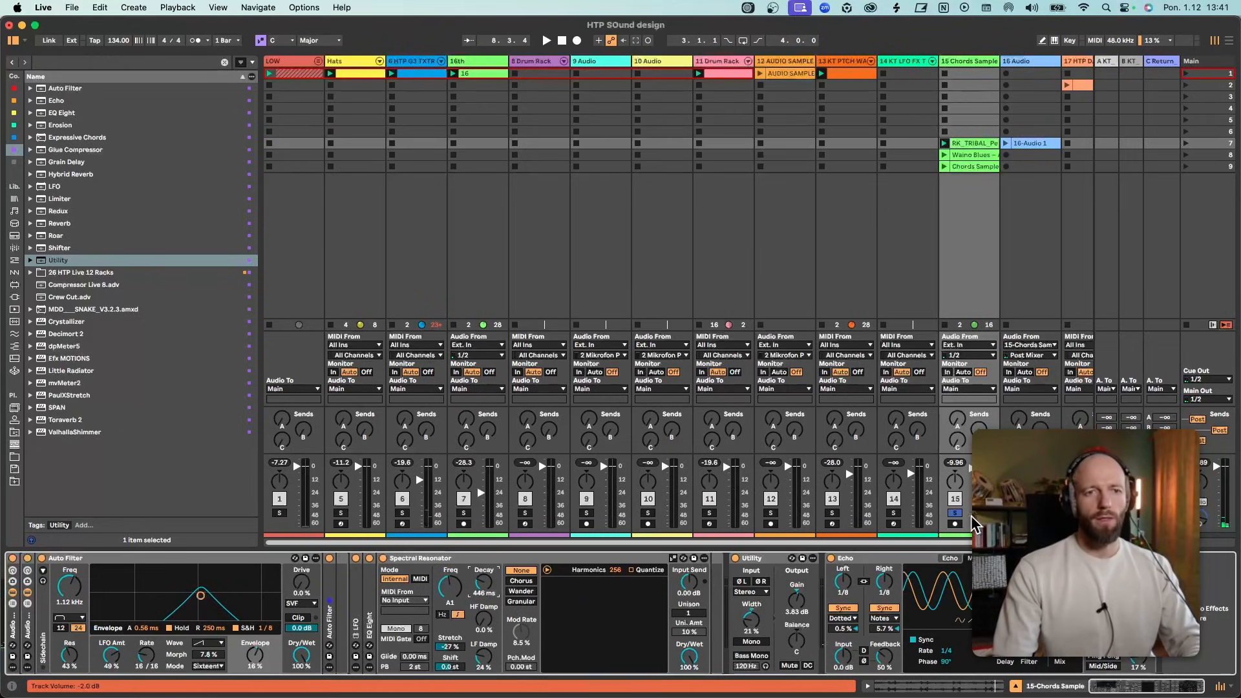
# Review the Audio From source options of the 16 Audio track and turn off solo on 15 Chords Sample.
pyautogui.click(1005, 62)
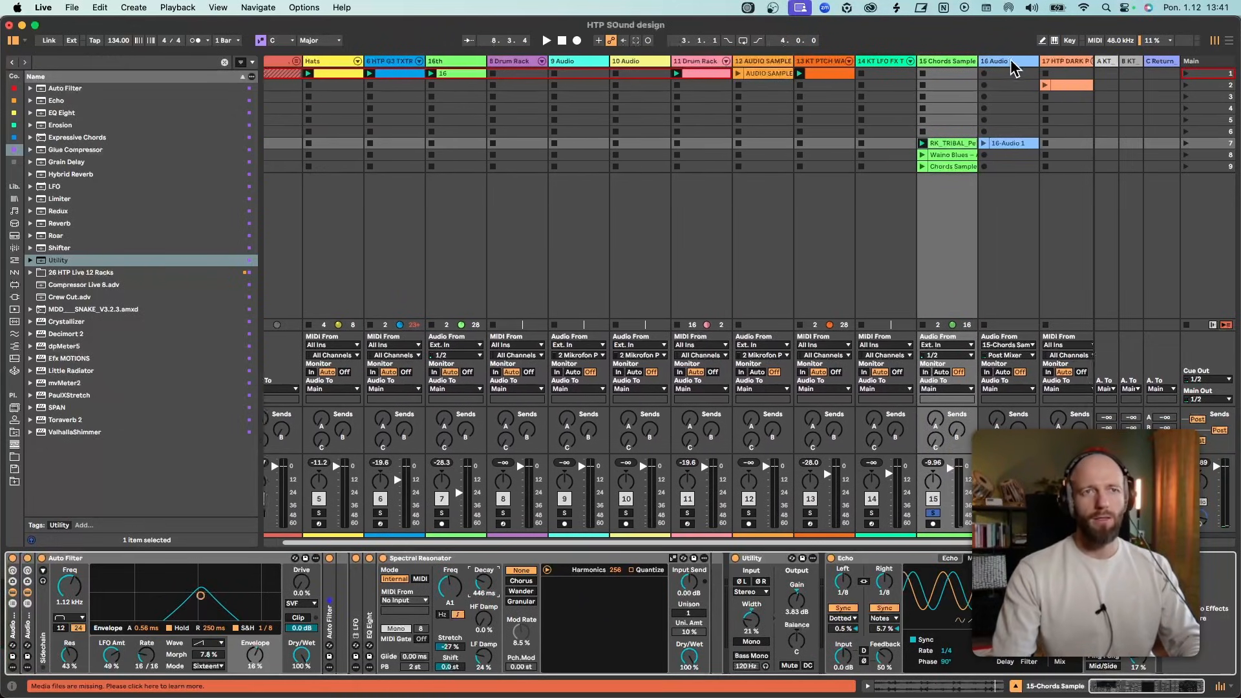
pyautogui.click(1014, 348)
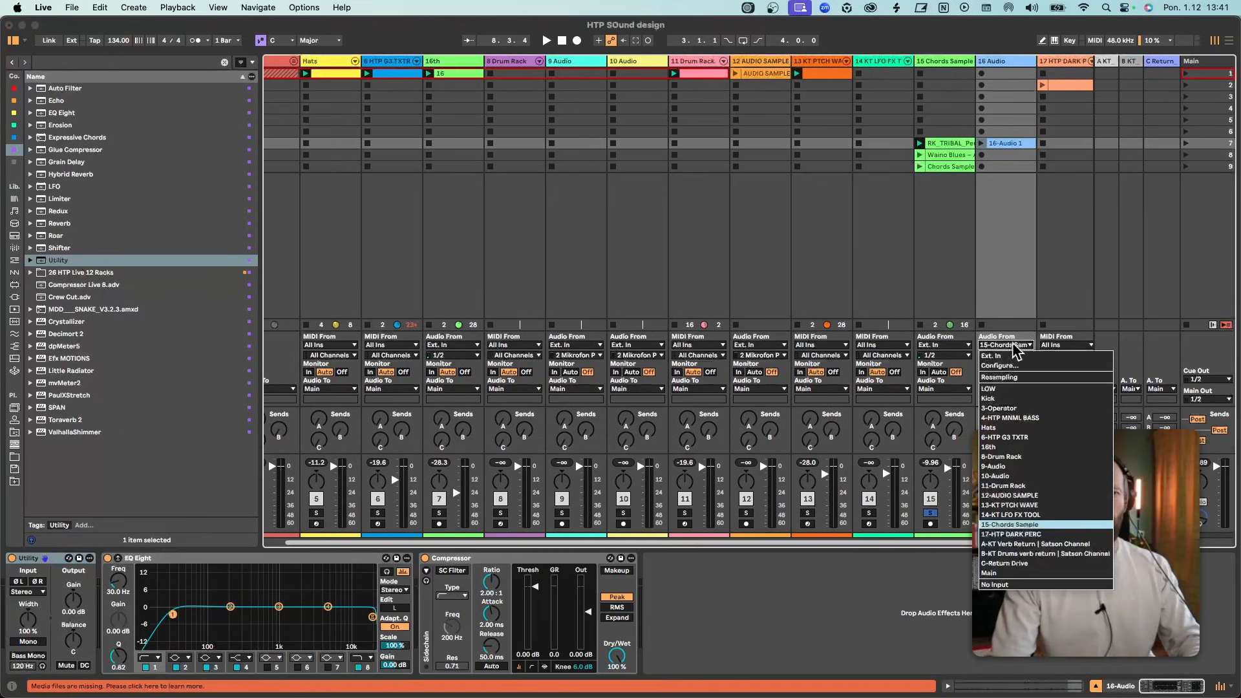
pyautogui.click(952, 229)
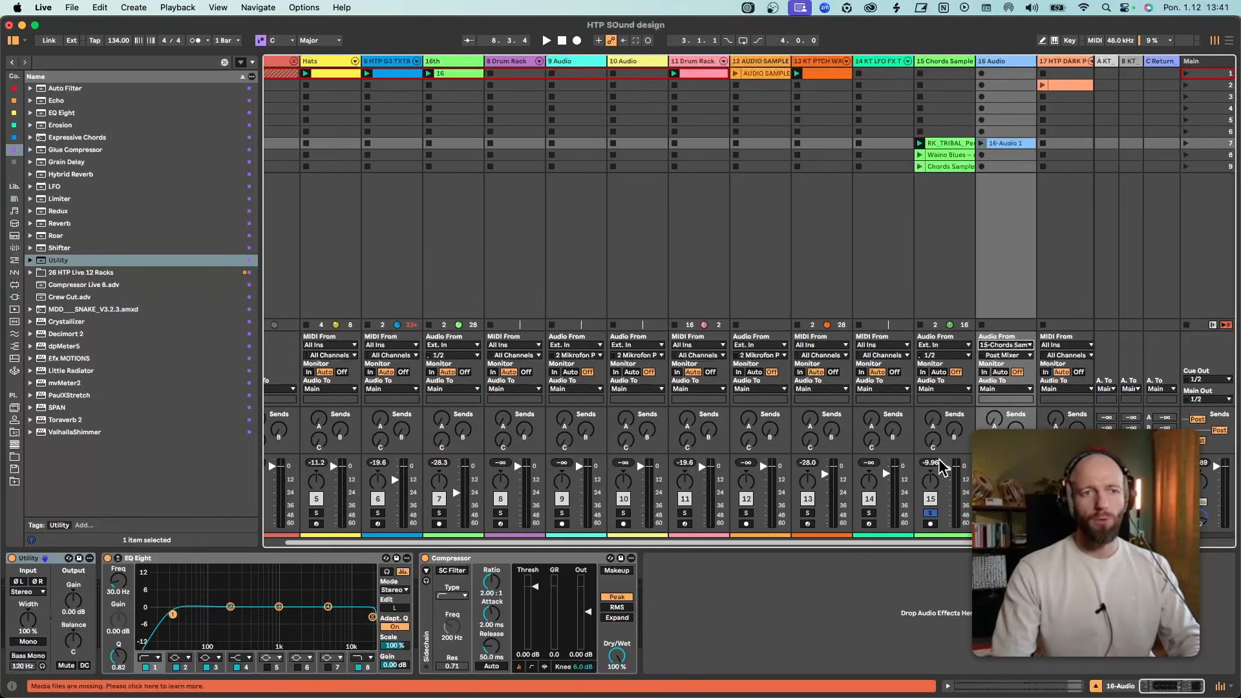
pyautogui.click(939, 65)
pyautogui.click(930, 512)
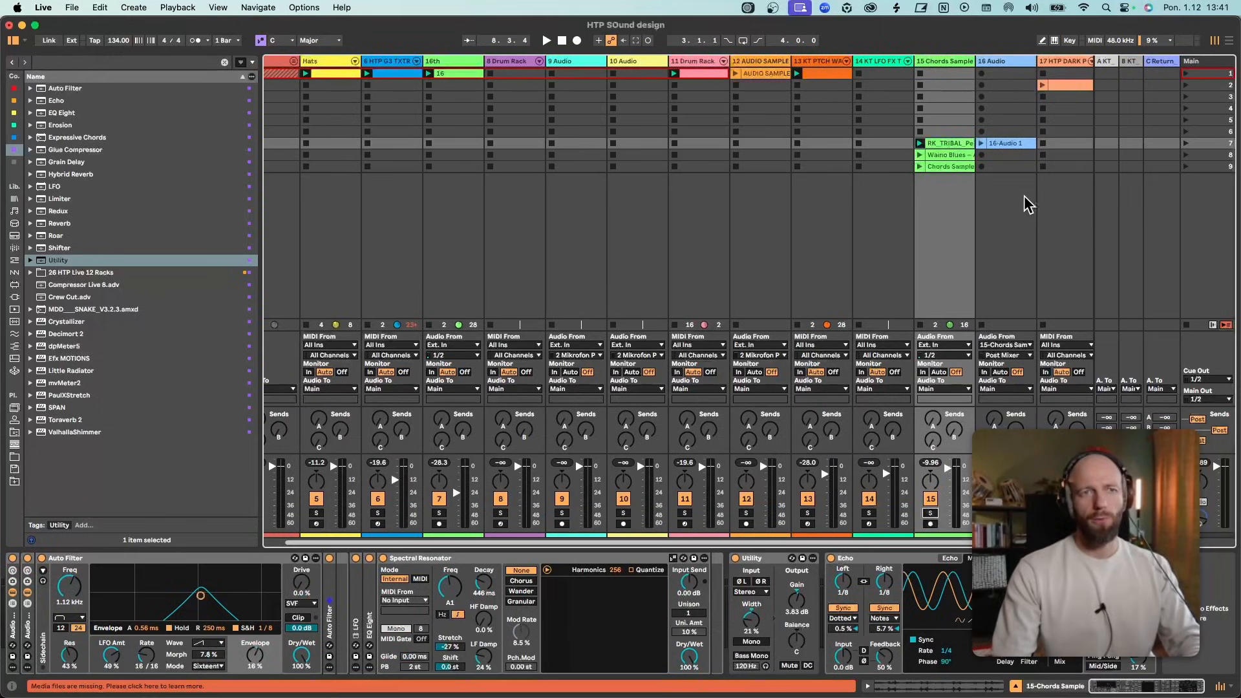
# Open and launch the resampled clip on 16 Audio, zooming its waveform out to the full recording.
pyautogui.doubleClick(1011, 143)
pyautogui.click(982, 144)
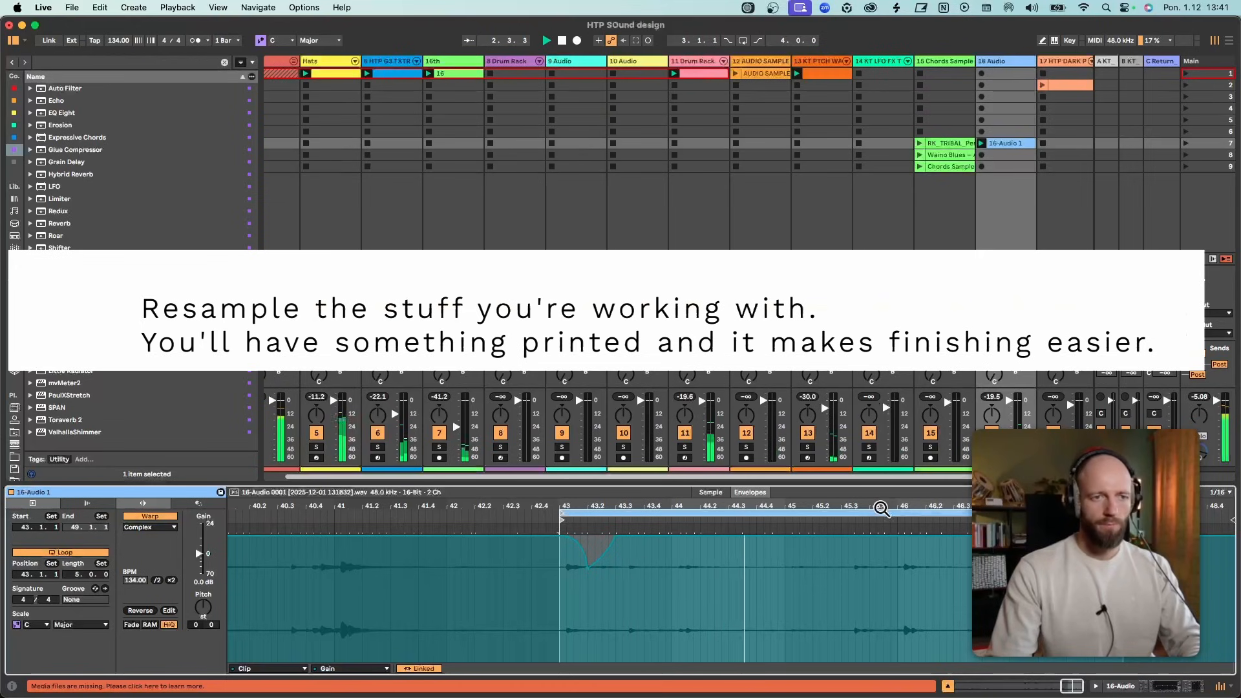
pyautogui.doubleClick(881, 509)
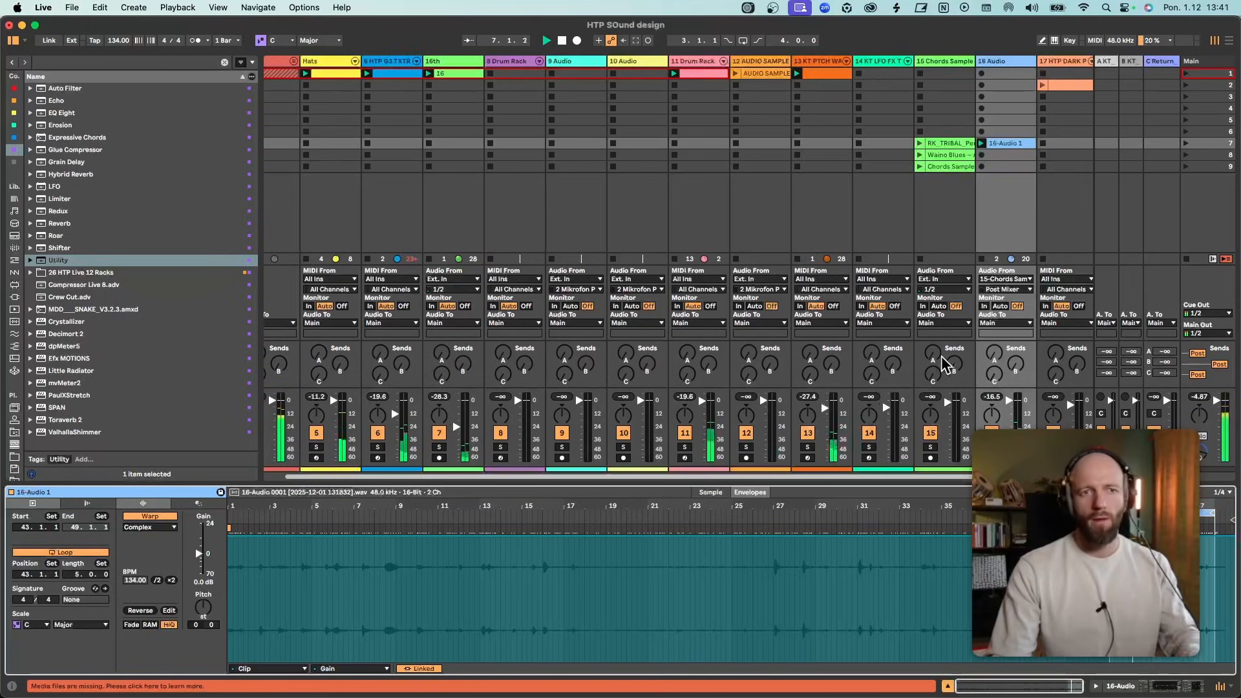
# Fold the Spectral Resonator on 15 Chords Sample and browse the library's audio effects around the spectral devices.
pyautogui.click(939, 64)
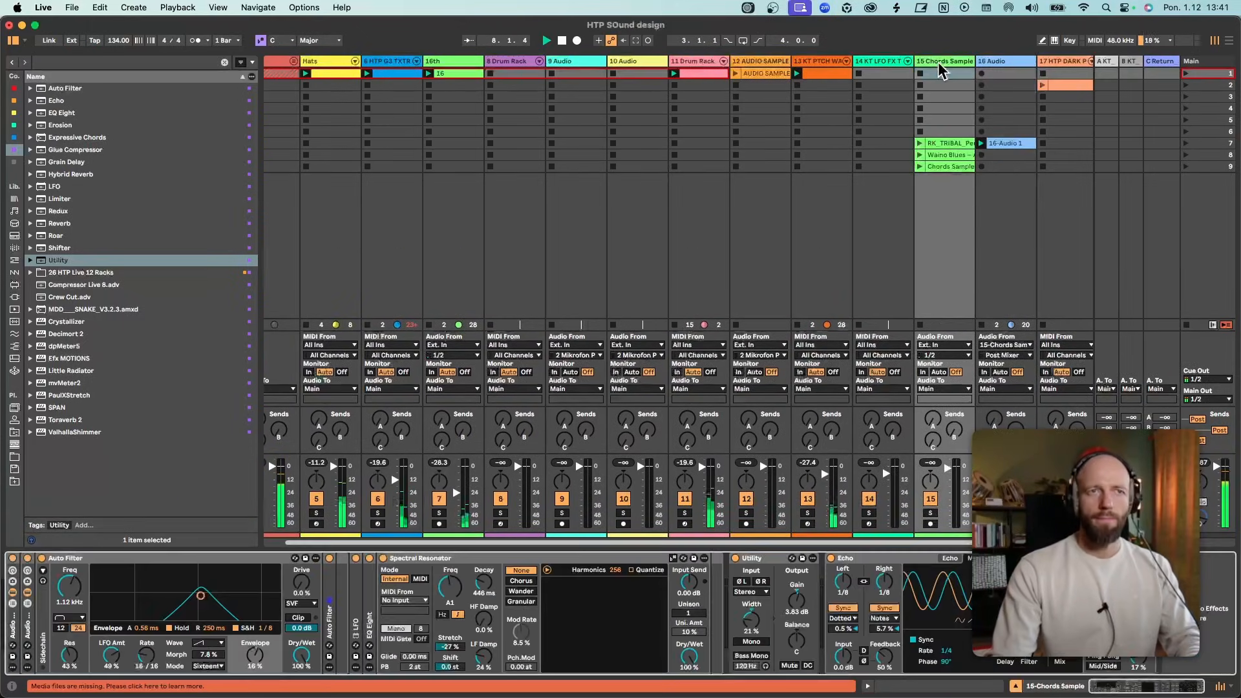
pyautogui.doubleClick(580, 559)
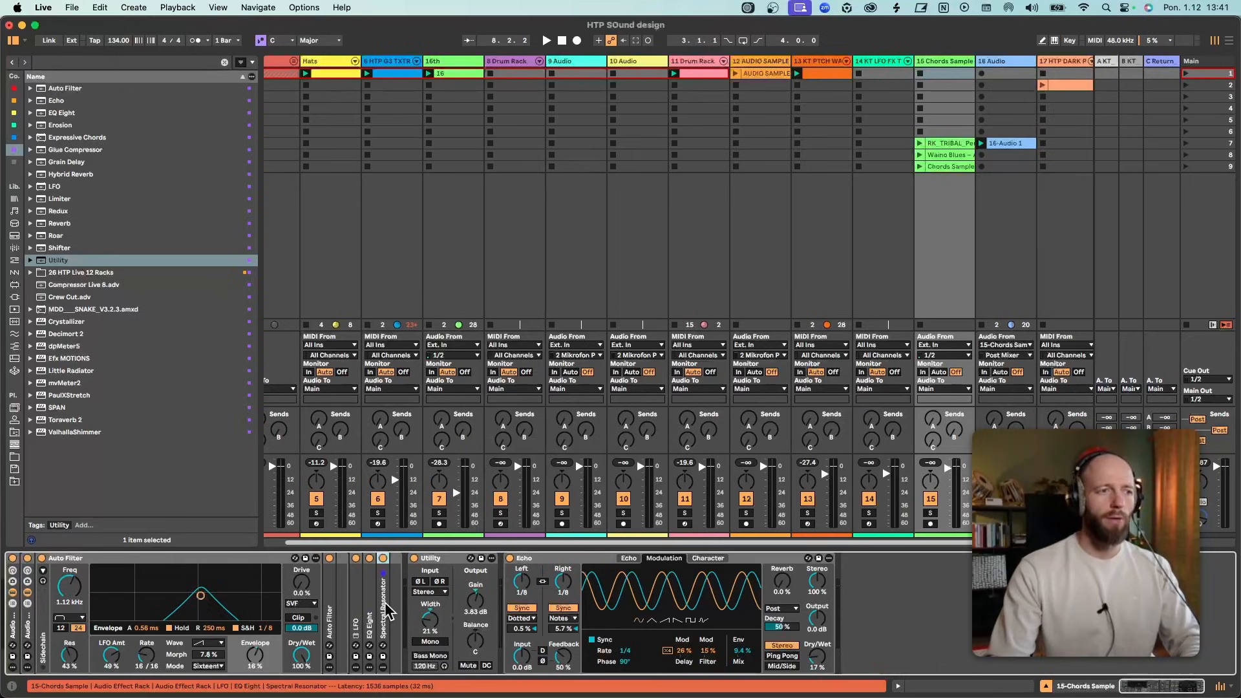
pyautogui.click(14, 247)
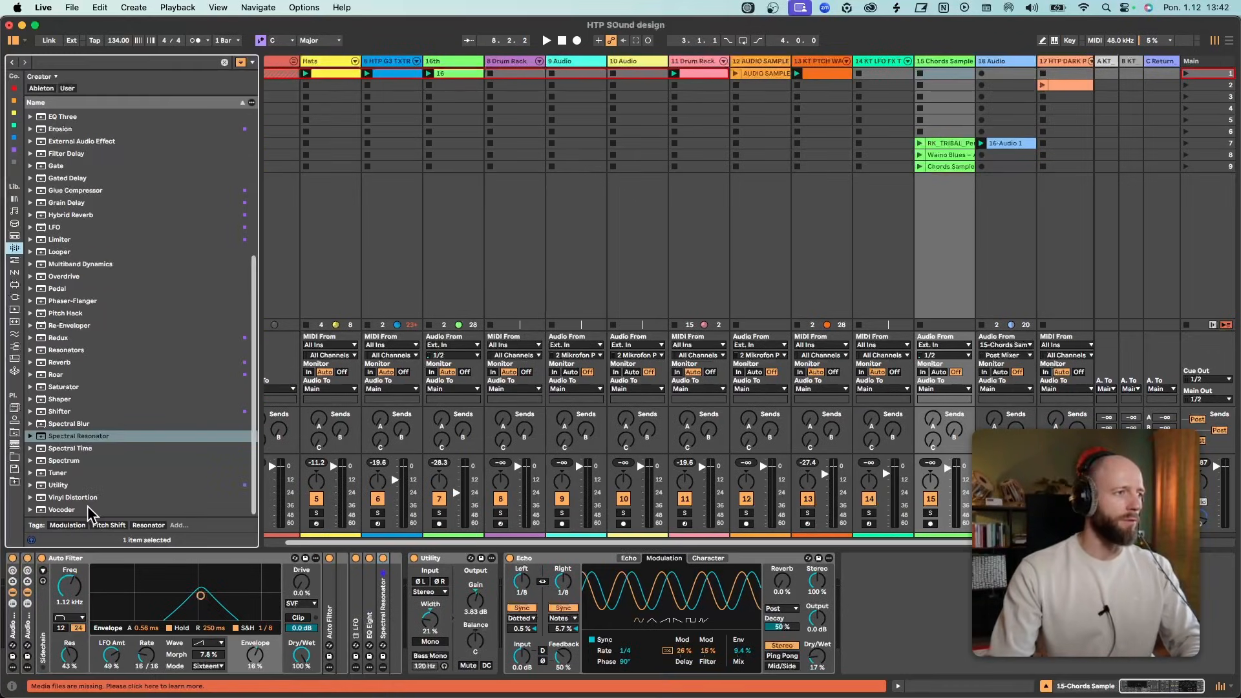
pyautogui.scroll(1, 95, 459)
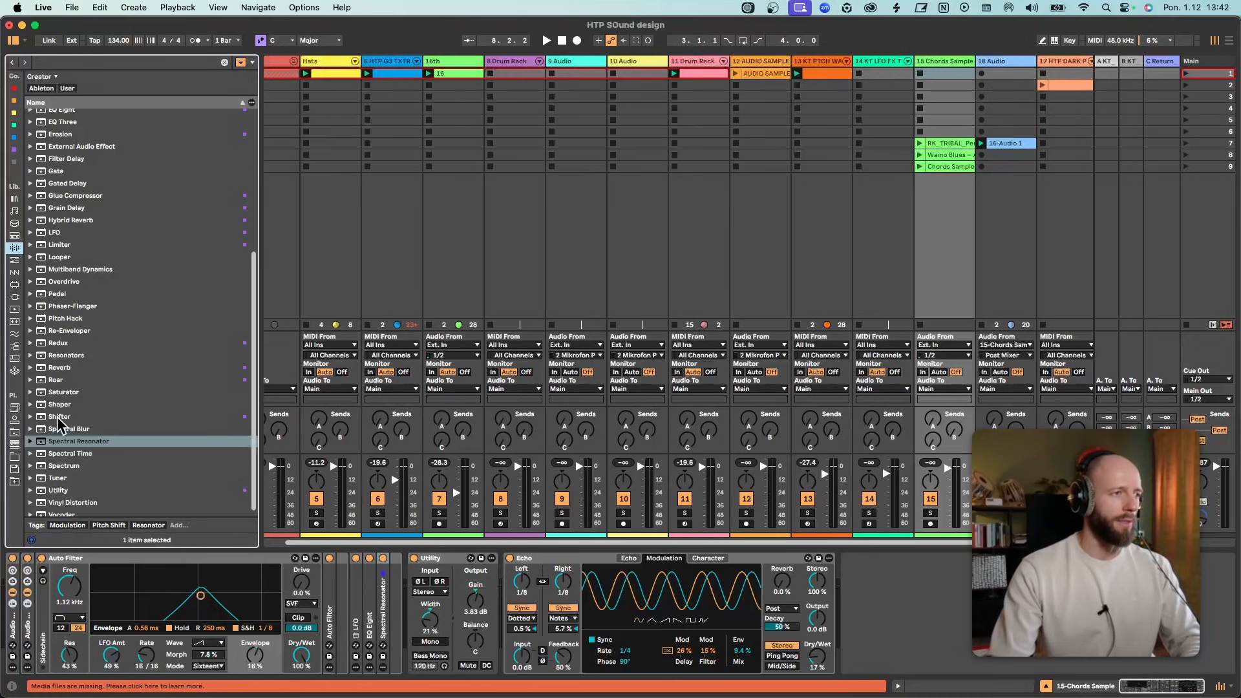
# Insert a Shifter before the Utility on 15 Chords Sample and start playback.
pyautogui.moveTo(58, 417); pyautogui.dragTo(393, 629)
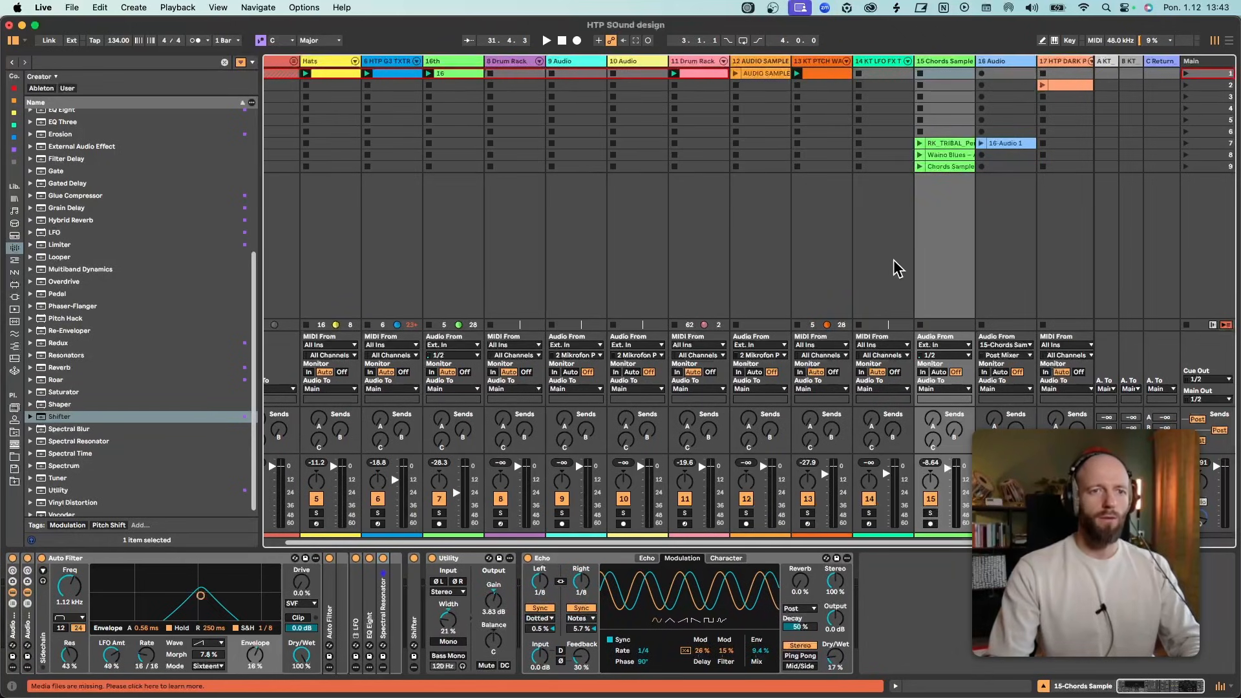
pyautogui.press('space')
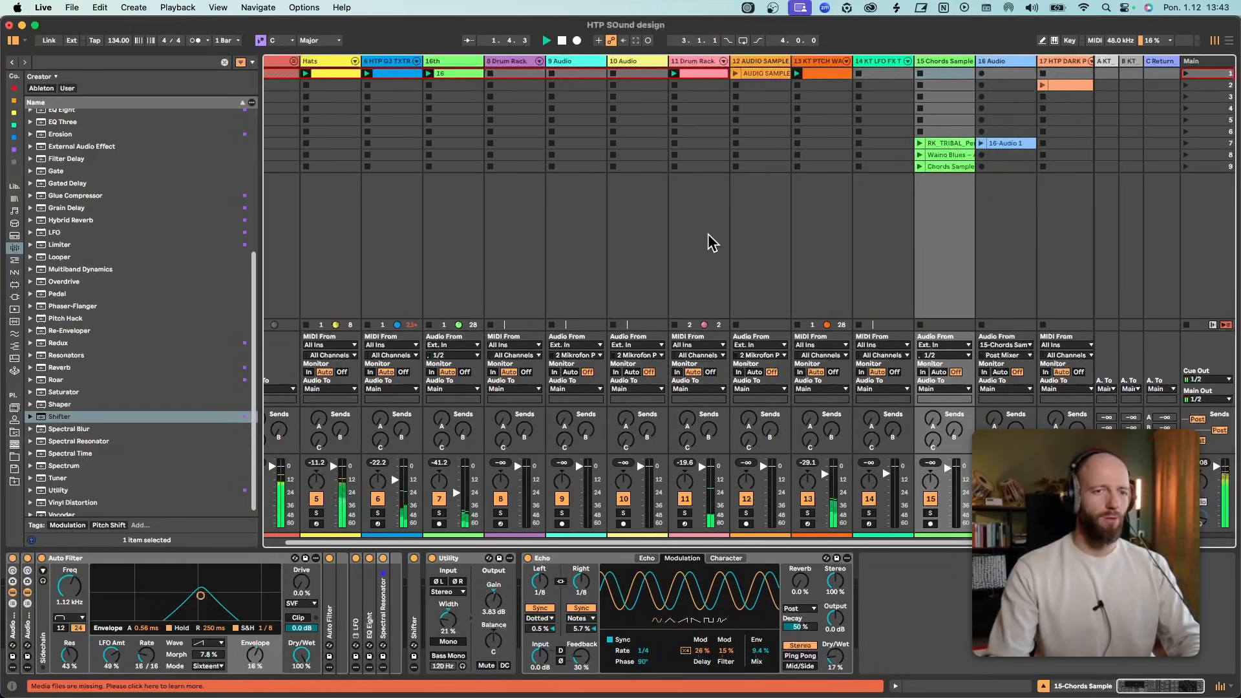
# Listen to the 11 Drum Rack track in solo and examine its shaker clip's notes in an enlarged editor.
pyautogui.click(695, 61)
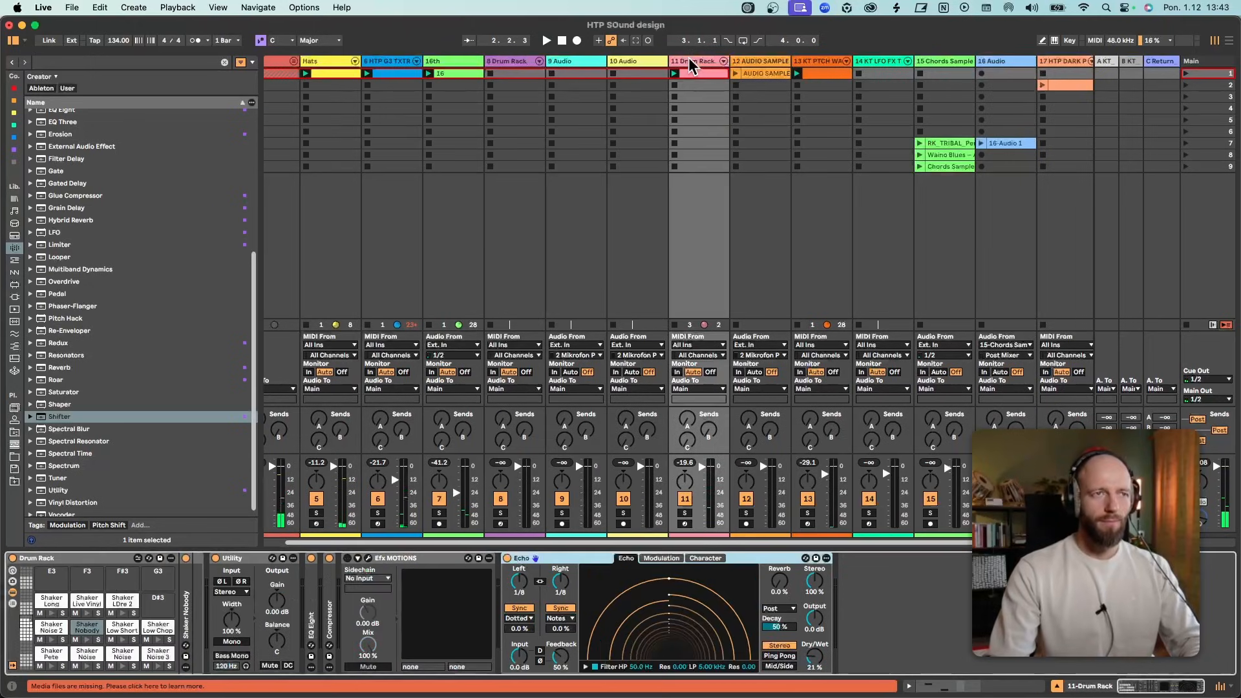
pyautogui.click(685, 514)
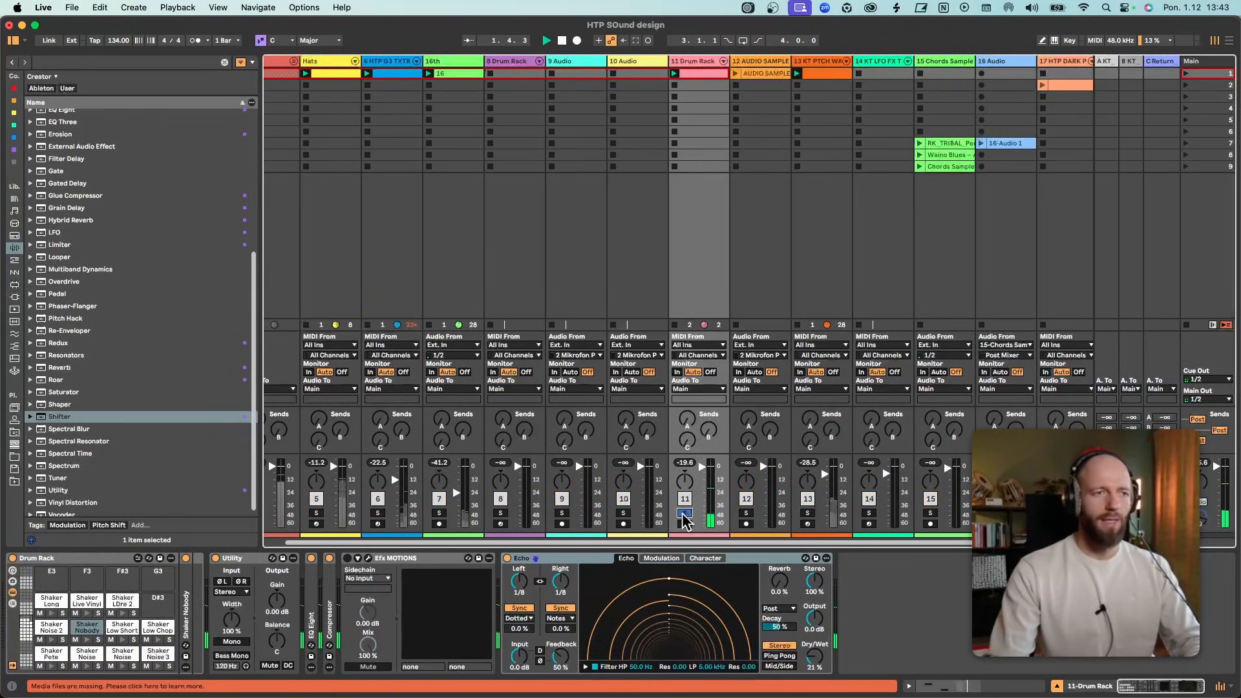
pyautogui.click(685, 513)
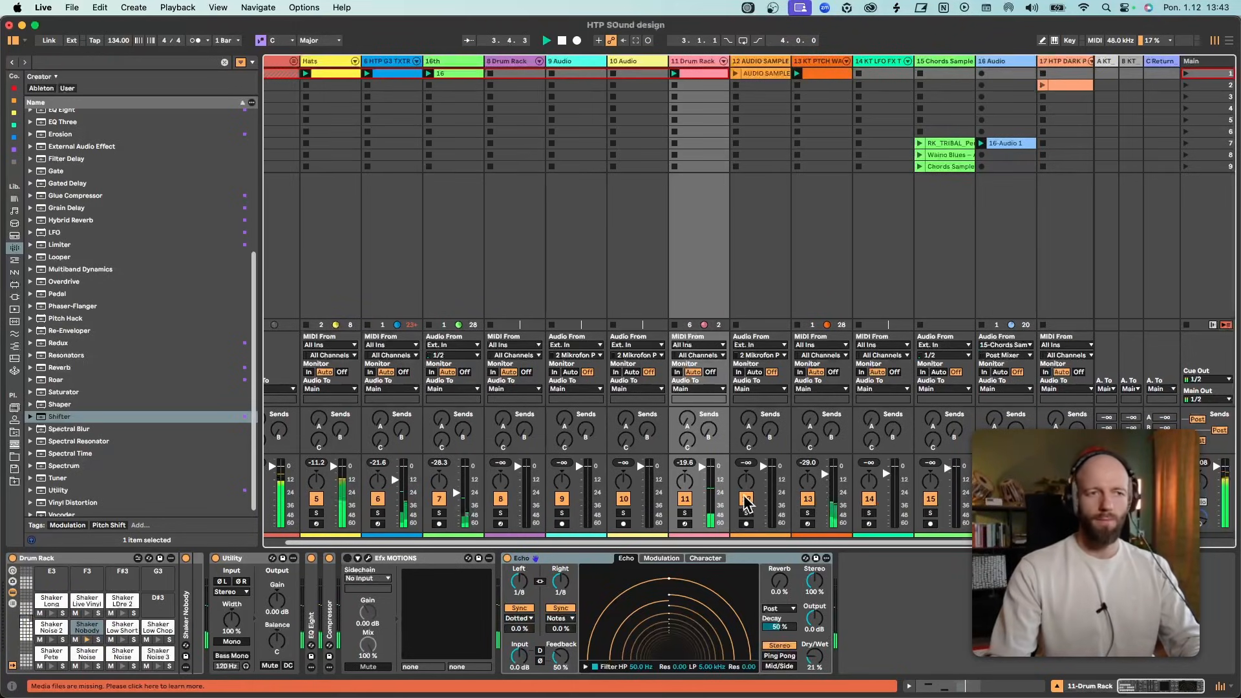
pyautogui.click(688, 74)
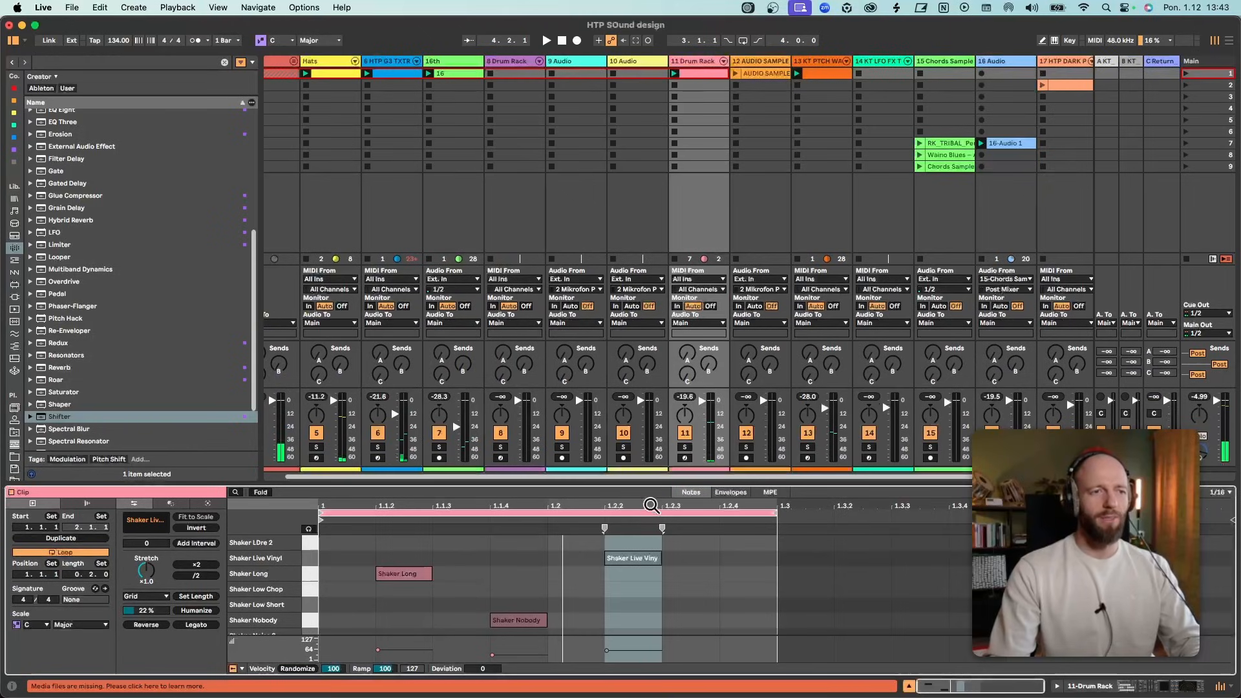
pyautogui.moveTo(649, 485); pyautogui.dragTo(674, 270)
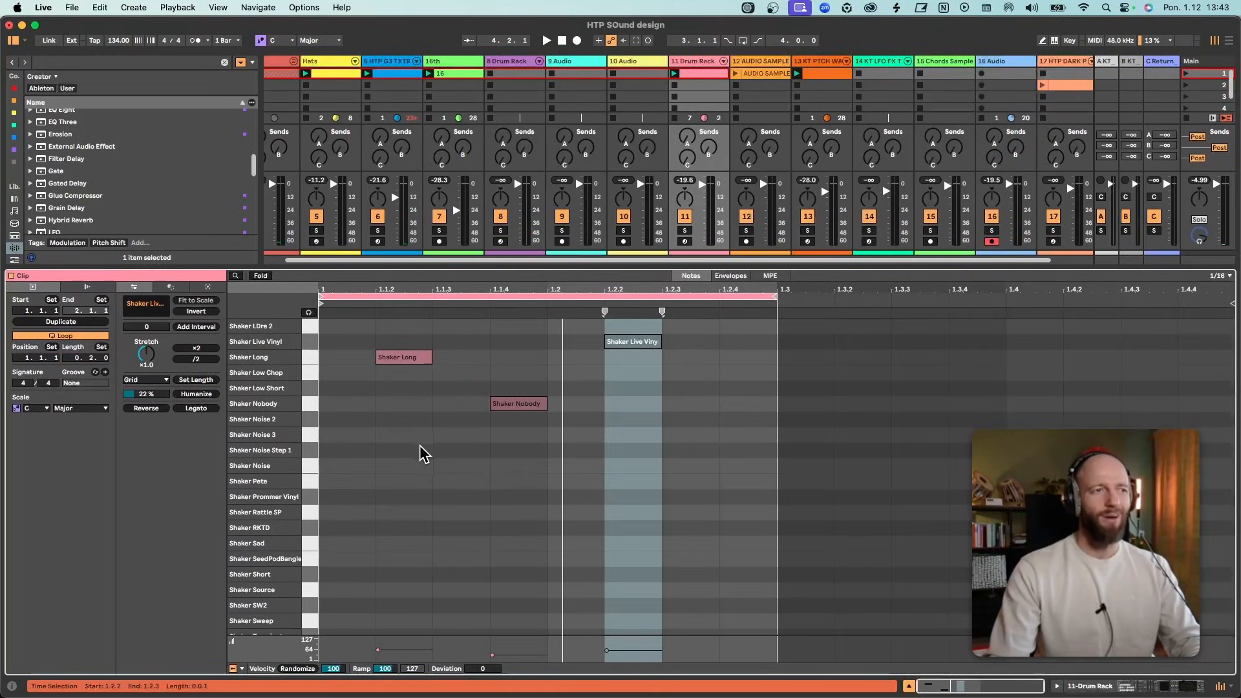
pyautogui.press('space')
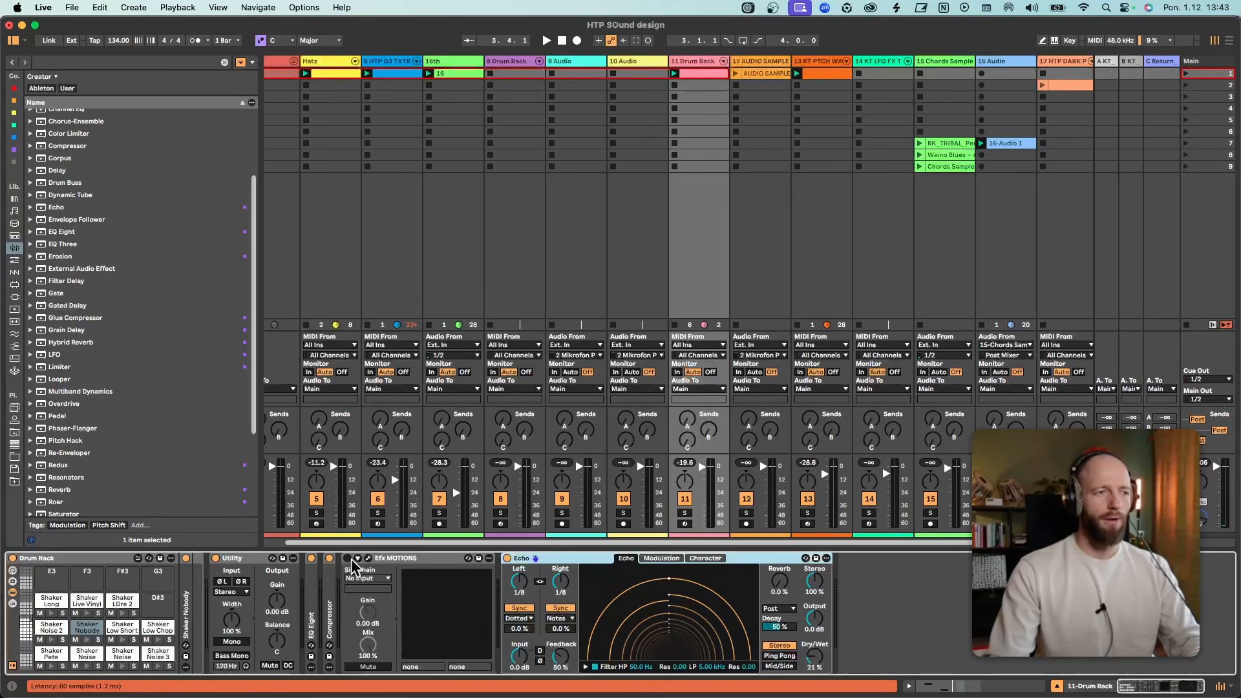
# Open the EFX Motions plug-in on 11 Drum Rack, enable it and move its window clear of the track headers.
pyautogui.click(368, 558)
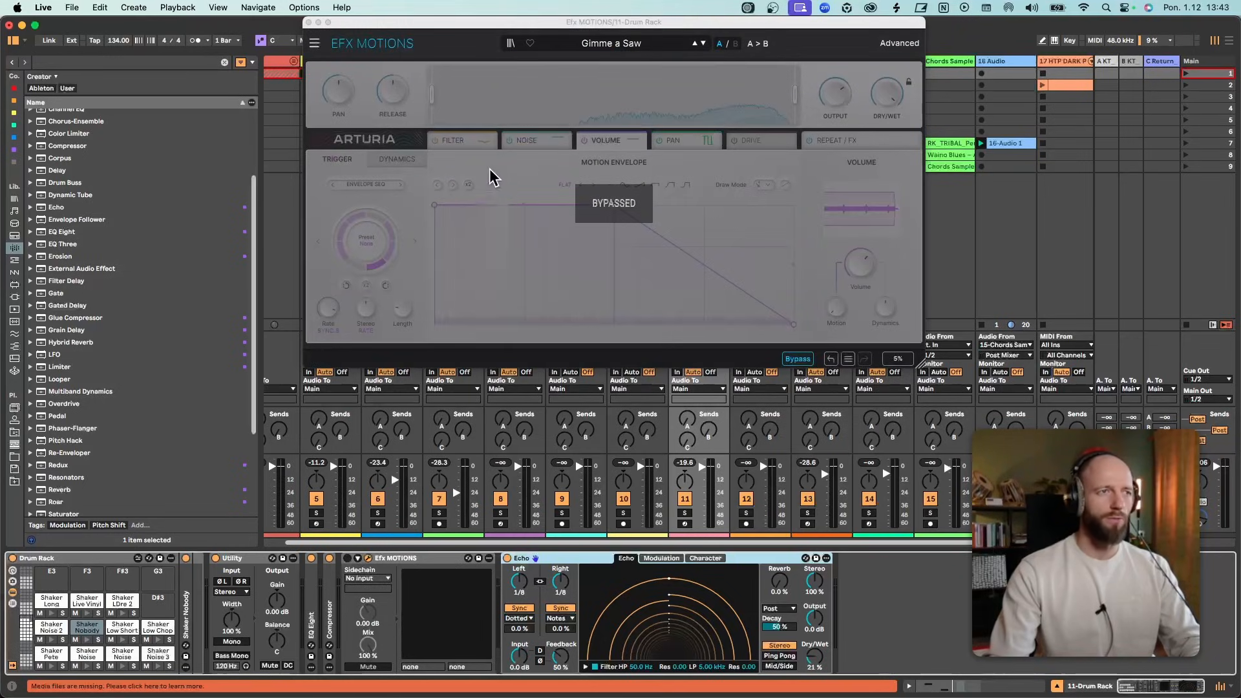
pyautogui.click(347, 560)
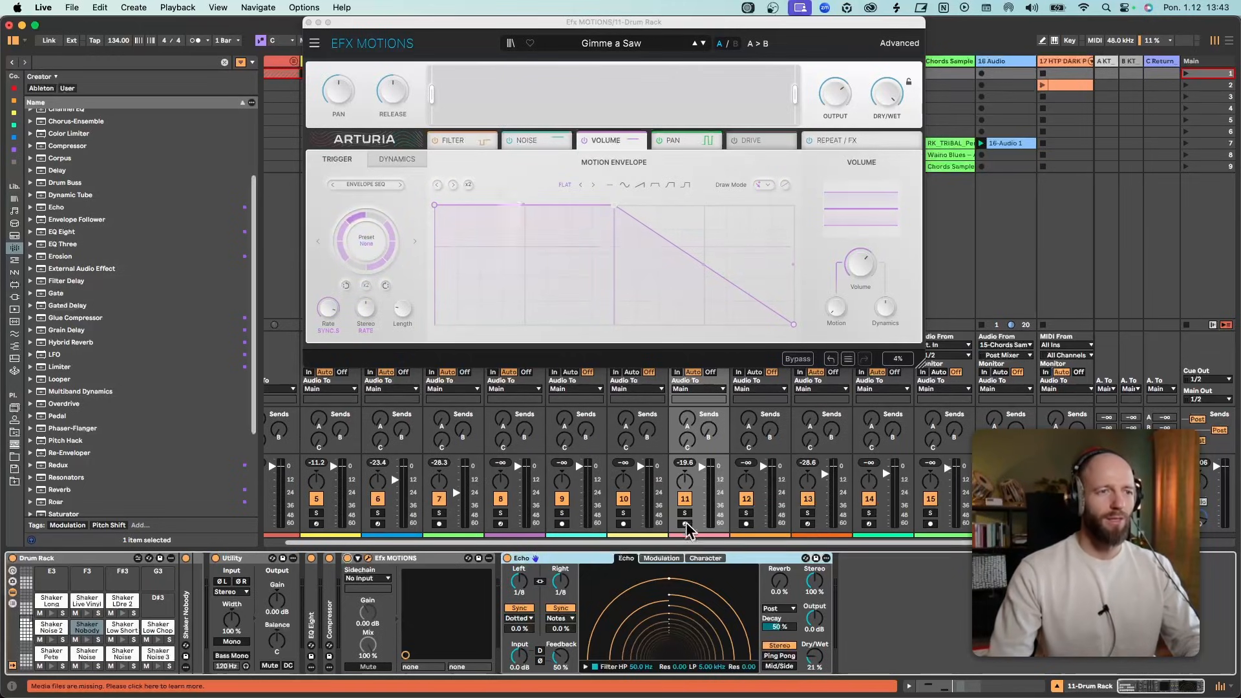
pyautogui.moveTo(645, 25); pyautogui.dragTo(505, 135)
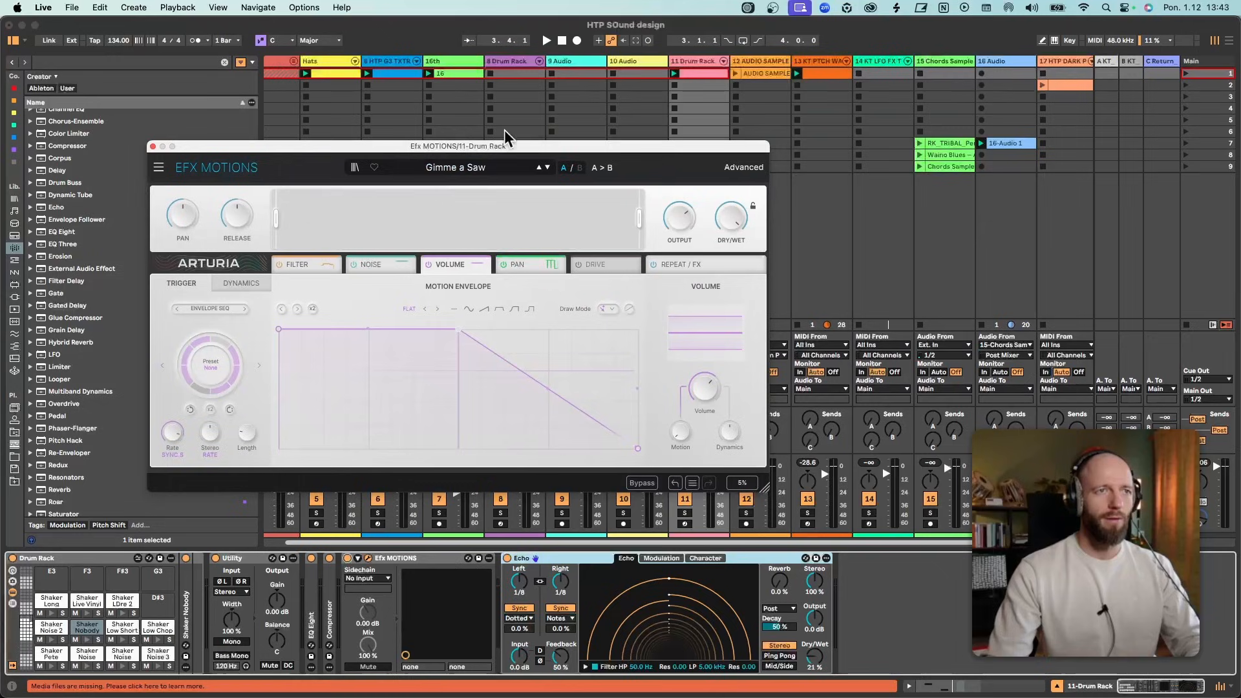
# Insert an audio track after 11 Drum Rack and arm it with 11-Drum Rack as its audio input.
pyautogui.rightClick(687, 61)
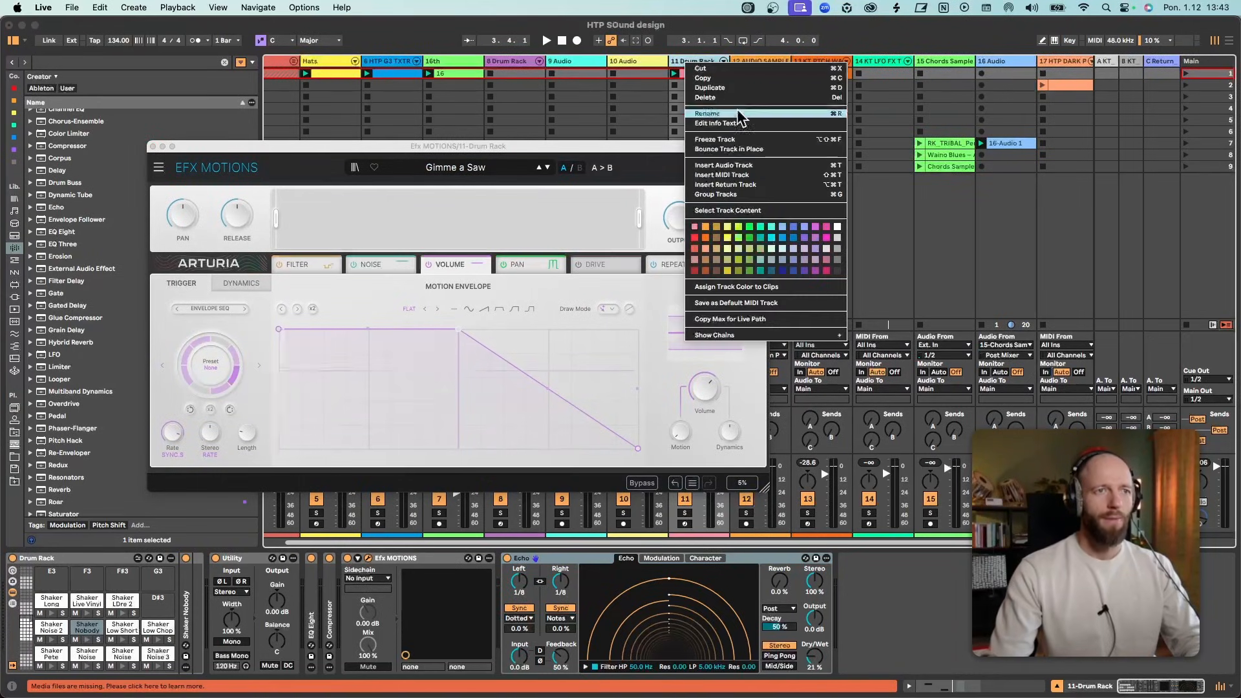
pyautogui.click(755, 166)
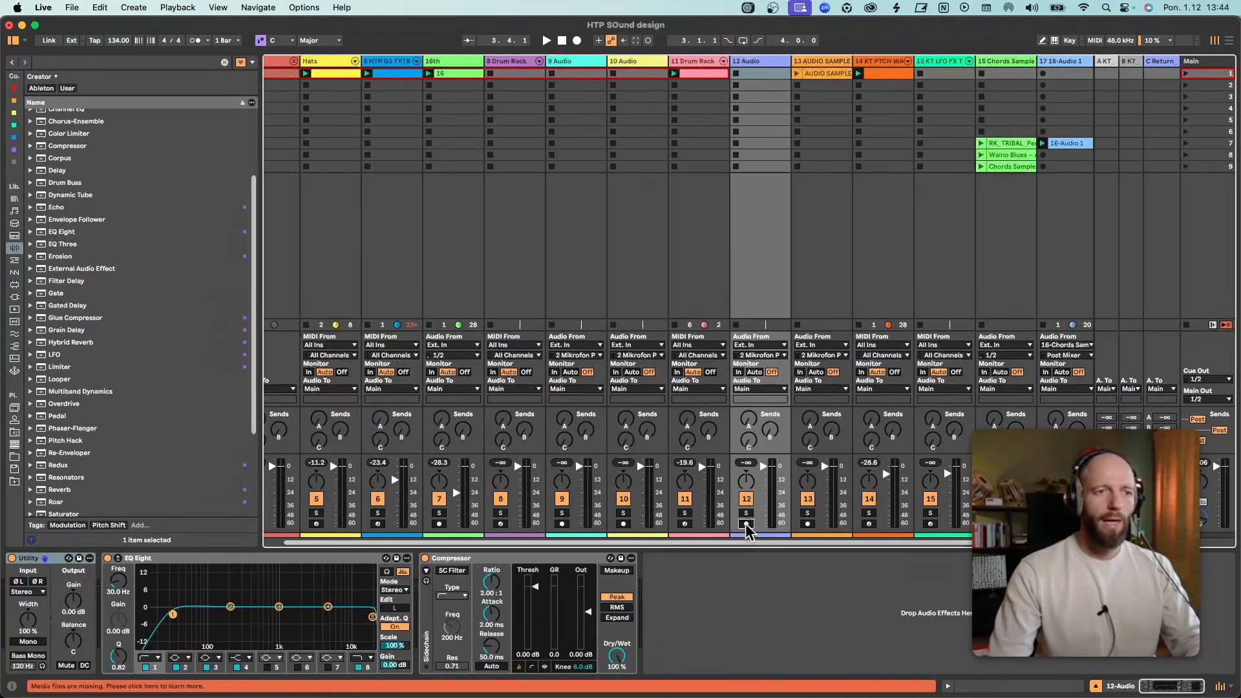
pyautogui.click(782, 346)
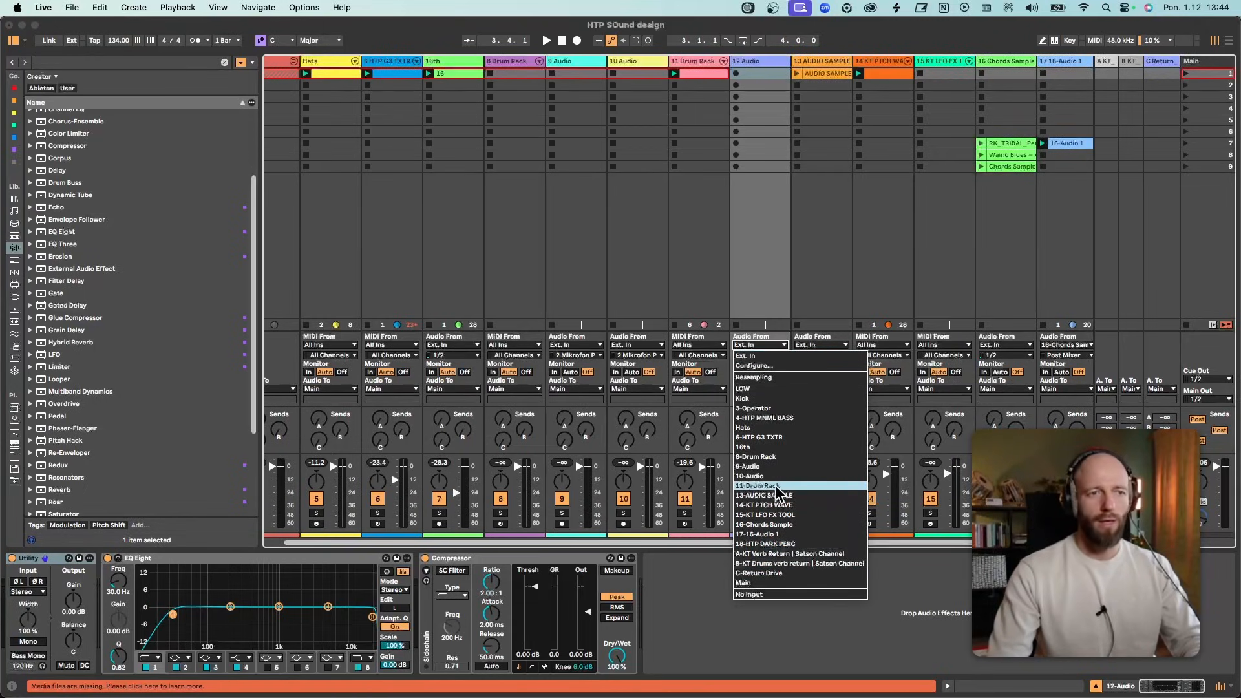
pyautogui.click(775, 486)
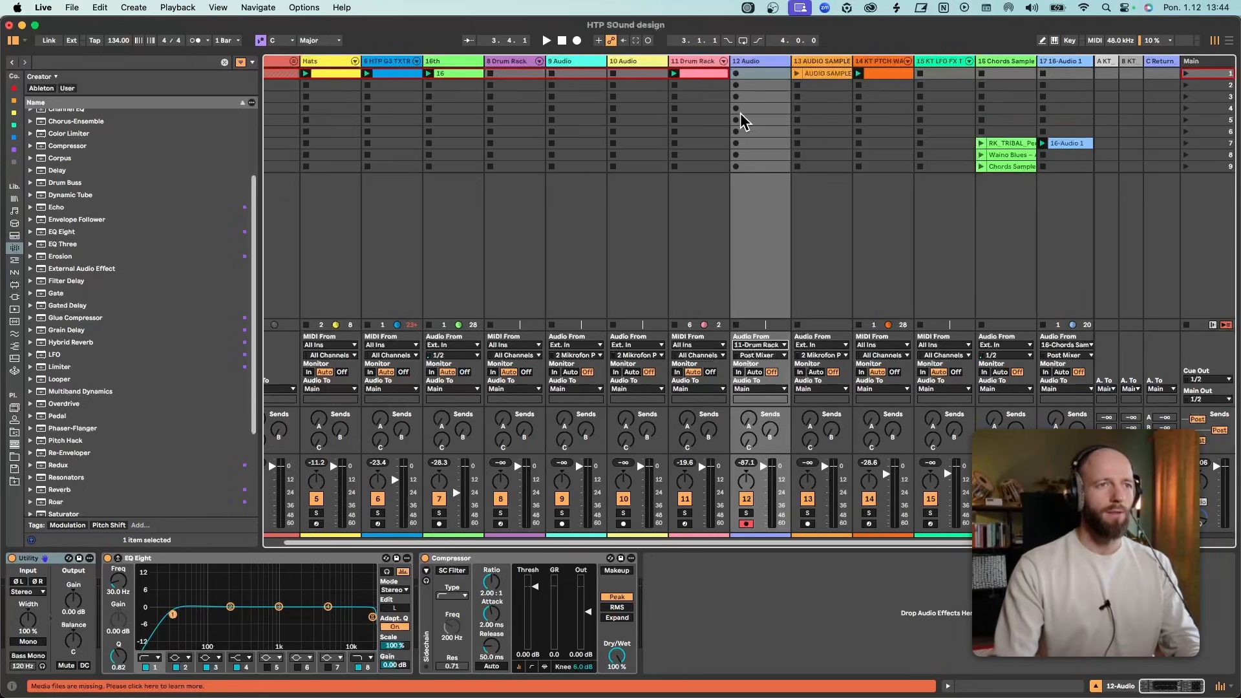
# Record the Drum Rack's output into the first slot of 12 Audio while comparing EFX Motions switched off and on.
pyautogui.click(698, 73)
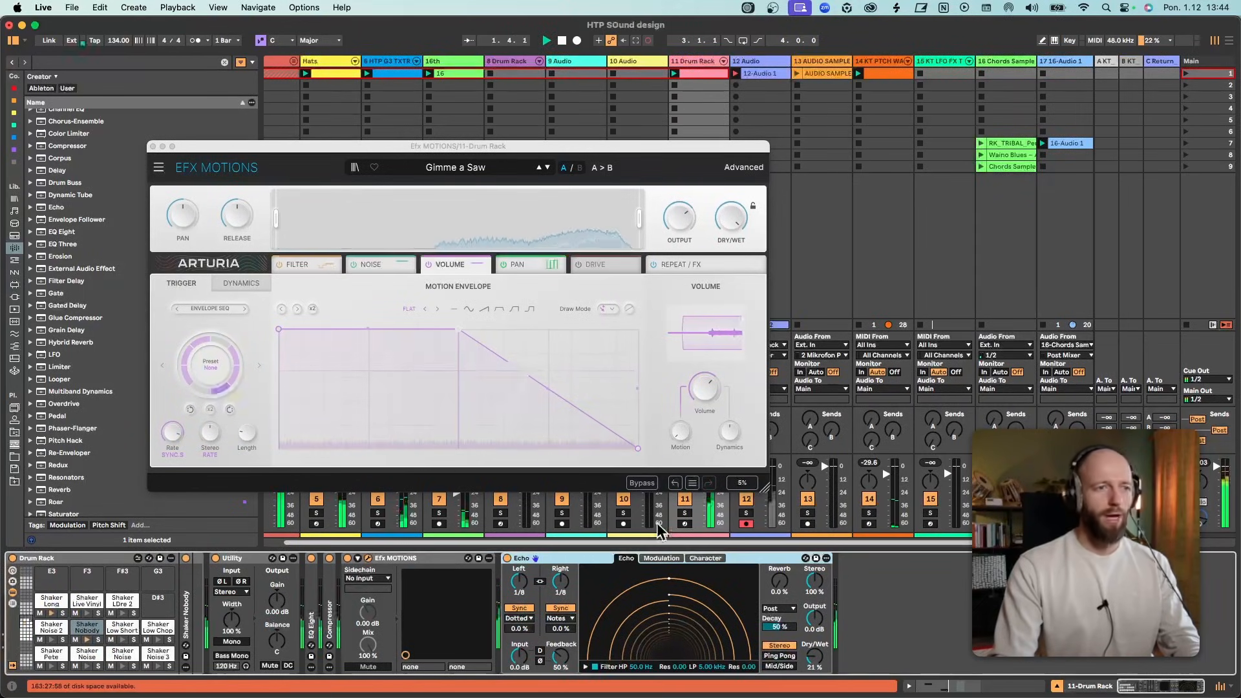
pyautogui.click(348, 558)
pyautogui.click(347, 559)
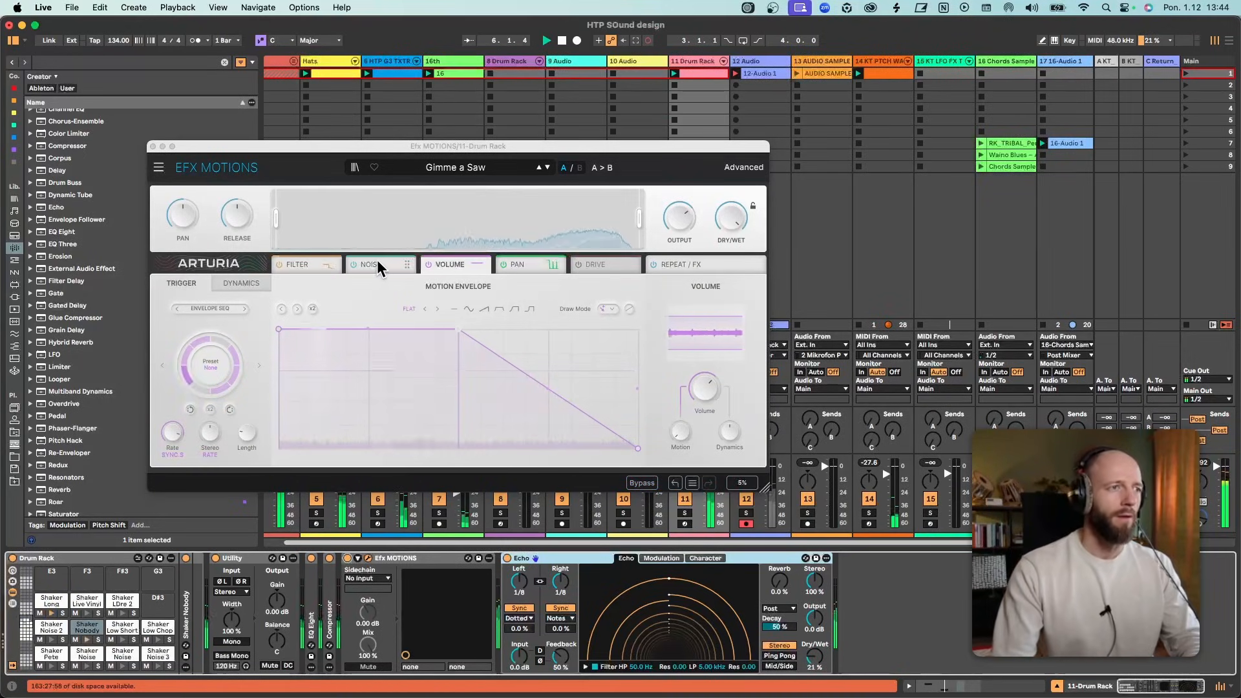
# Raise the EFX Motions filter's Motion with a Cutoff of 1844 Hz and adjust the Pan effect's Motion while recording.
pyautogui.click(327, 268)
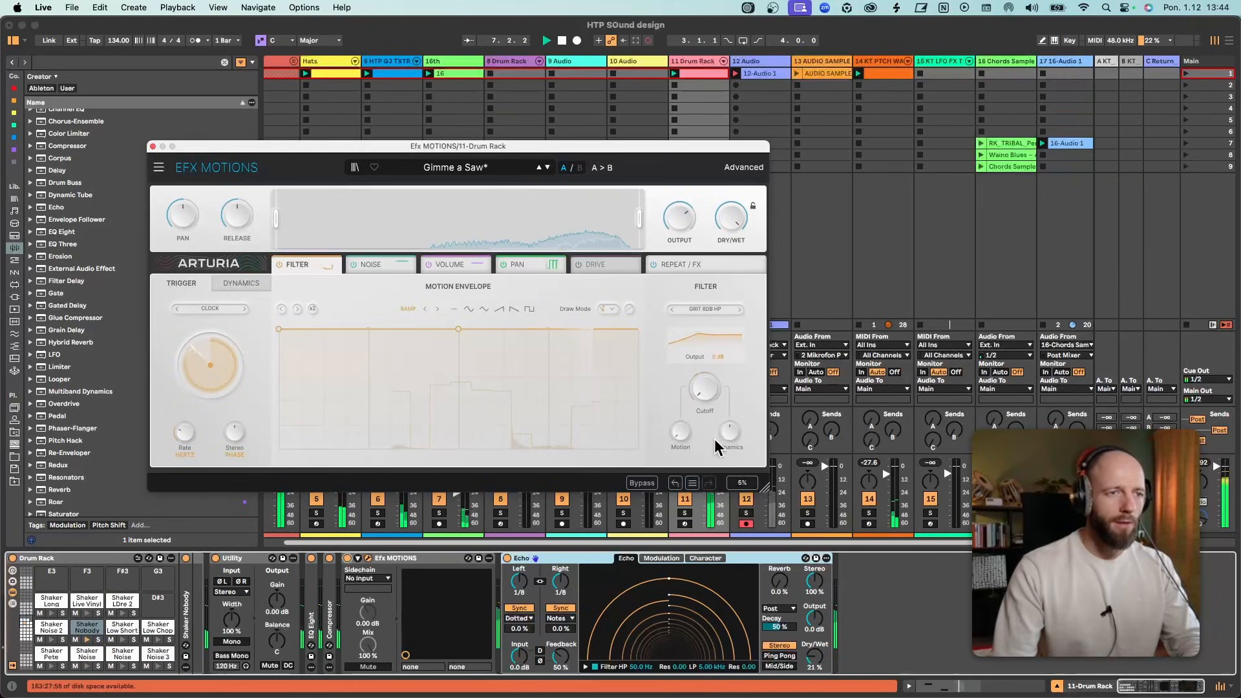
pyautogui.moveTo(677, 436); pyautogui.dragTo(677, 394)
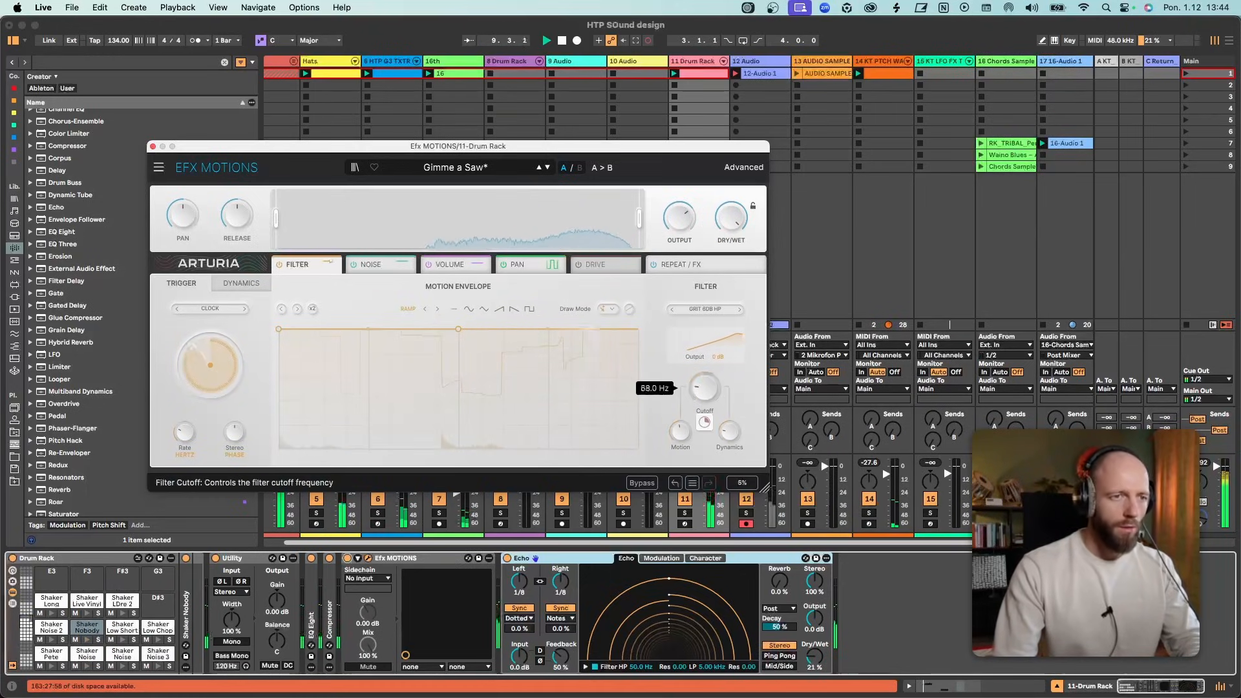
pyautogui.moveTo(704, 388); pyautogui.dragTo(704, 362)
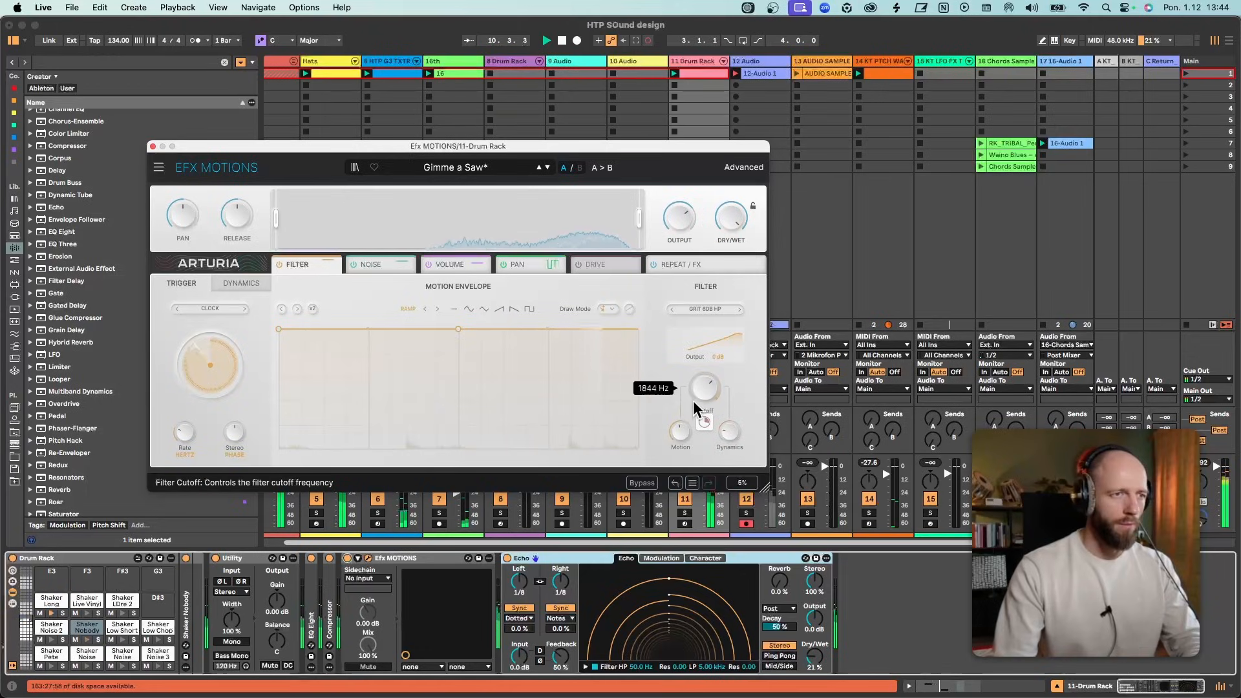
pyautogui.click(521, 265)
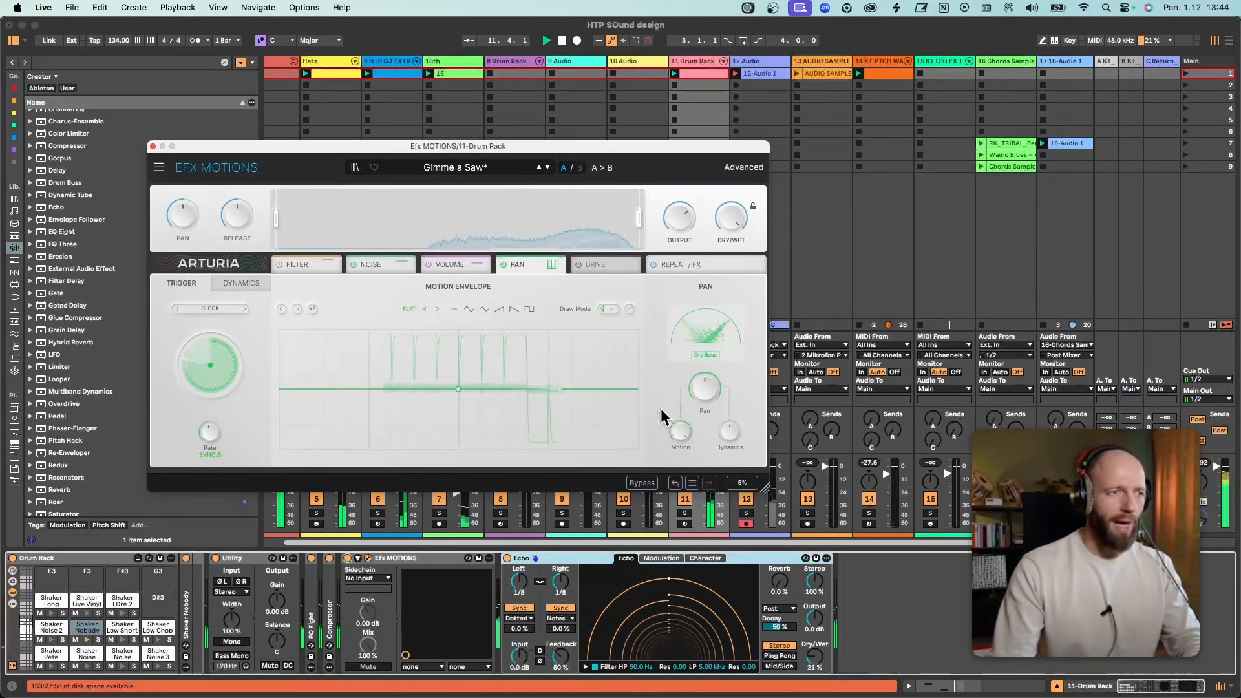
pyautogui.moveTo(690, 445); pyautogui.dragTo(690, 446)
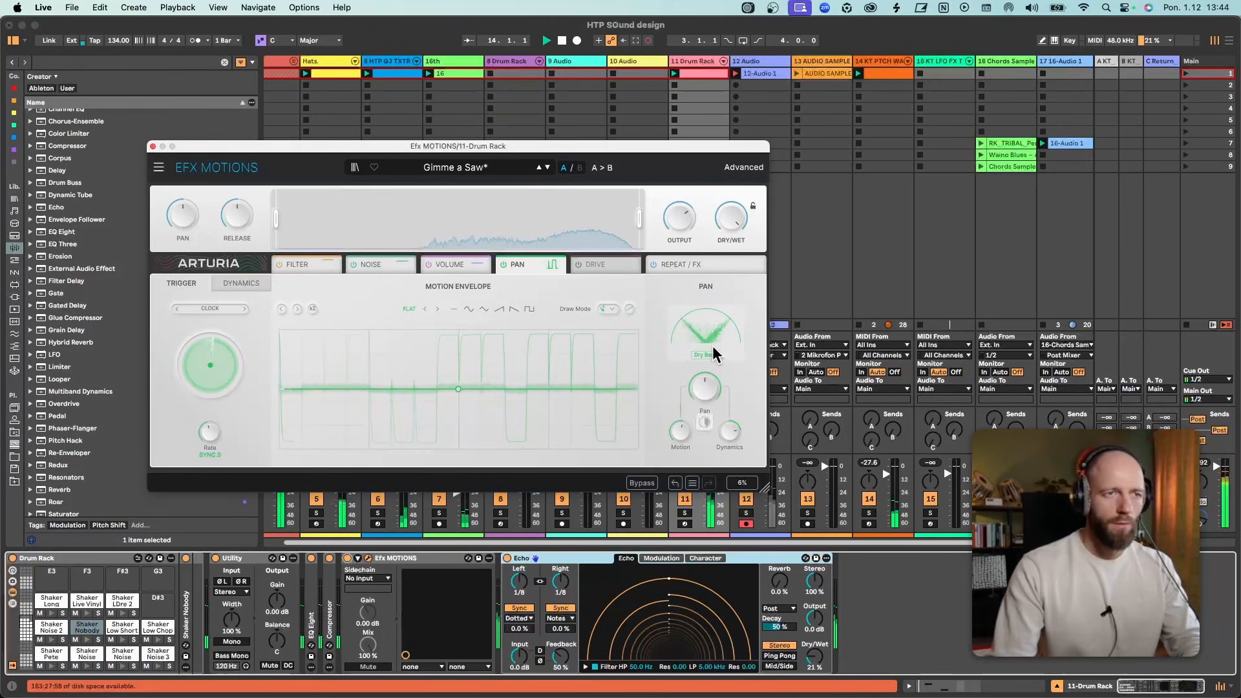
# Adjust the Super Unison's dry/wet mix and Voices in Repeat / FX, and sweep the Compressor's Ratio, ending at 41.2.
pyautogui.click(676, 265)
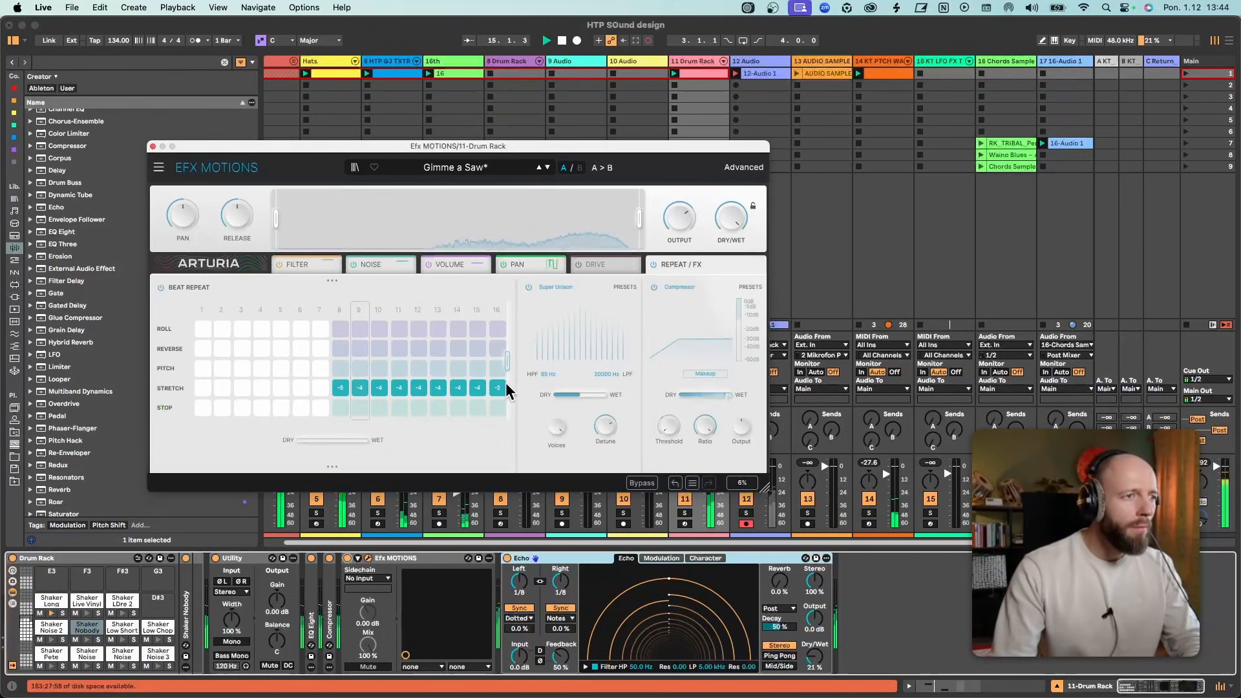
pyautogui.moveTo(611, 394)
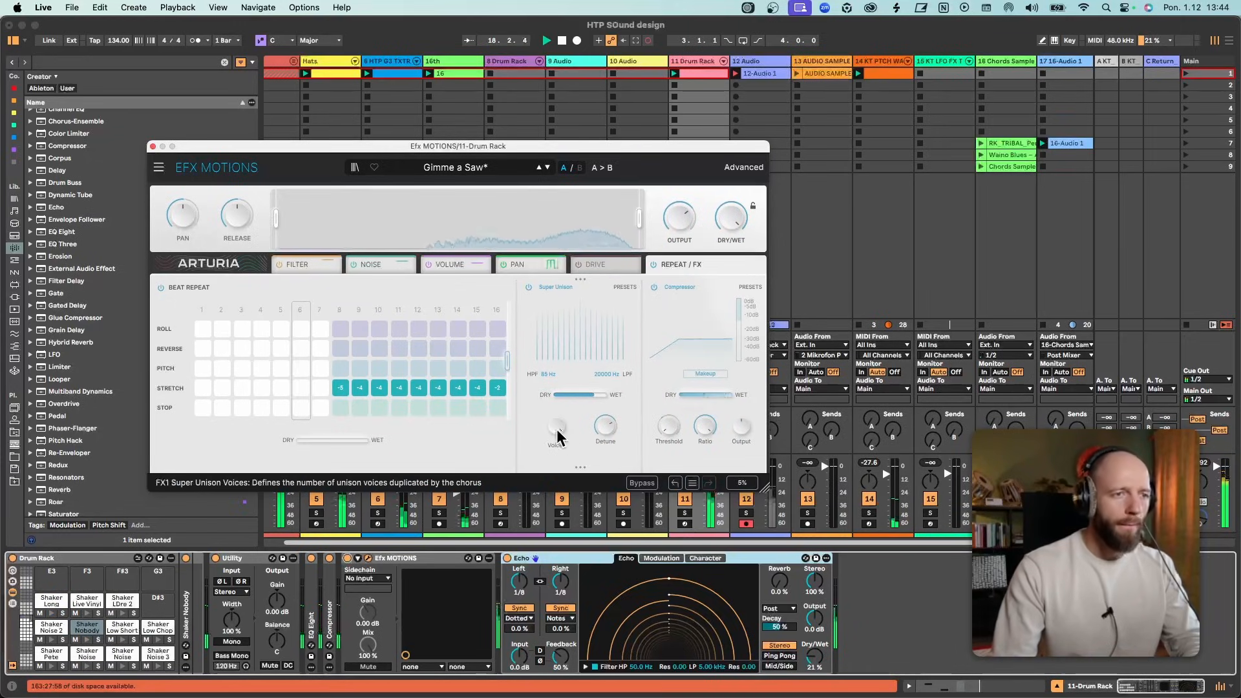
pyautogui.moveTo(558, 427)
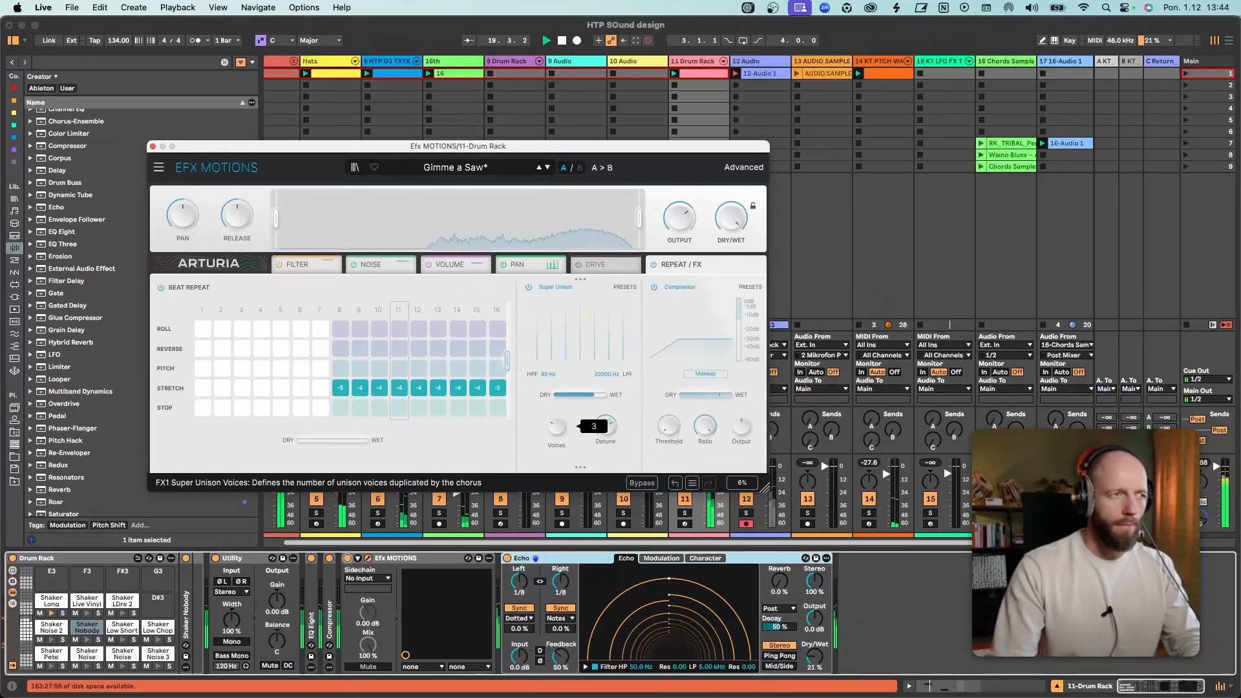
pyautogui.moveTo(705, 428)
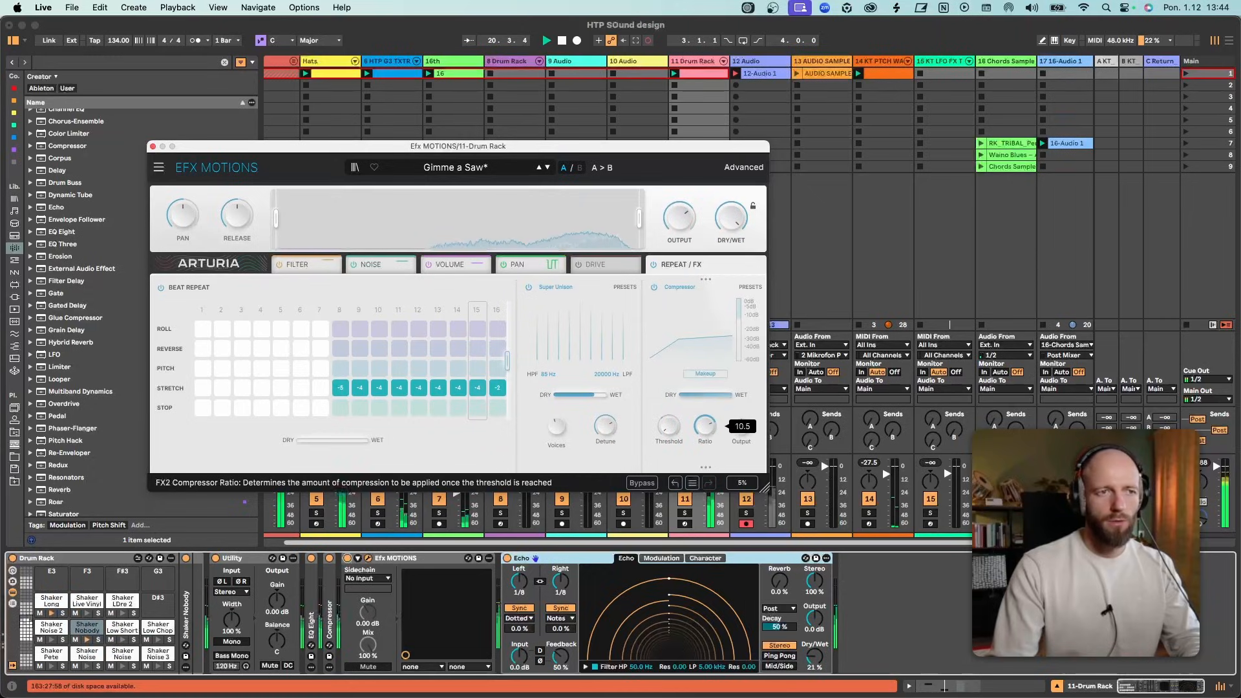
pyautogui.moveTo(705, 428); pyautogui.dragTo(705, 427)
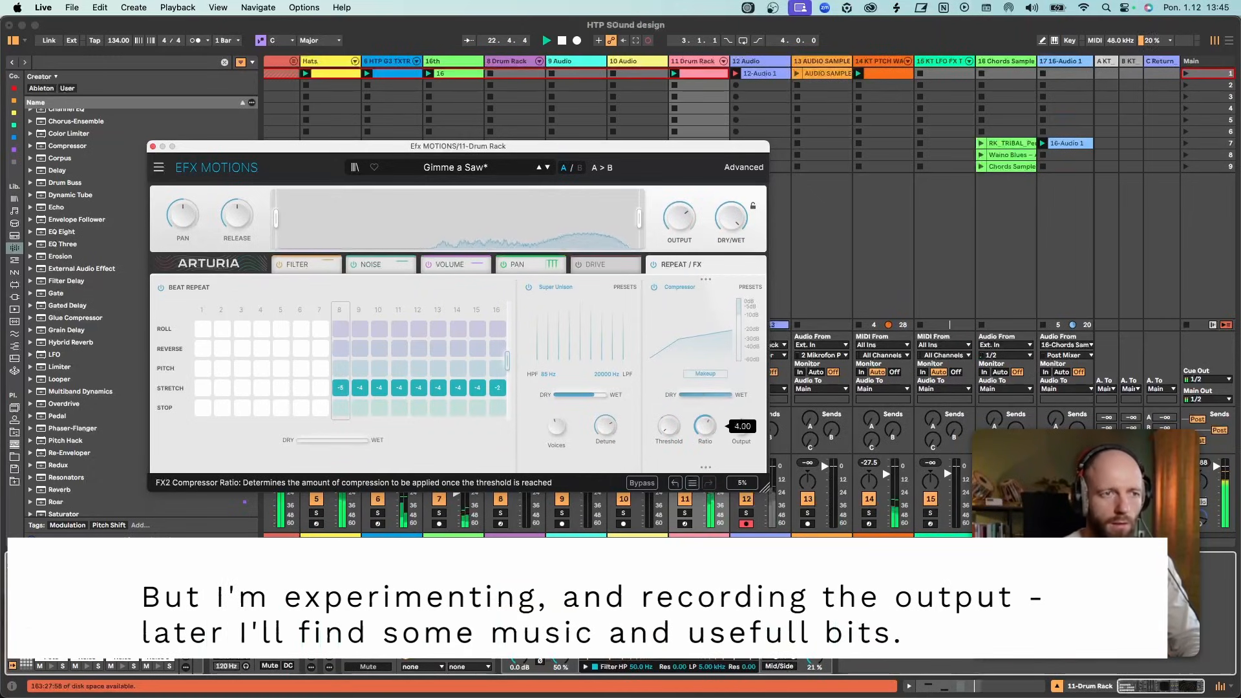
pyautogui.moveTo(705, 426); pyautogui.dragTo(705, 429)
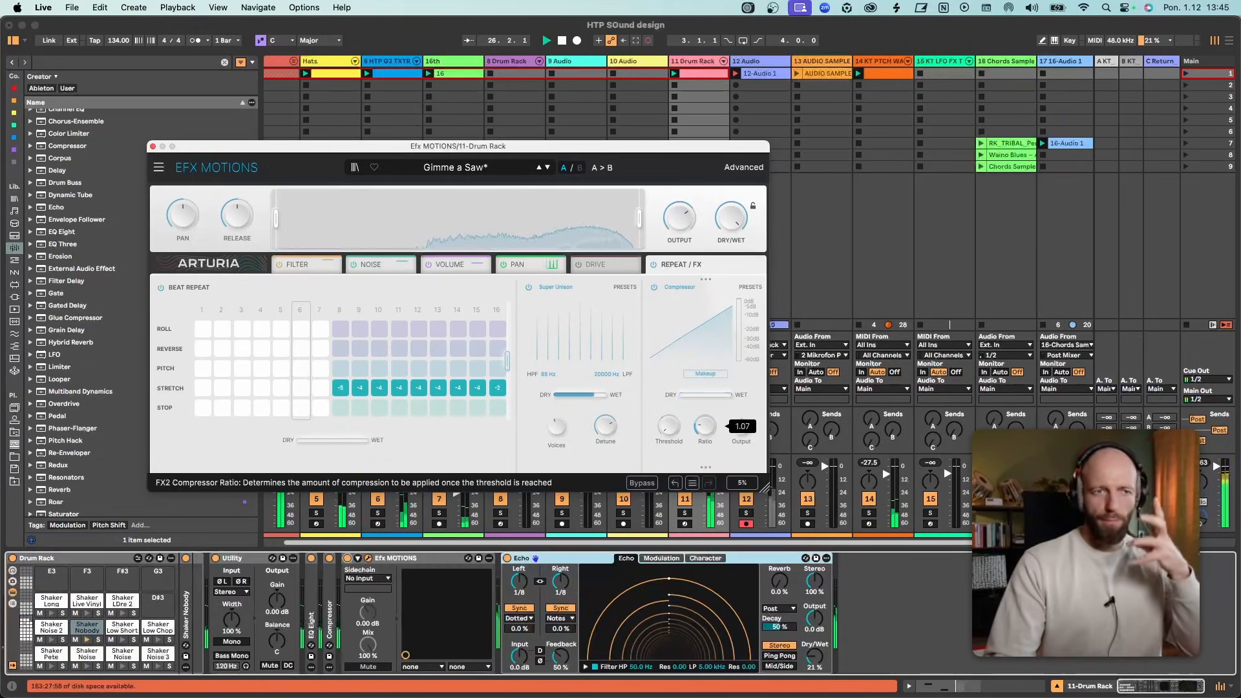
pyautogui.moveTo(706, 429); pyautogui.dragTo(706, 423)
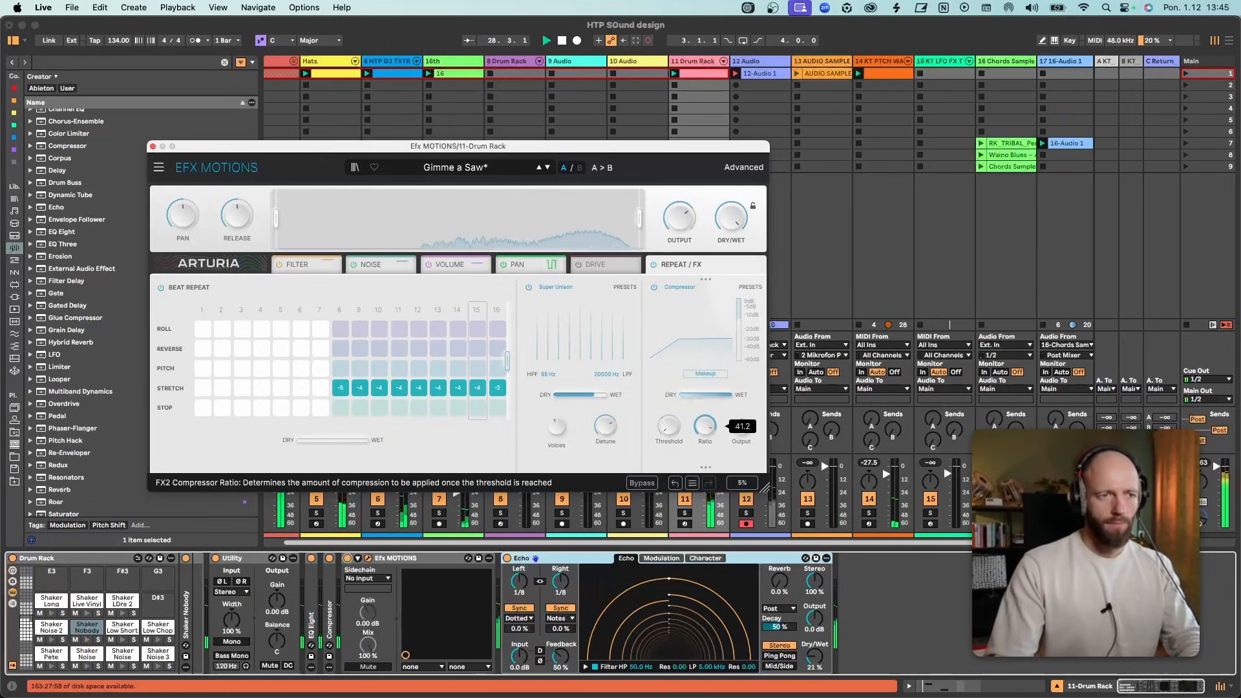
# Step back through the EFX Motions presets to Add That Metal and go through its Noise, Drive and Filter modules.
pyautogui.click(538, 167)
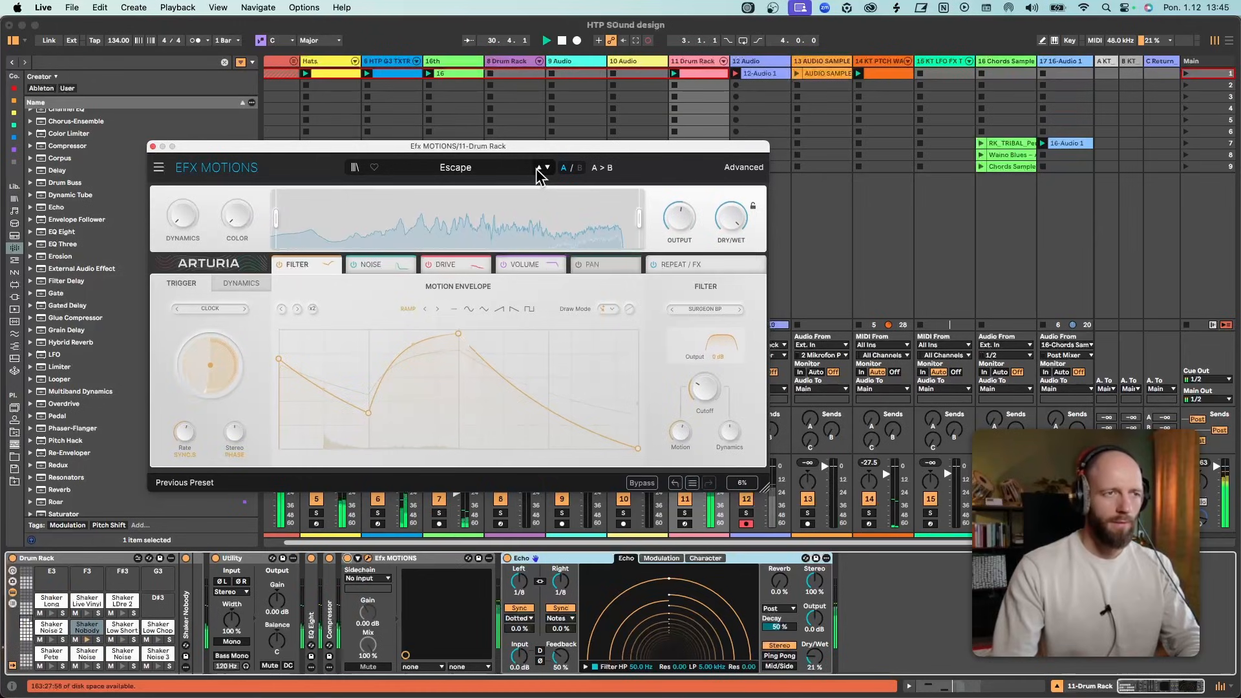
pyautogui.click(538, 168)
pyautogui.click(539, 168)
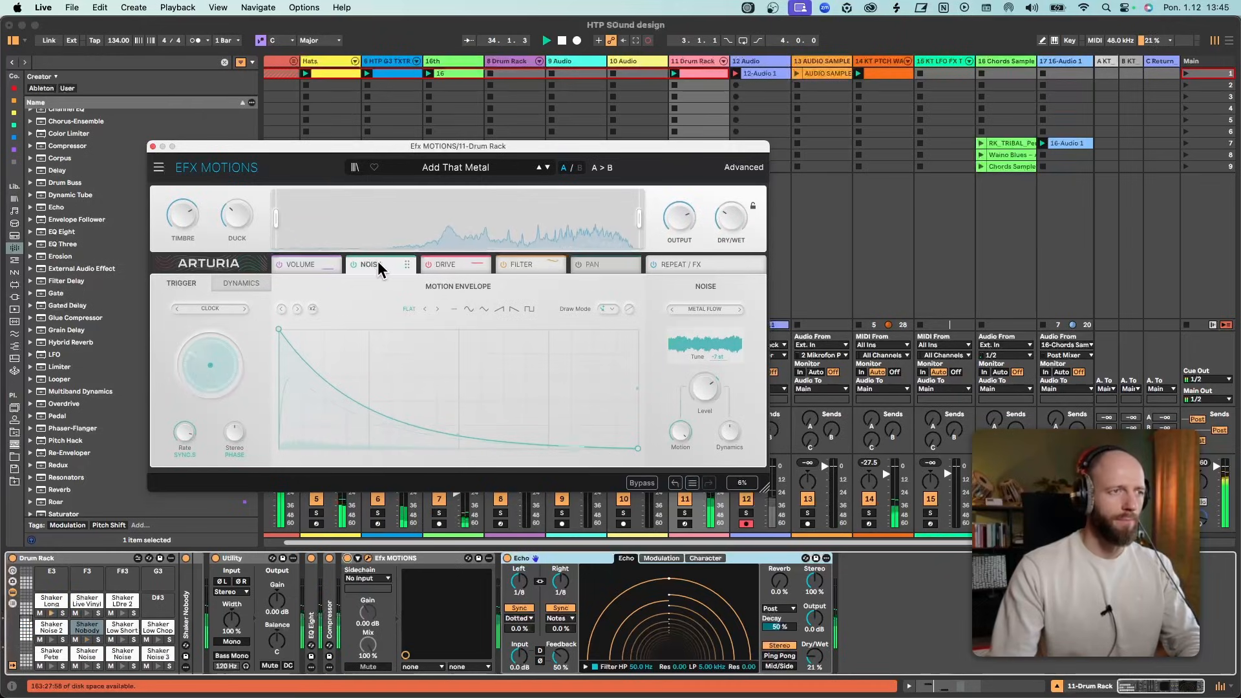
pyautogui.click(468, 263)
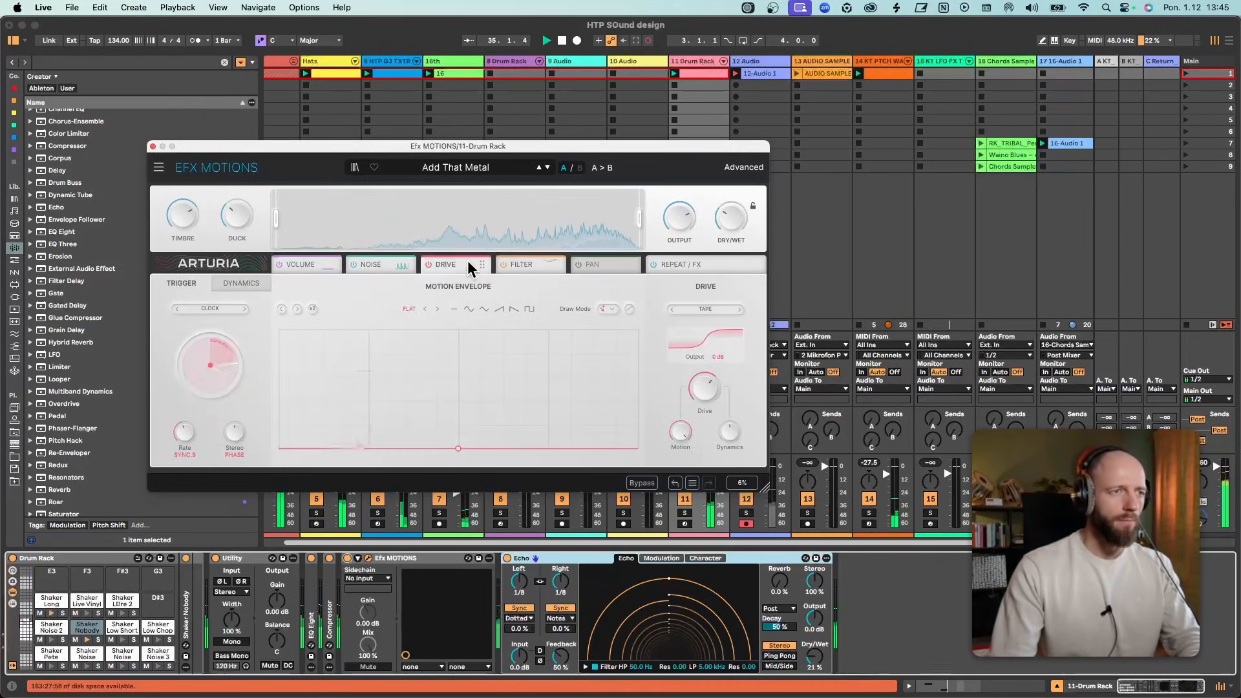
pyautogui.click(523, 263)
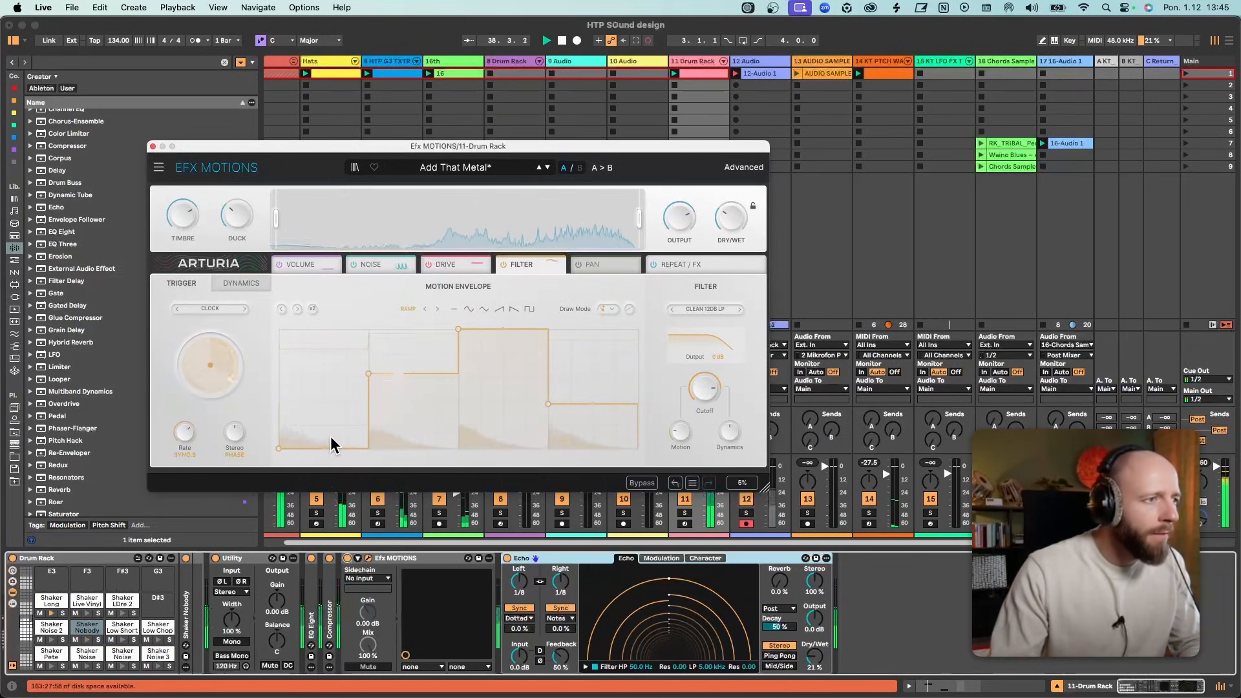
# Load the Beat Sauce preset and check the Draw Mode options of its Noise envelope.
pyautogui.click(547, 168)
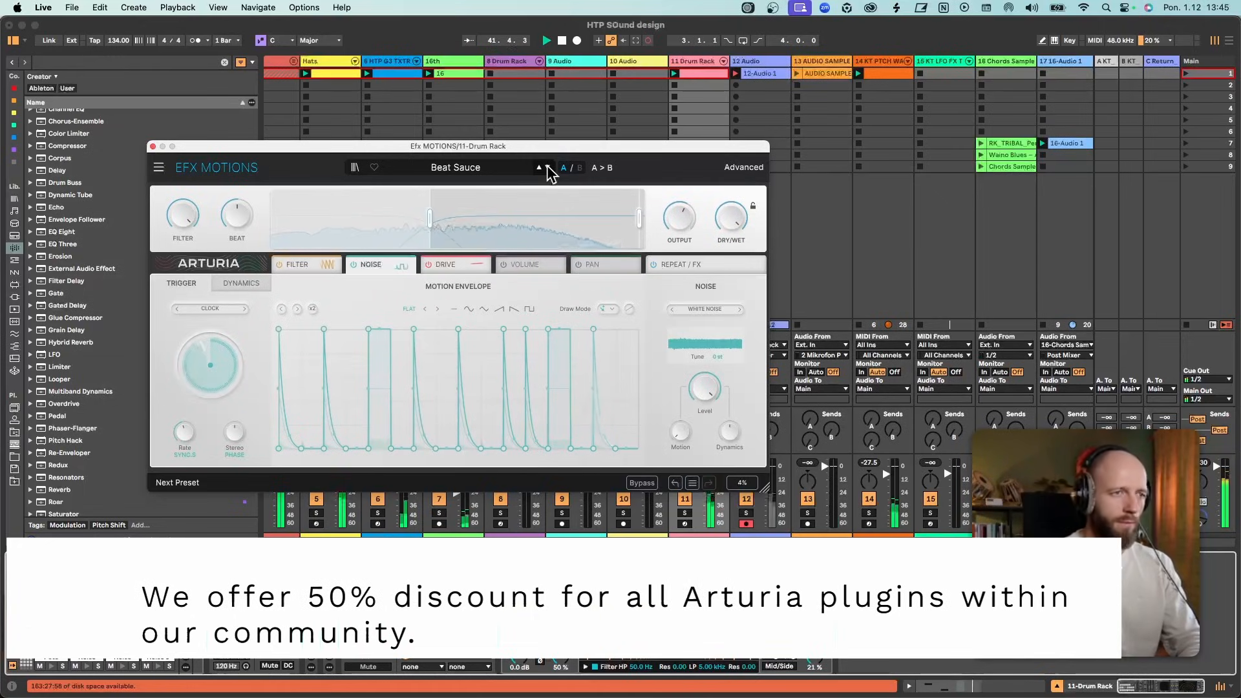
pyautogui.click(607, 310)
pyautogui.click(606, 311)
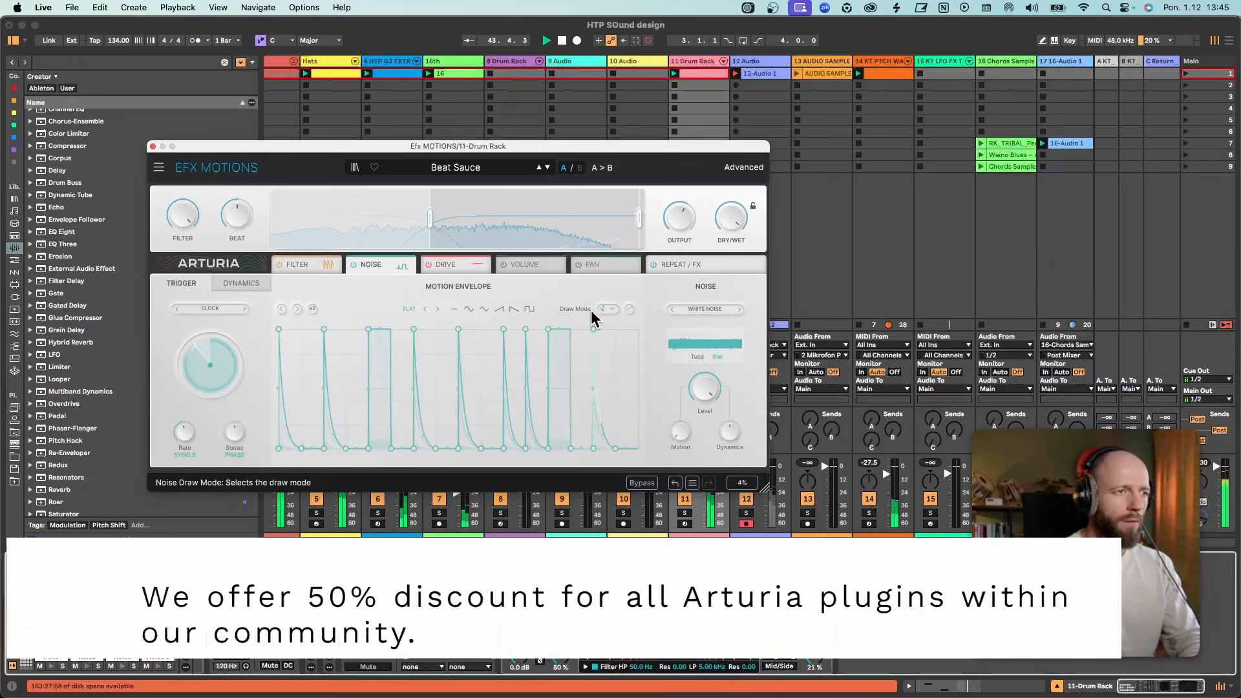
# Shift the Noise motion envelope two divisions to the right and exit the EFX Motions plugin window.
pyautogui.click(296, 309)
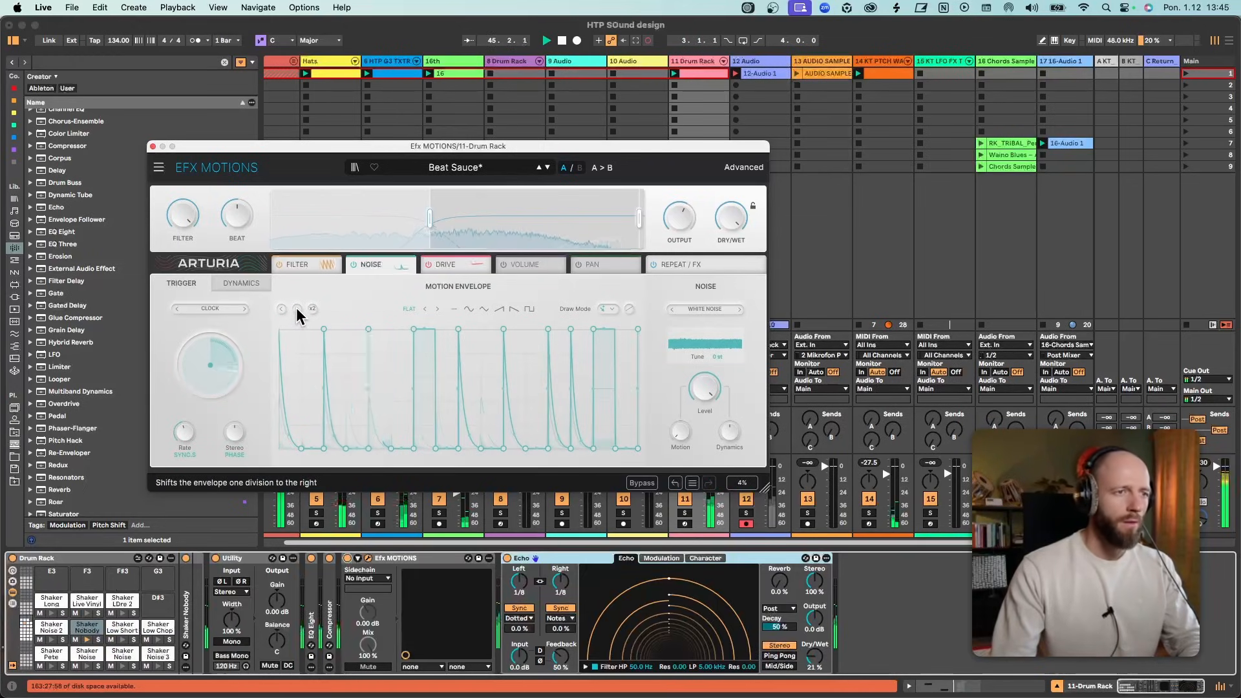
pyautogui.click(297, 309)
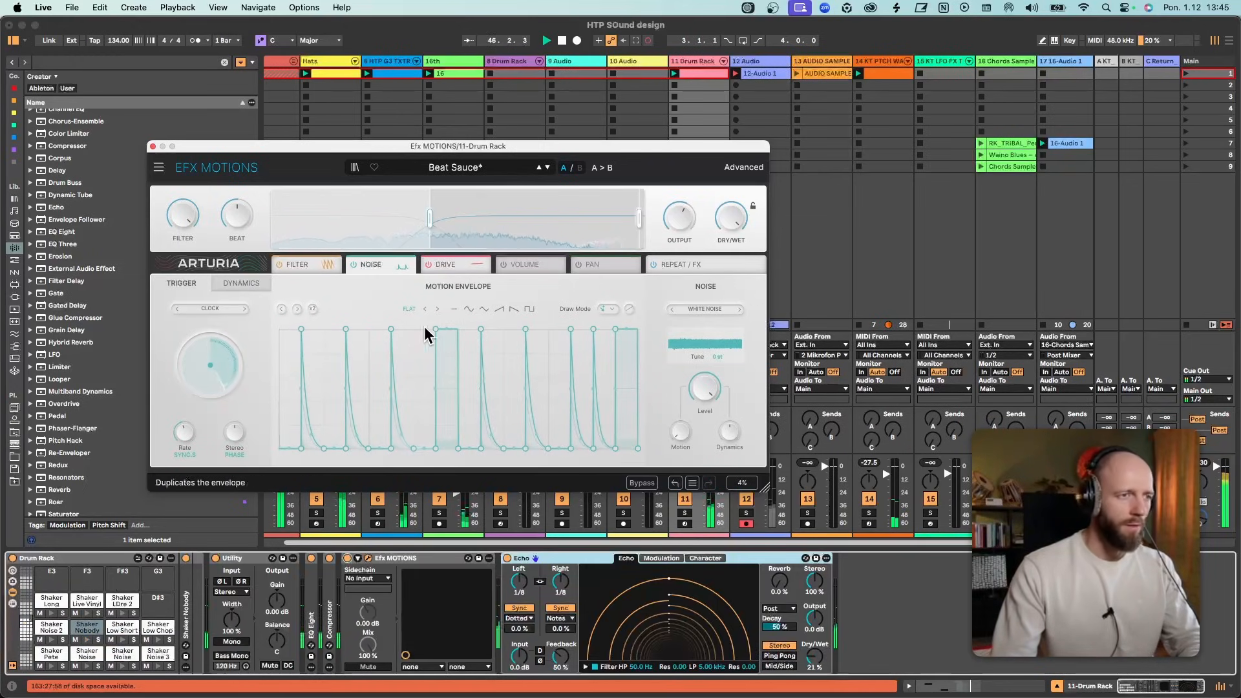
pyautogui.click(800, 222)
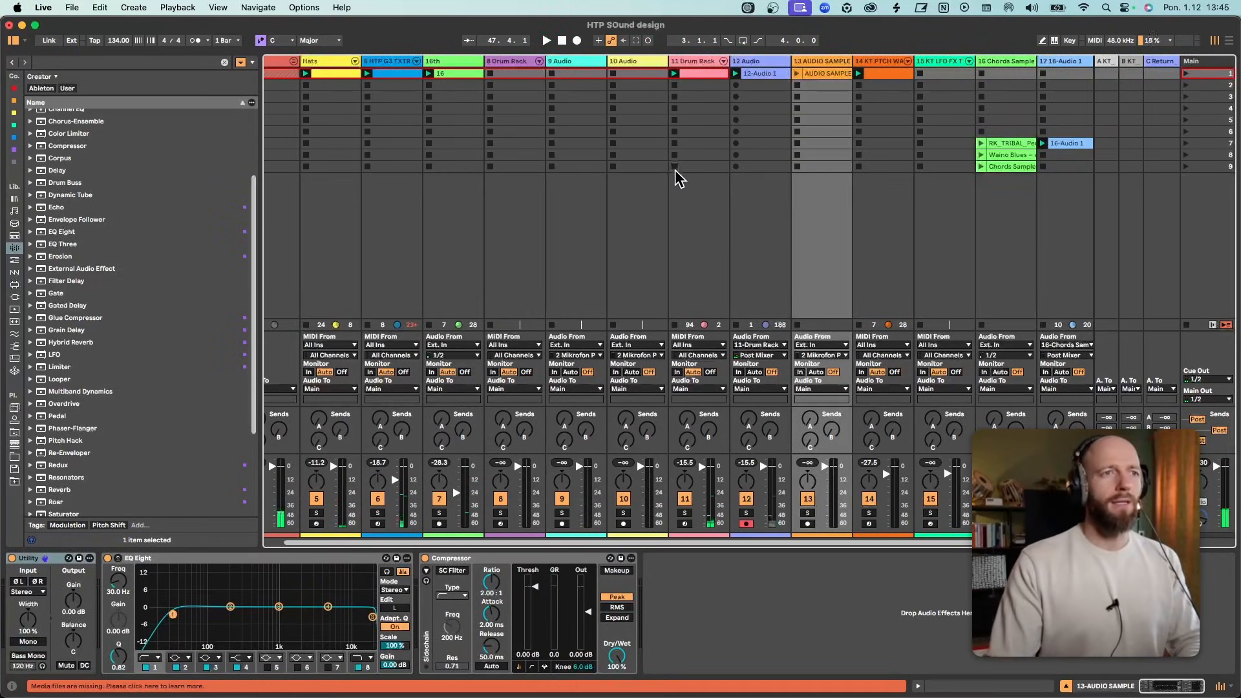
# Open the recorded clip on the 12 Audio track and loop four bars starting at 4.1.1.
pyautogui.click(759, 75)
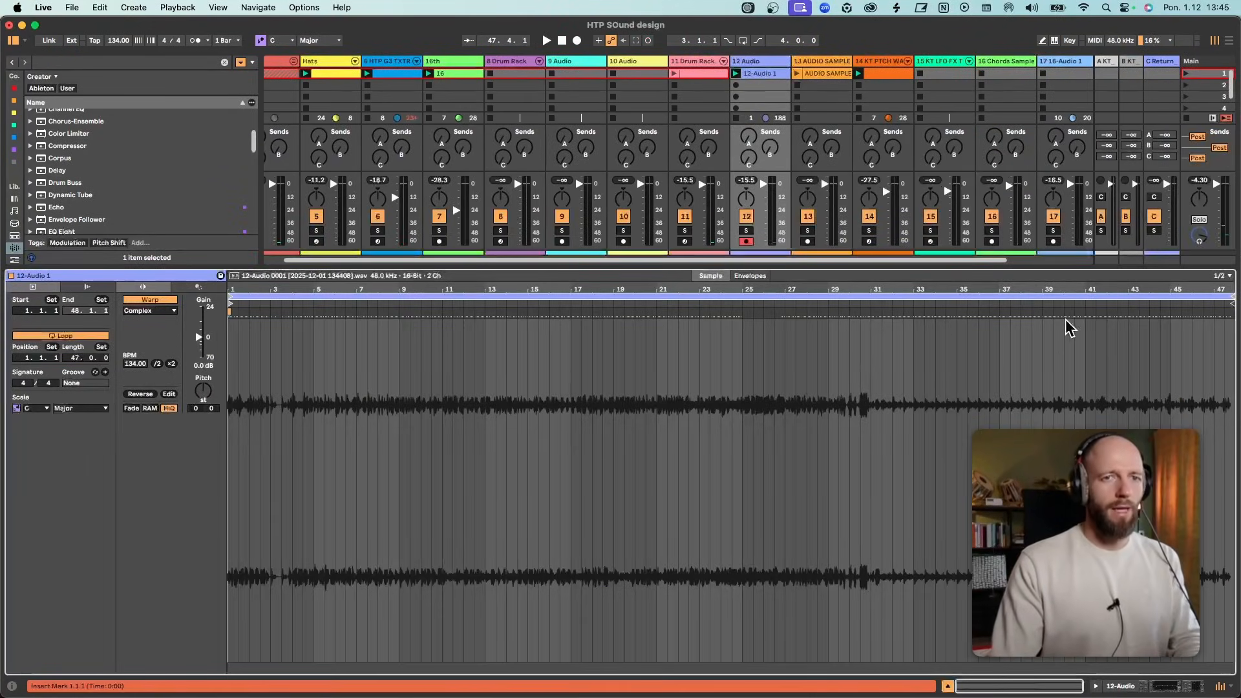
pyautogui.press('space')
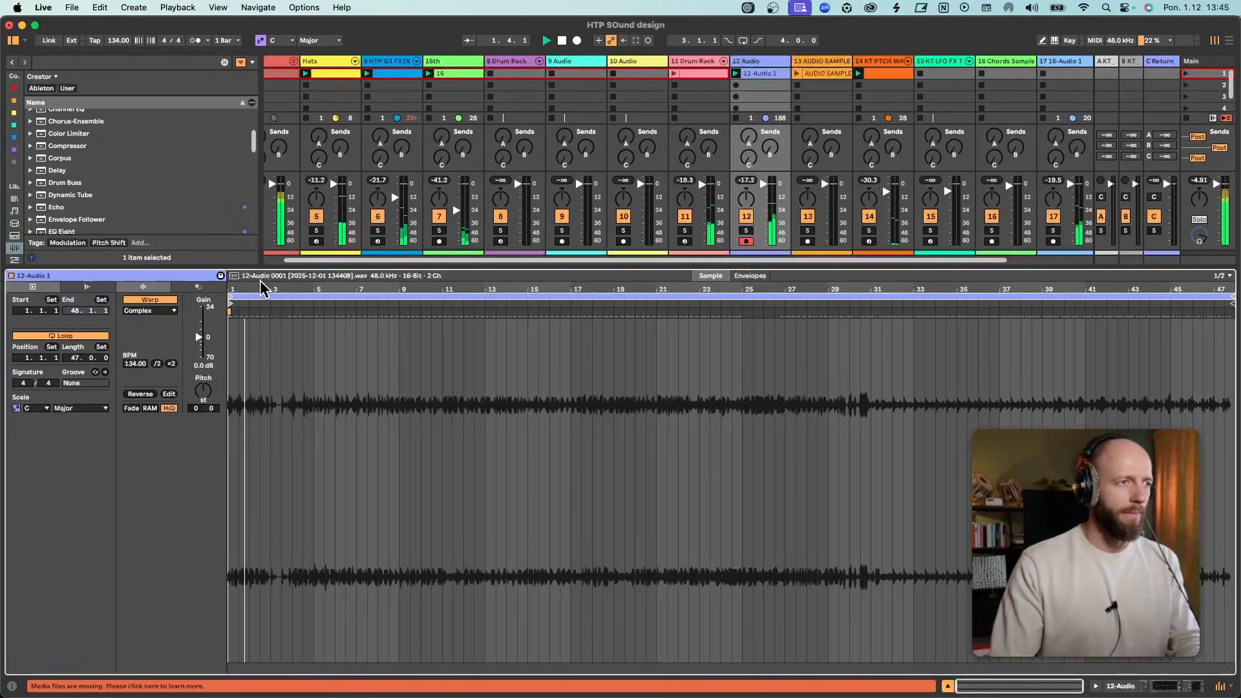
pyautogui.moveTo(262, 288); pyautogui.dragTo(327, 284)
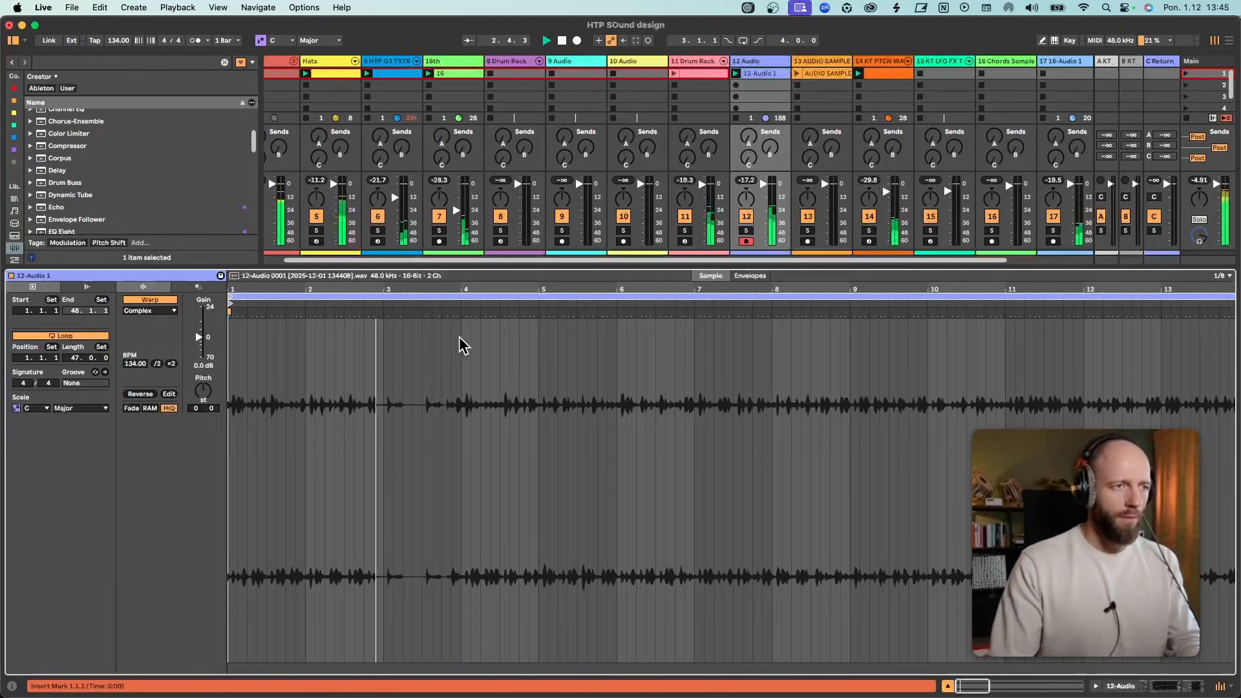
pyautogui.moveTo(461, 343); pyautogui.dragTo(773, 341)
pyautogui.press('super+l')
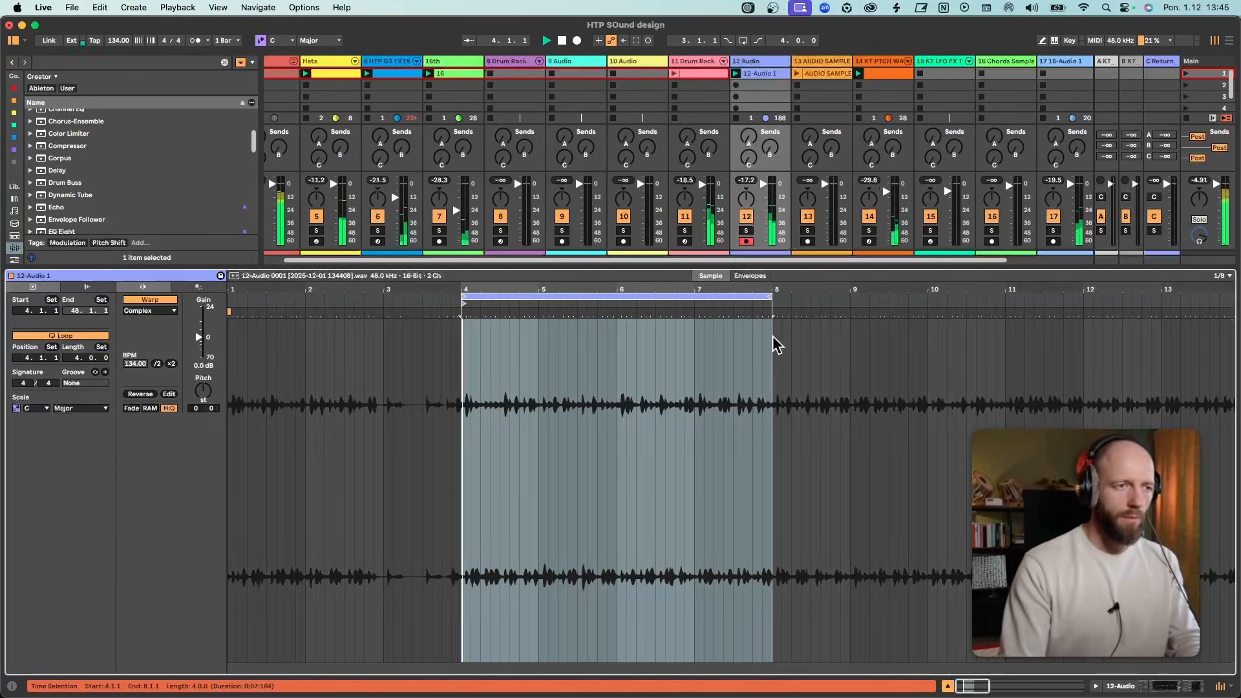
# Duplicate the 12 Audio track, rename the original shakers, and give the track and its clips a pale yellow colour.
pyautogui.click(752, 63)
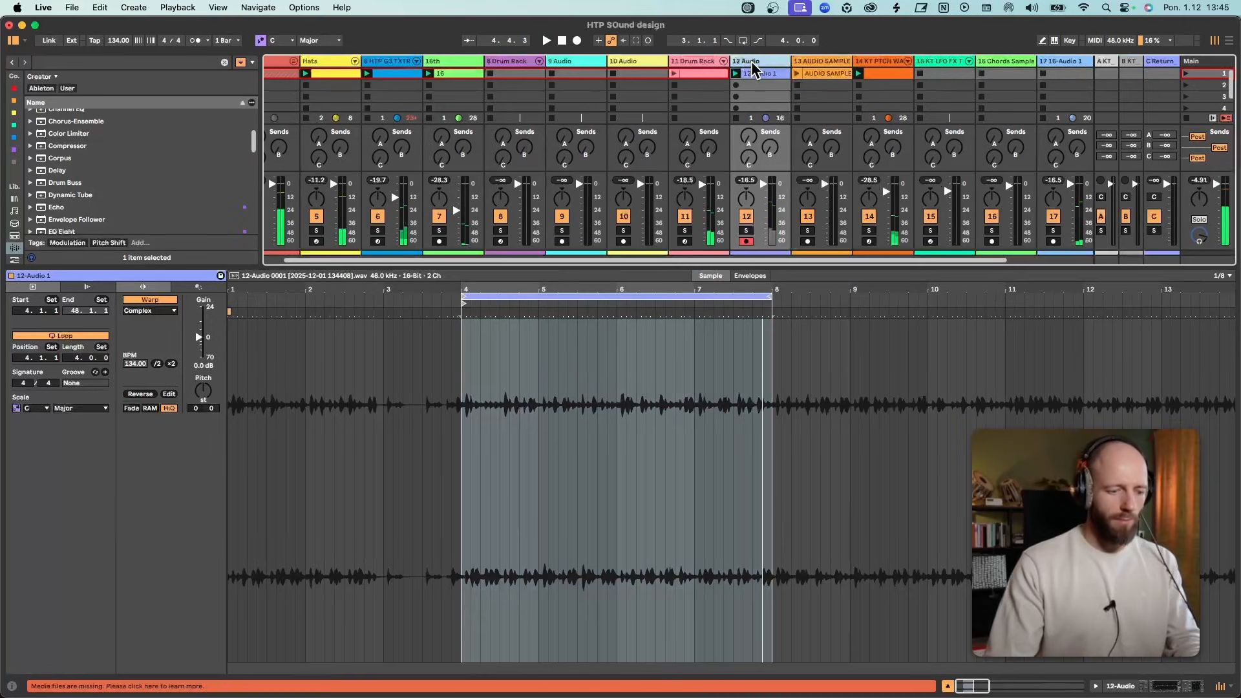
pyautogui.press('super+d')
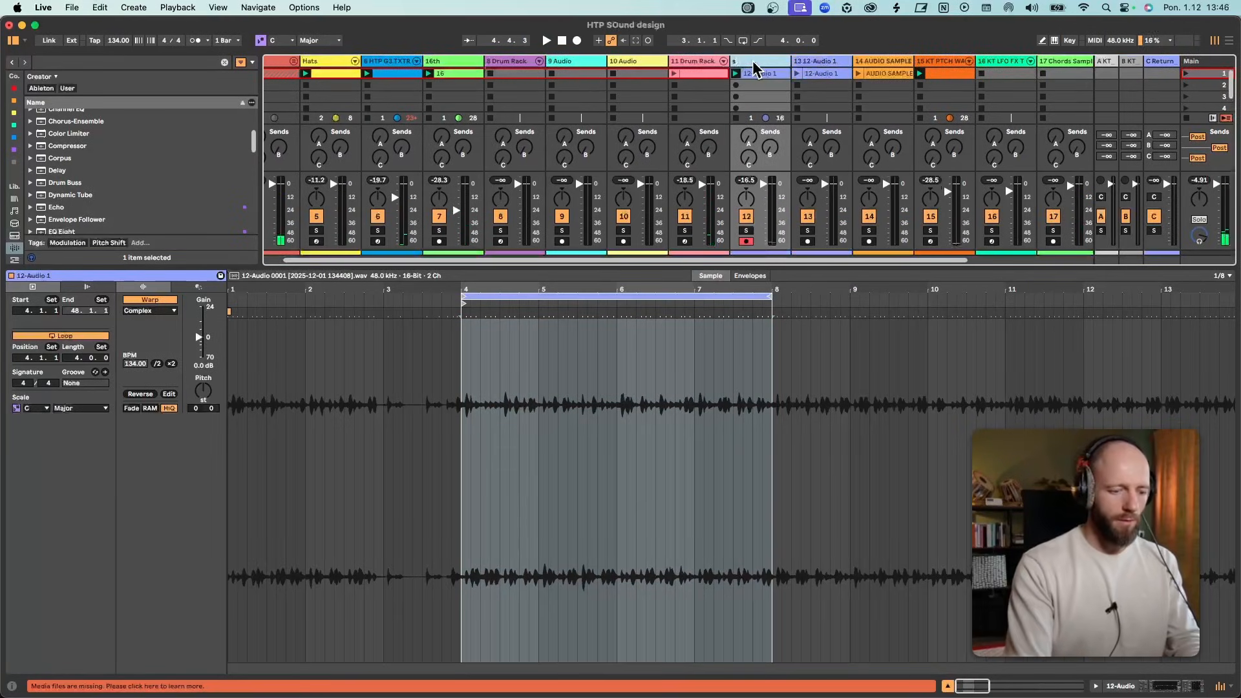
pyautogui.rightClick(754, 62)
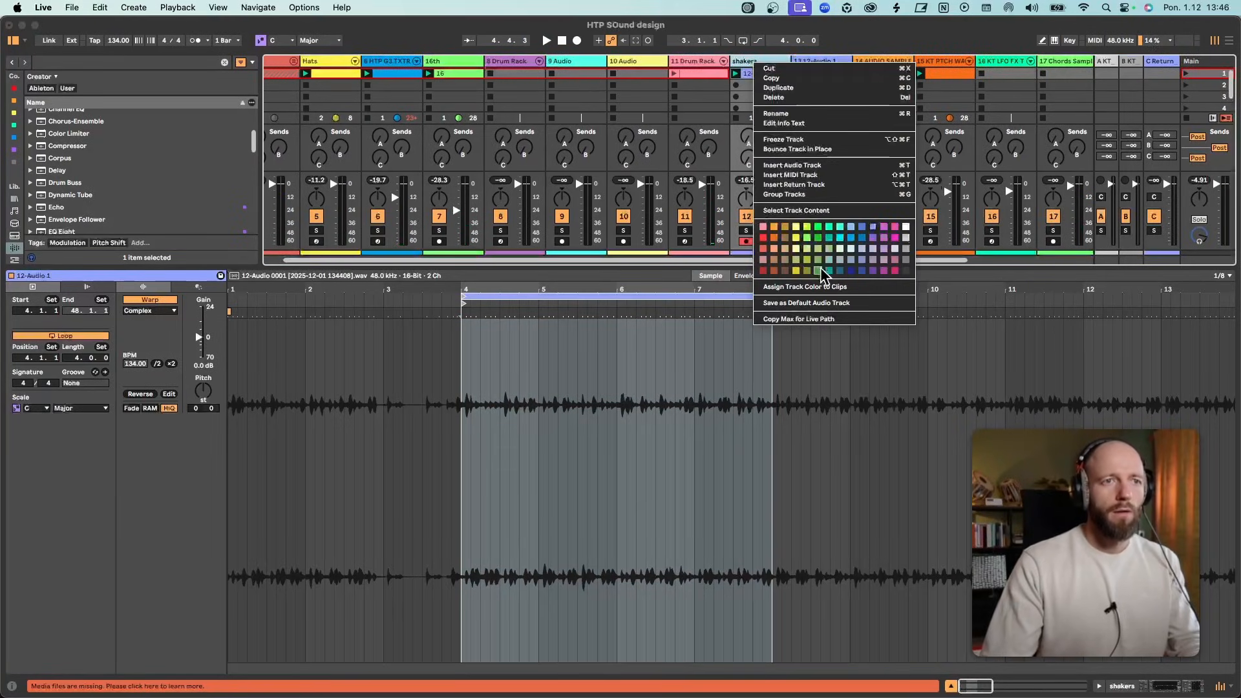
pyautogui.click(796, 248)
pyautogui.rightClick(743, 60)
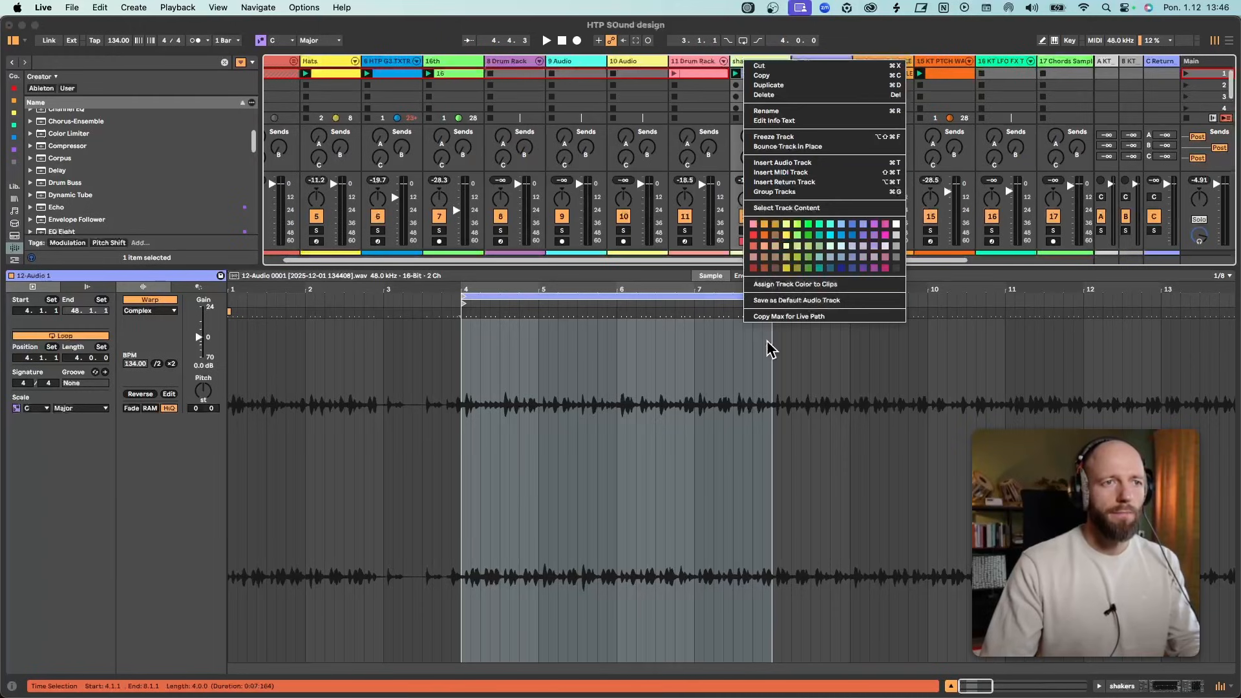
pyautogui.click(775, 285)
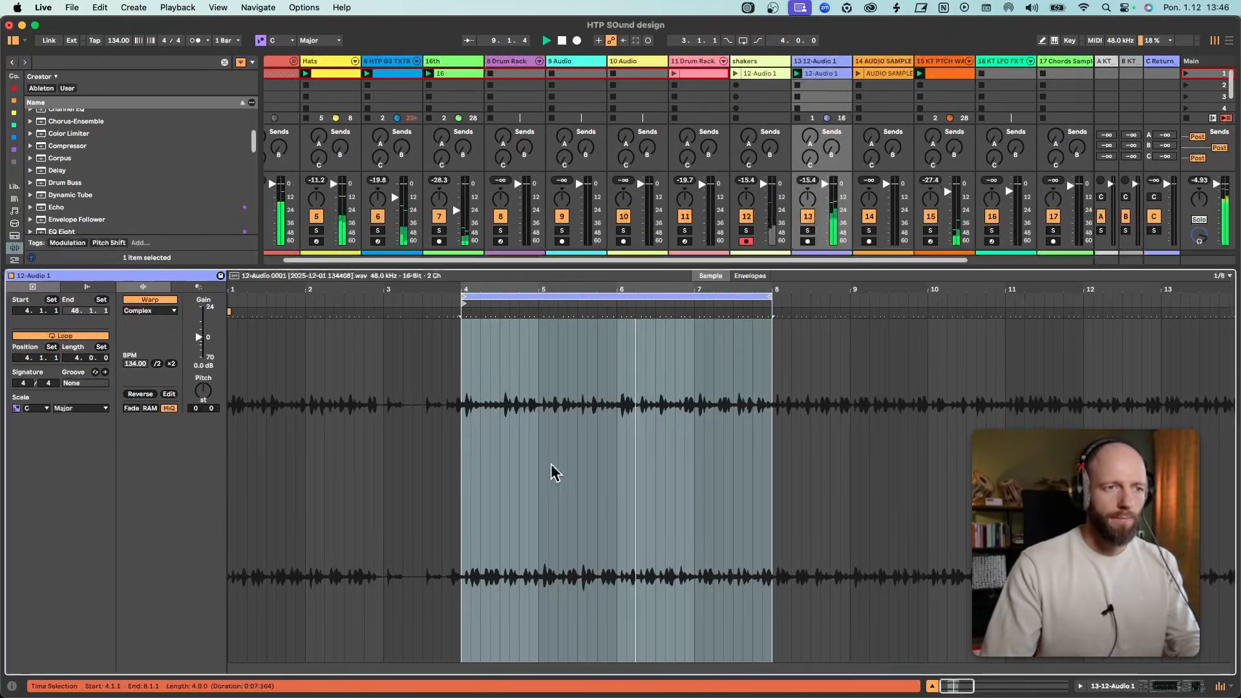
# Loop 11 bars from 20.1.1 in the duplicated track's clip and lower that track's volume to -3.7 dB.
pyautogui.moveTo(559, 295)
pyautogui.mouseDown()
pyautogui.moveTo(324, 295)
pyautogui.moveTo(522, 304)
pyautogui.moveTo(647, 292)
pyautogui.moveTo(595, 305)
pyautogui.moveTo(725, 296)
pyautogui.moveTo(619, 312)
pyautogui.moveTo(689, 304)
pyautogui.moveTo(637, 298)
pyautogui.mouseUp()
pyautogui.click(630, 295)
pyautogui.press('space')
pyautogui.press('space')
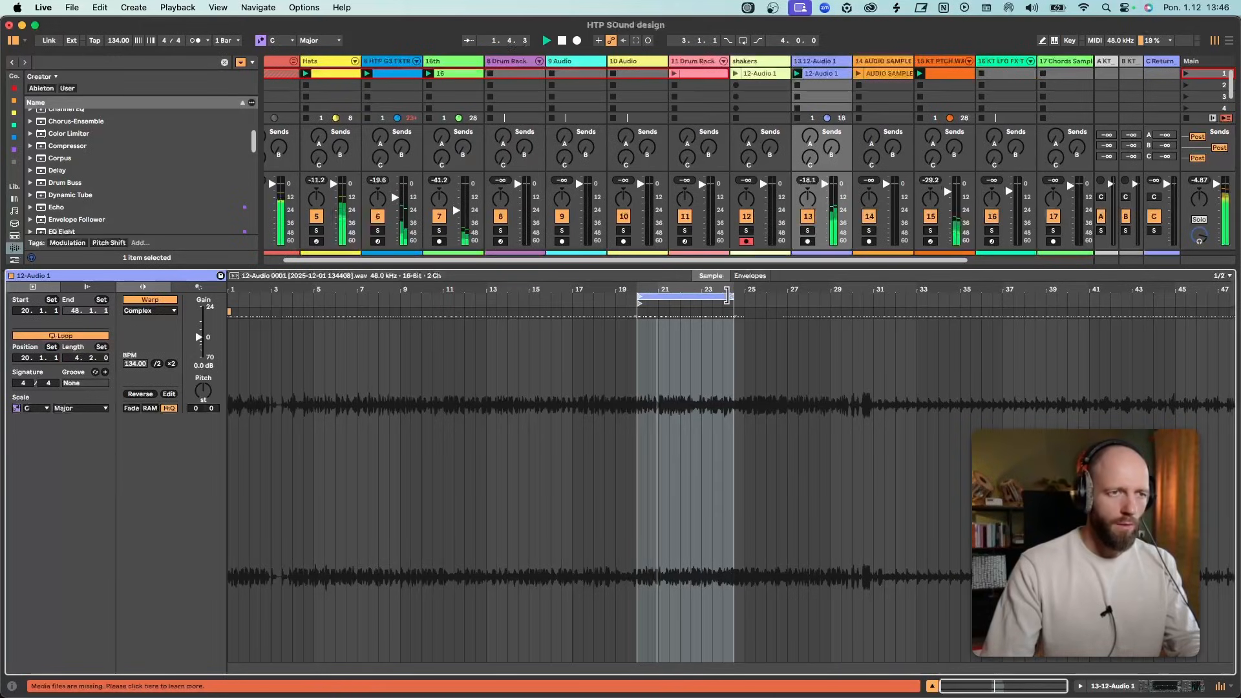
pyautogui.moveTo(733, 296); pyautogui.dragTo(768, 296)
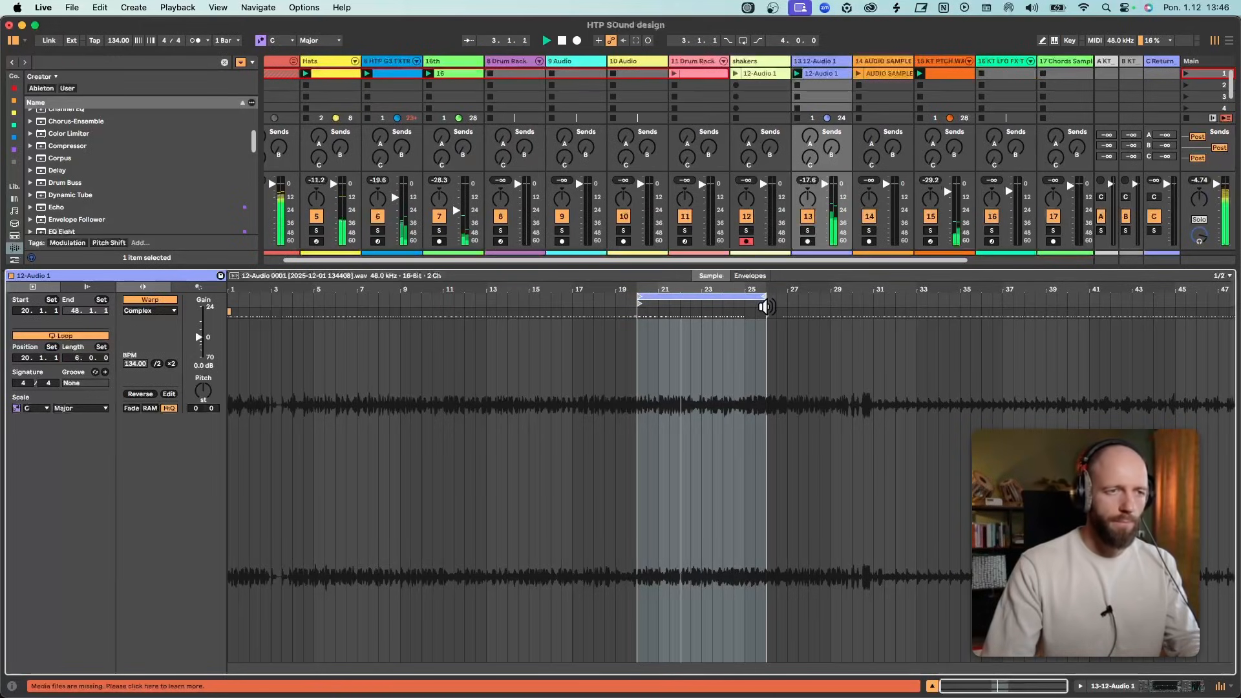
pyautogui.moveTo(766, 296); pyautogui.dragTo(867, 314)
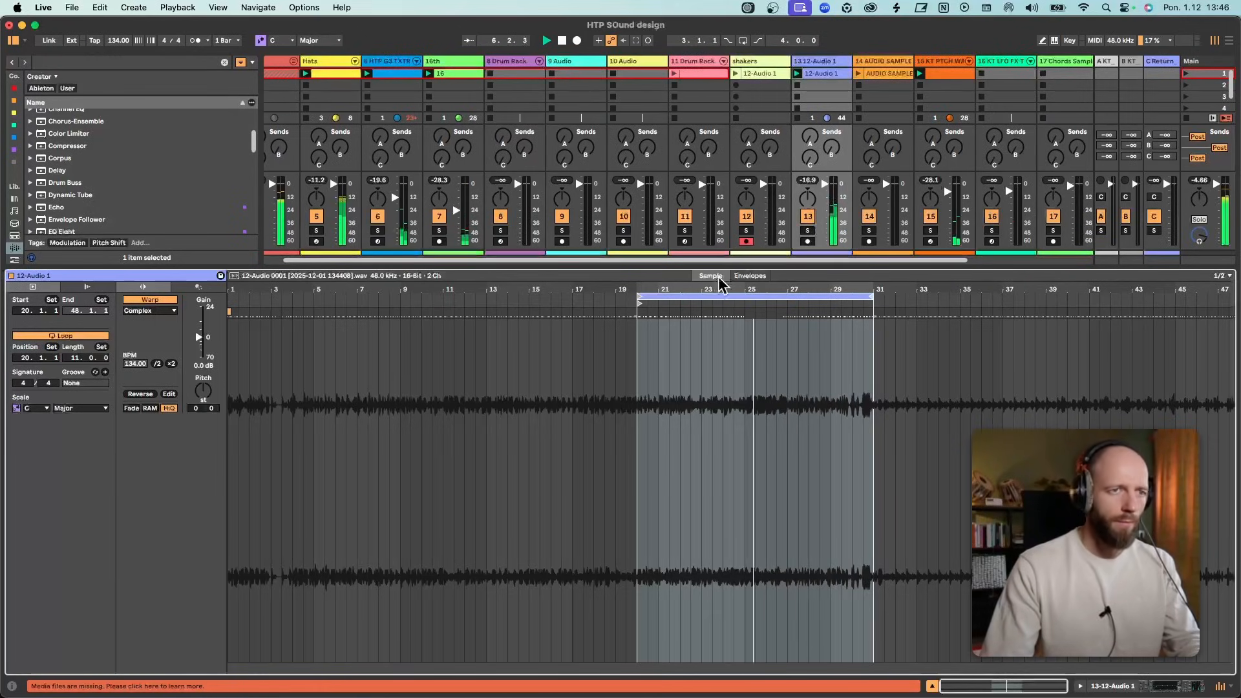
pyautogui.moveTo(825, 187); pyautogui.dragTo(826, 190)
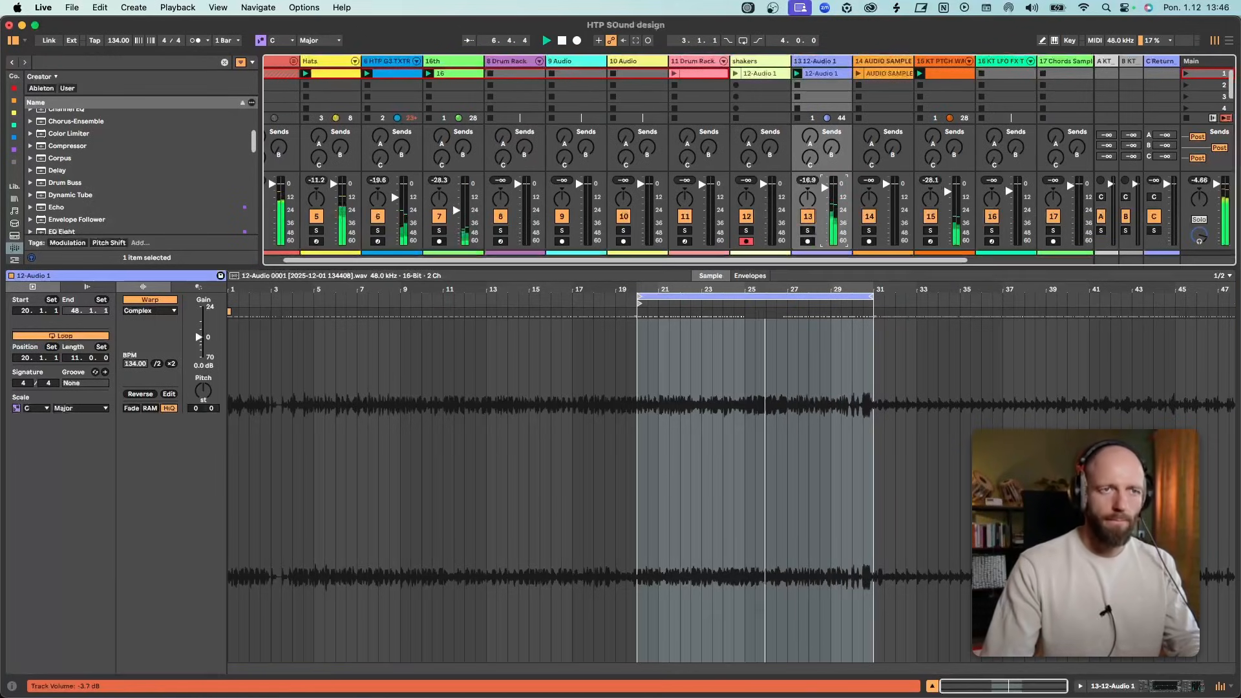
# Duplicate track 13, launch the copied clip with an eight-bar loop from 31.1.1, and stop the clip on track 13.
pyautogui.click(820, 62)
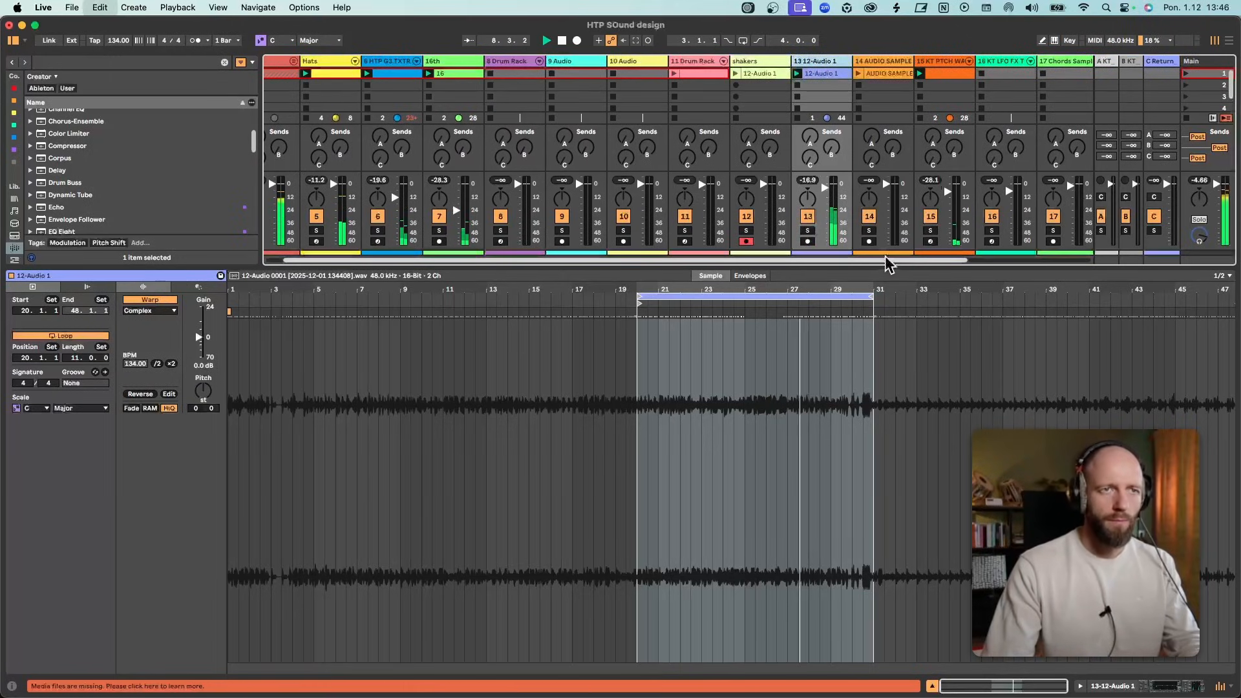
pyautogui.press('super+d')
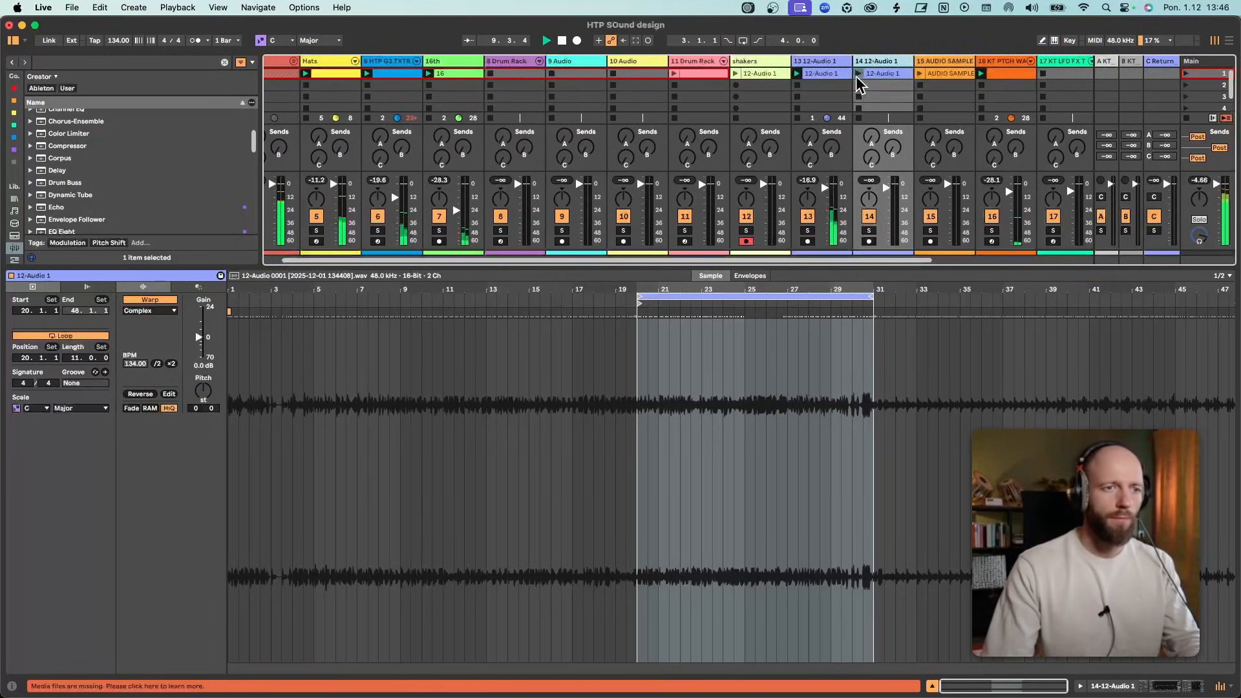
pyautogui.click(834, 75)
pyautogui.click(859, 75)
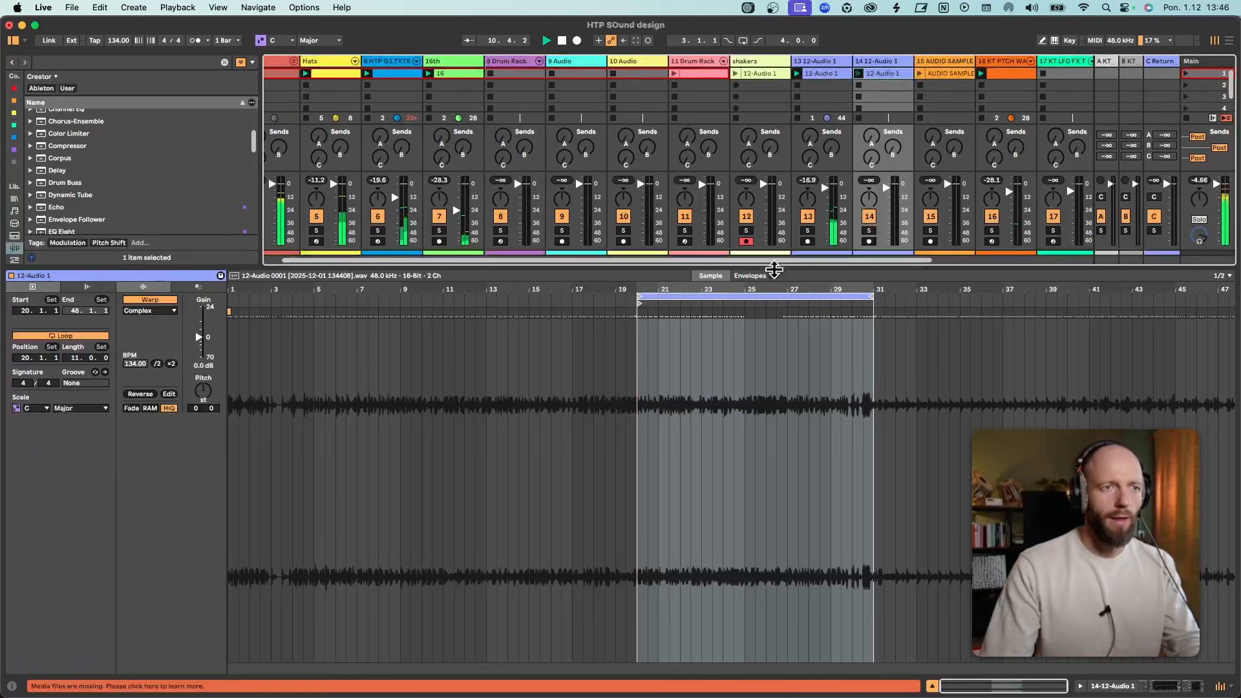
pyautogui.moveTo(753, 299); pyautogui.dragTo(980, 313)
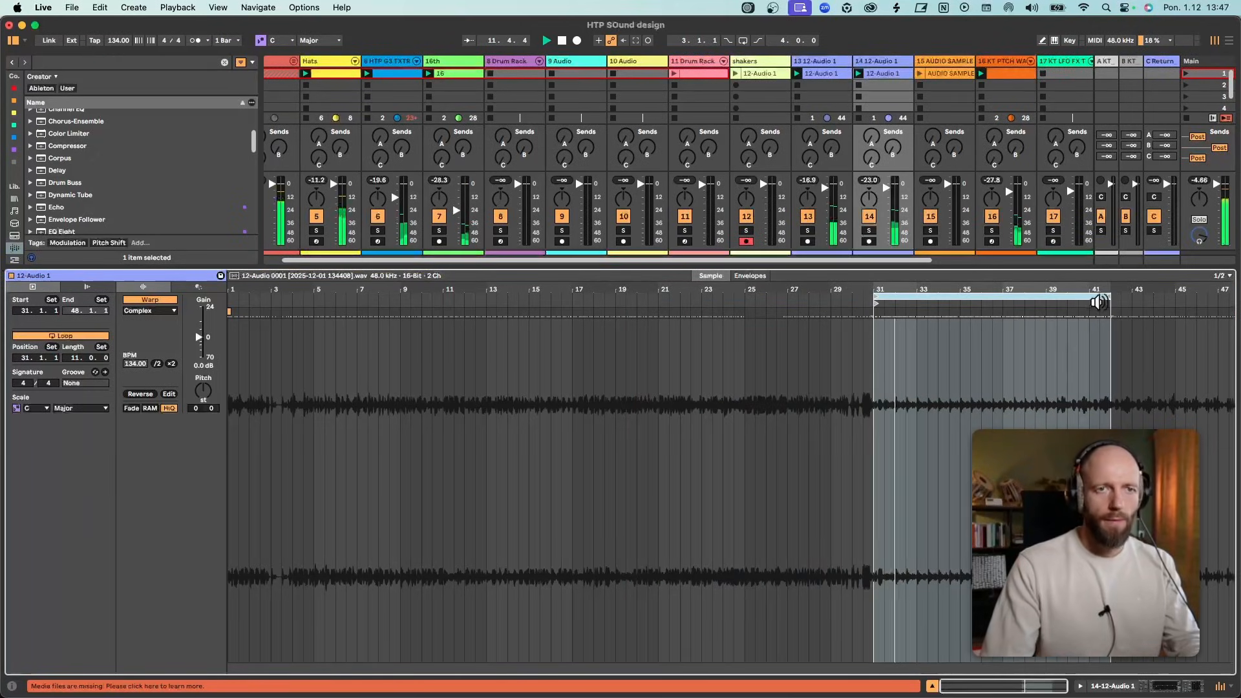
pyautogui.moveTo(1098, 302); pyautogui.dragTo(1045, 297)
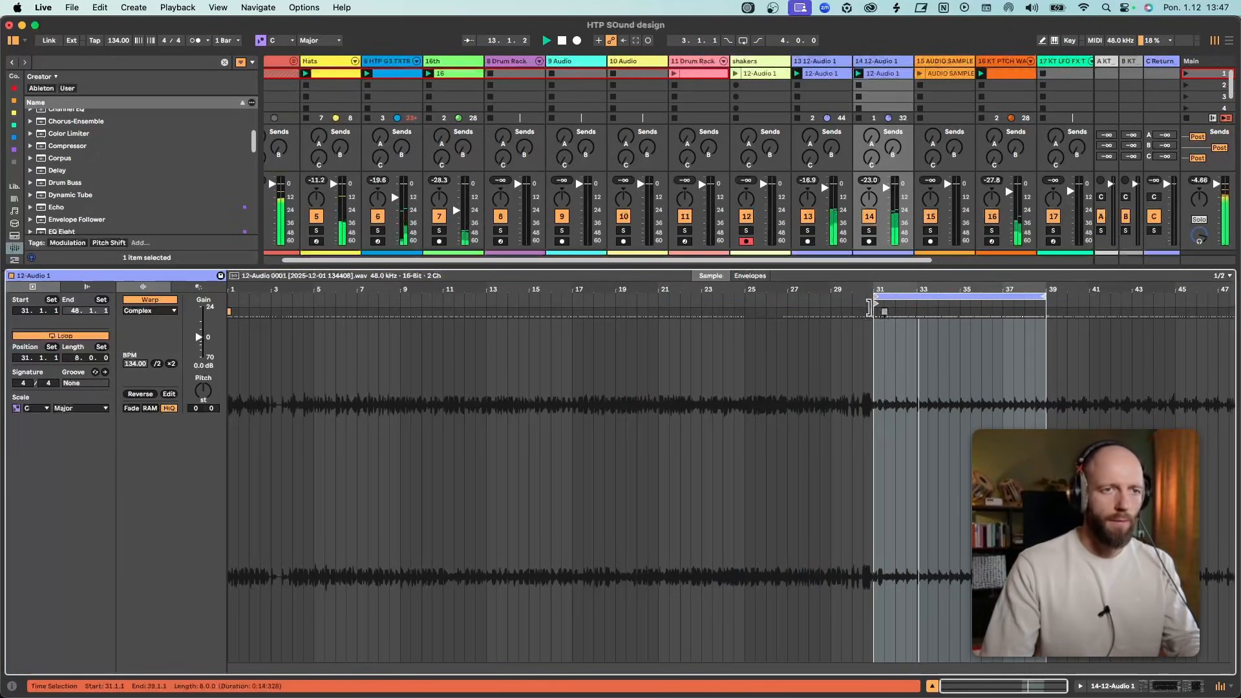
pyautogui.click(798, 118)
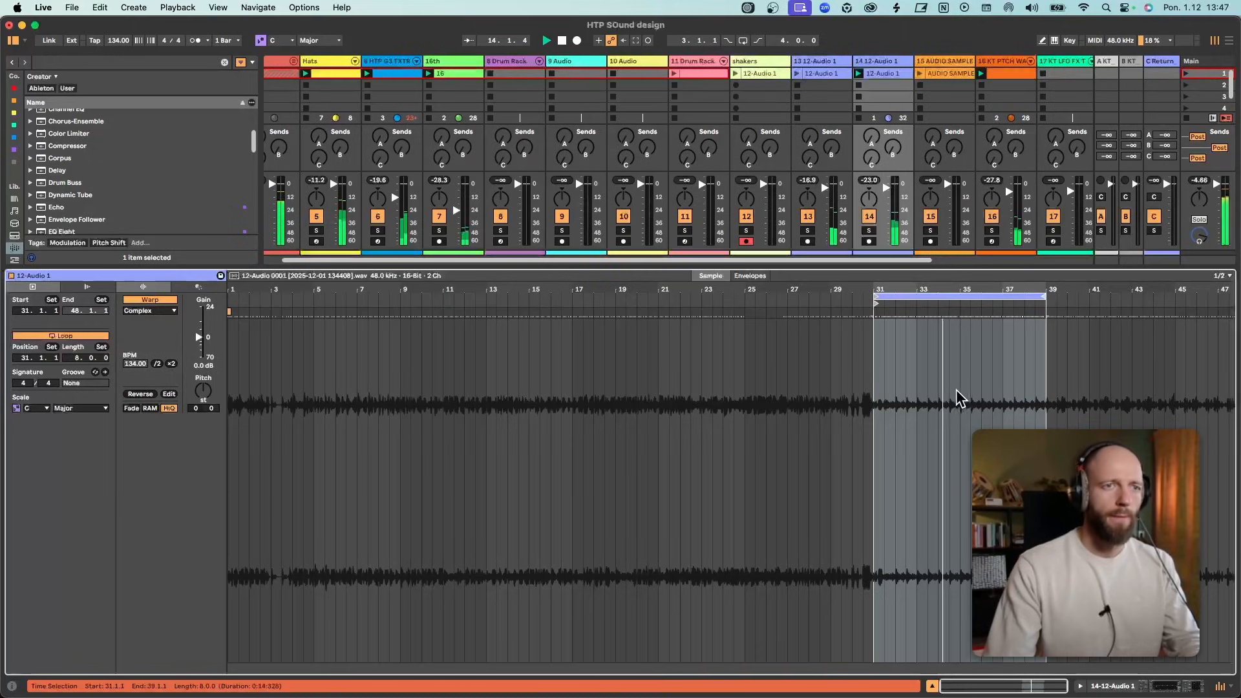
# Raise the volume of track 14 slightly and rename the track 16th.
pyautogui.click(886, 188)
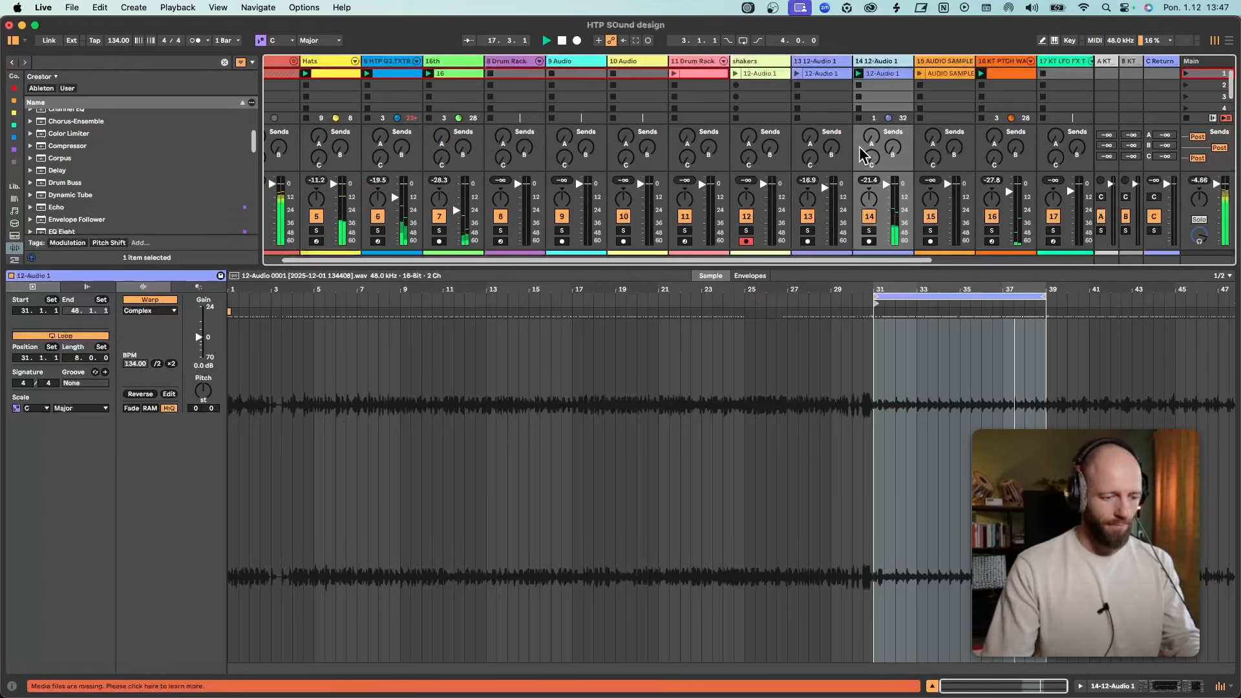
pyautogui.press('super+r')
pyautogui.write('1')
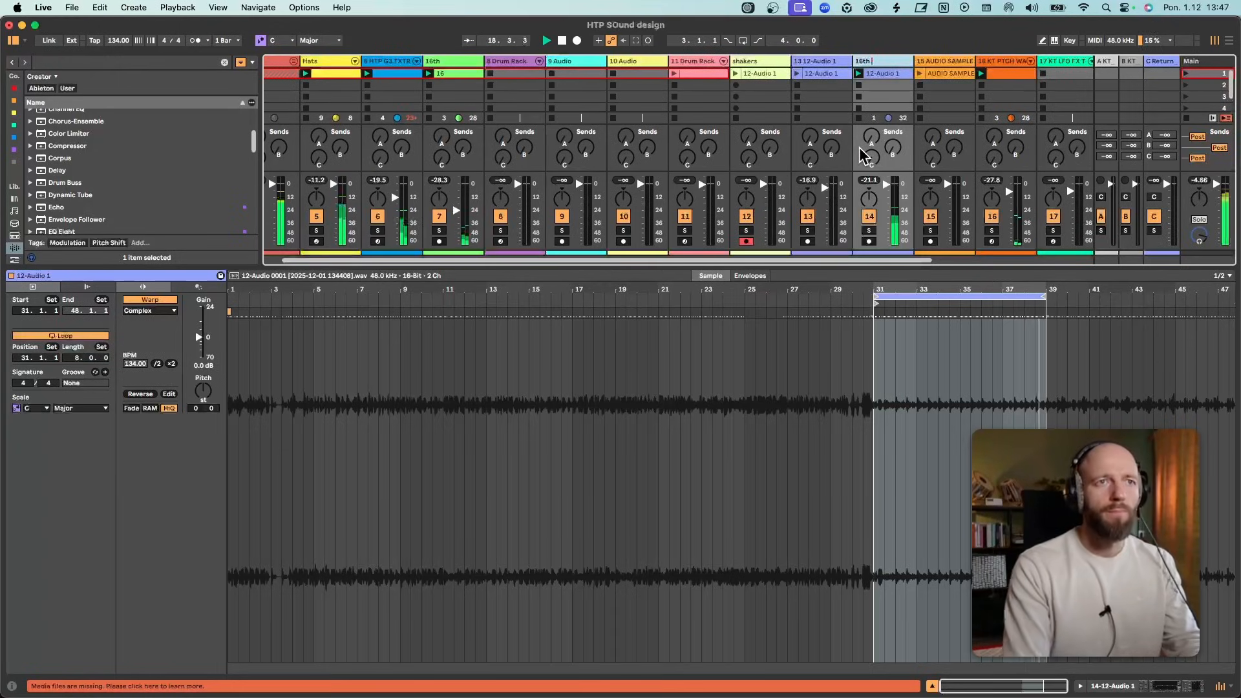
pyautogui.write('6th')
pyautogui.press('Return')
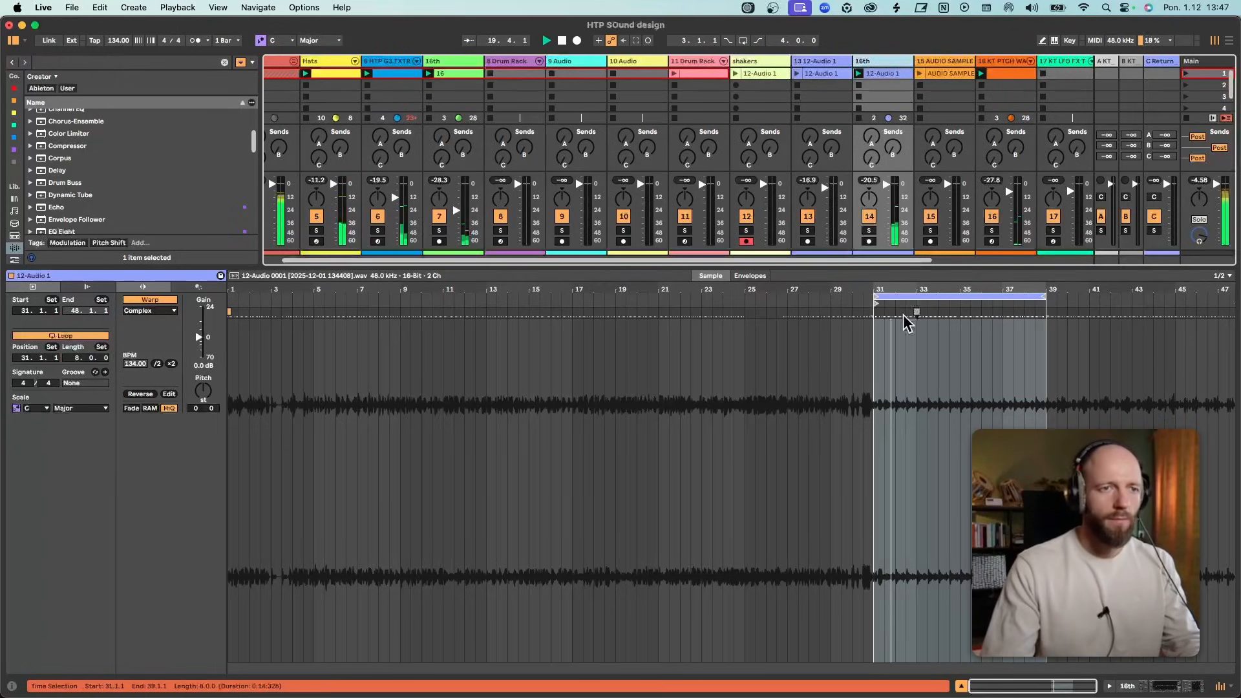
# Move the 16th clip's loop start to 31.3.1 and set the loop length to eight bars.
pyautogui.moveTo(883, 291); pyautogui.dragTo(620, 285)
pyautogui.press('space')
pyautogui.press('space')
pyautogui.moveTo(949, 291); pyautogui.dragTo(1107, 296)
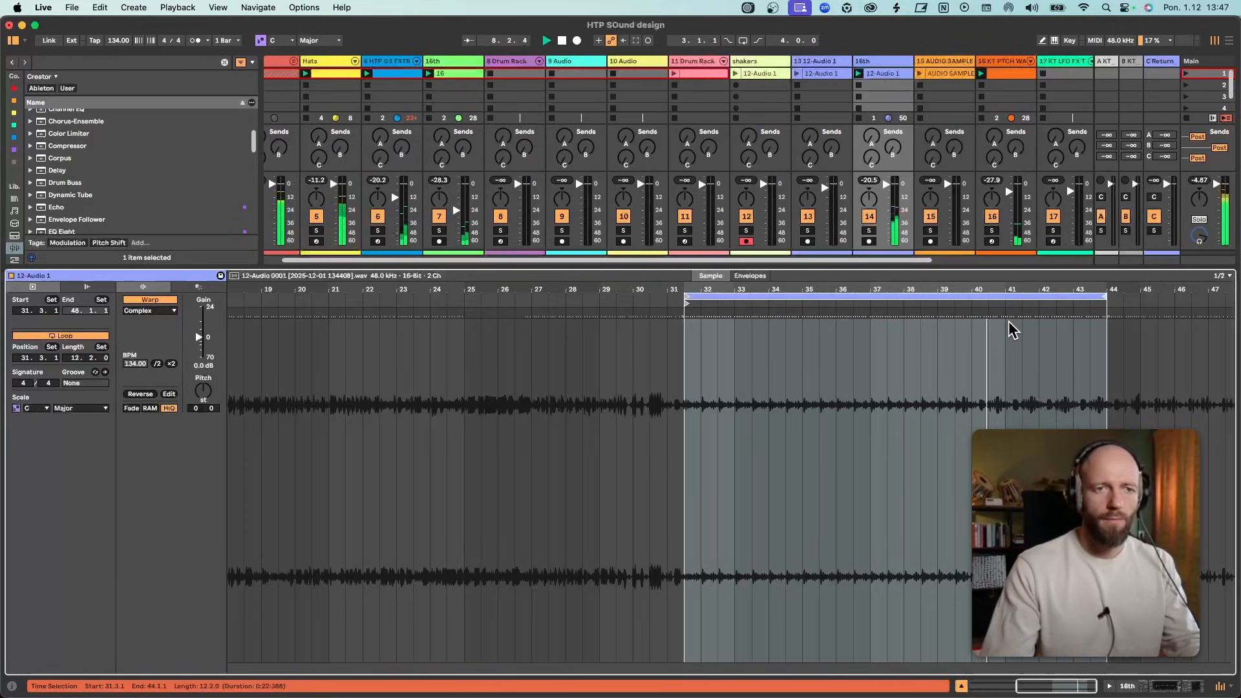
pyautogui.moveTo(1105, 295); pyautogui.dragTo(954, 318)
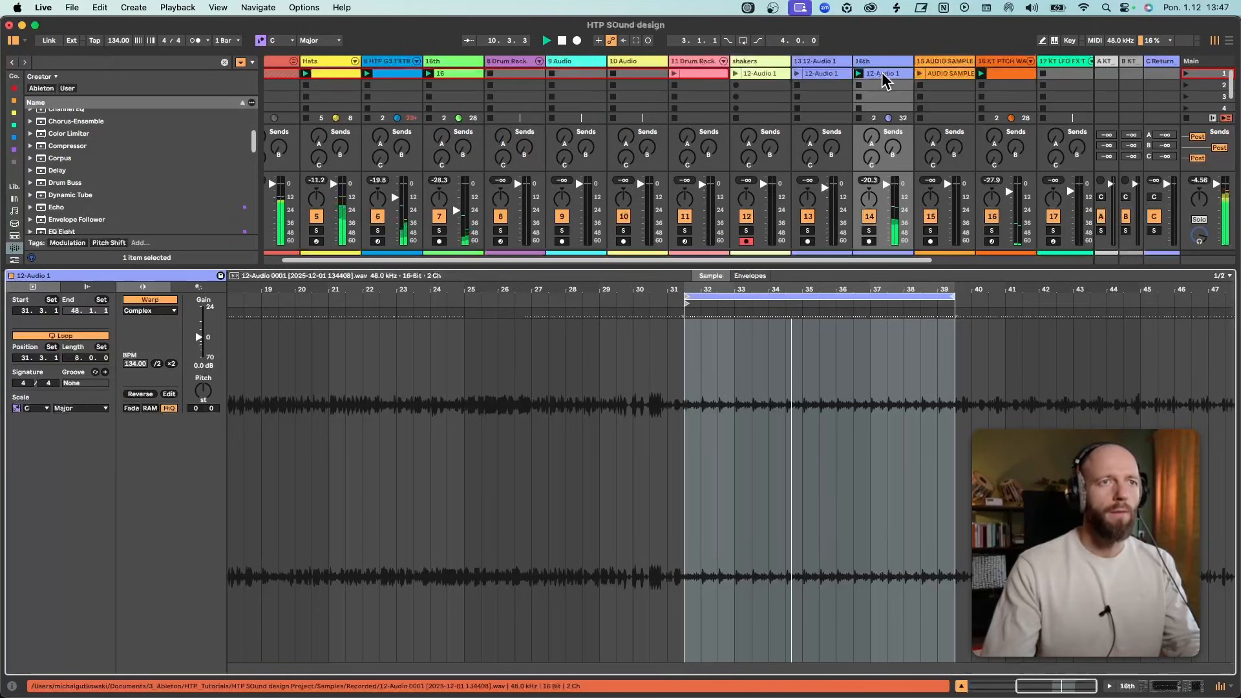
# Duplicate the 16th clip into the second slot, launch the copy, and move its eight-bar loop to 39.3.1.
pyautogui.press('super+d')
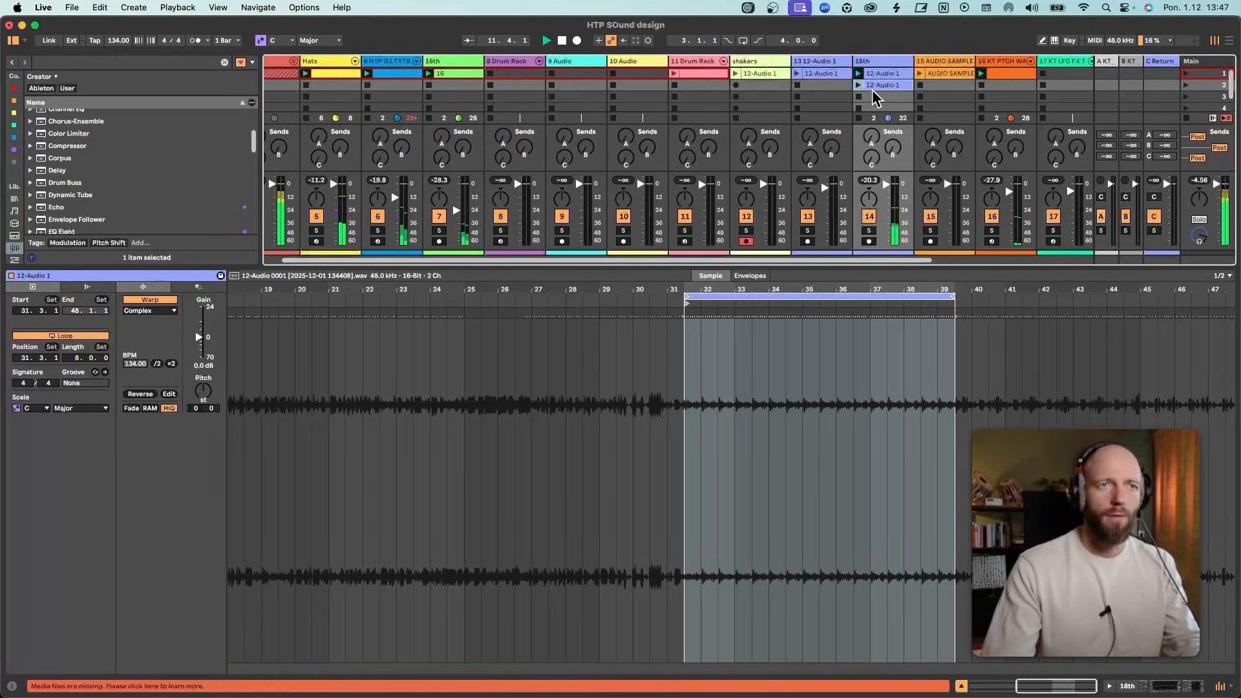
pyautogui.click(858, 85)
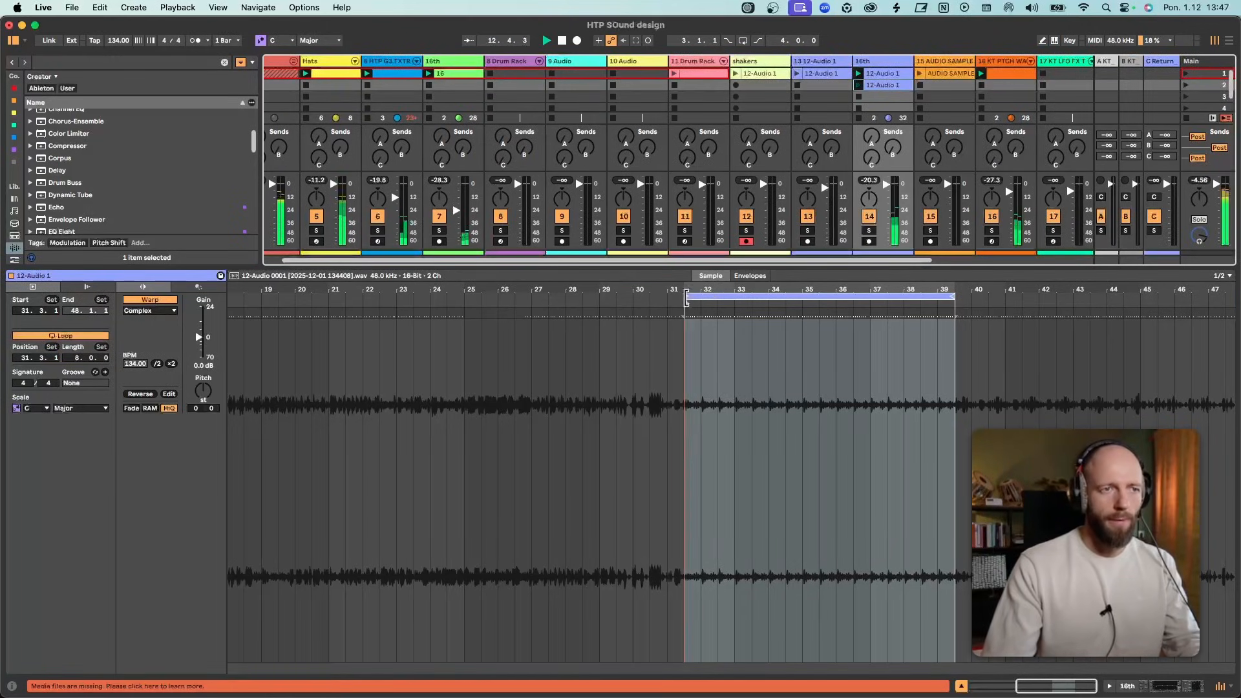
pyautogui.moveTo(686, 299); pyautogui.dragTo(958, 297)
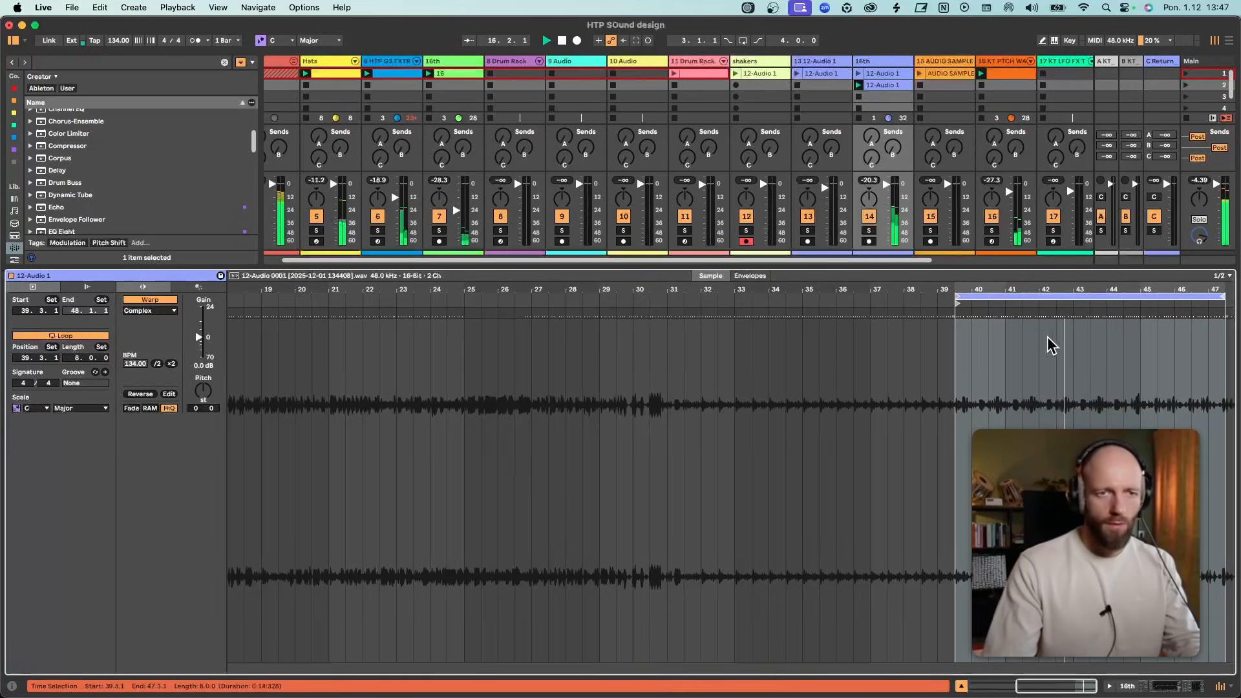
# Enlarge the Session View mixer area and show the device chain of the blue 16th track.
pyautogui.moveTo(891, 266); pyautogui.dragTo(895, 376)
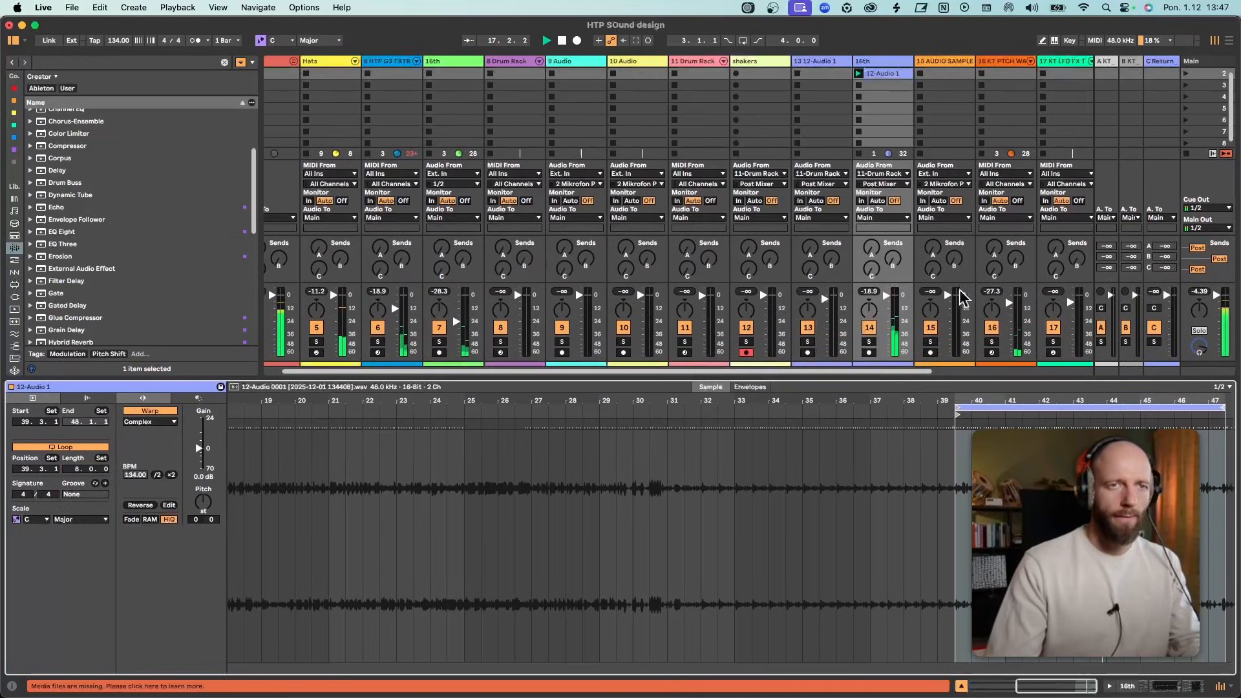
pyautogui.hscroll(5, 930, 126)
pyautogui.hscroll(-5, 924, 166)
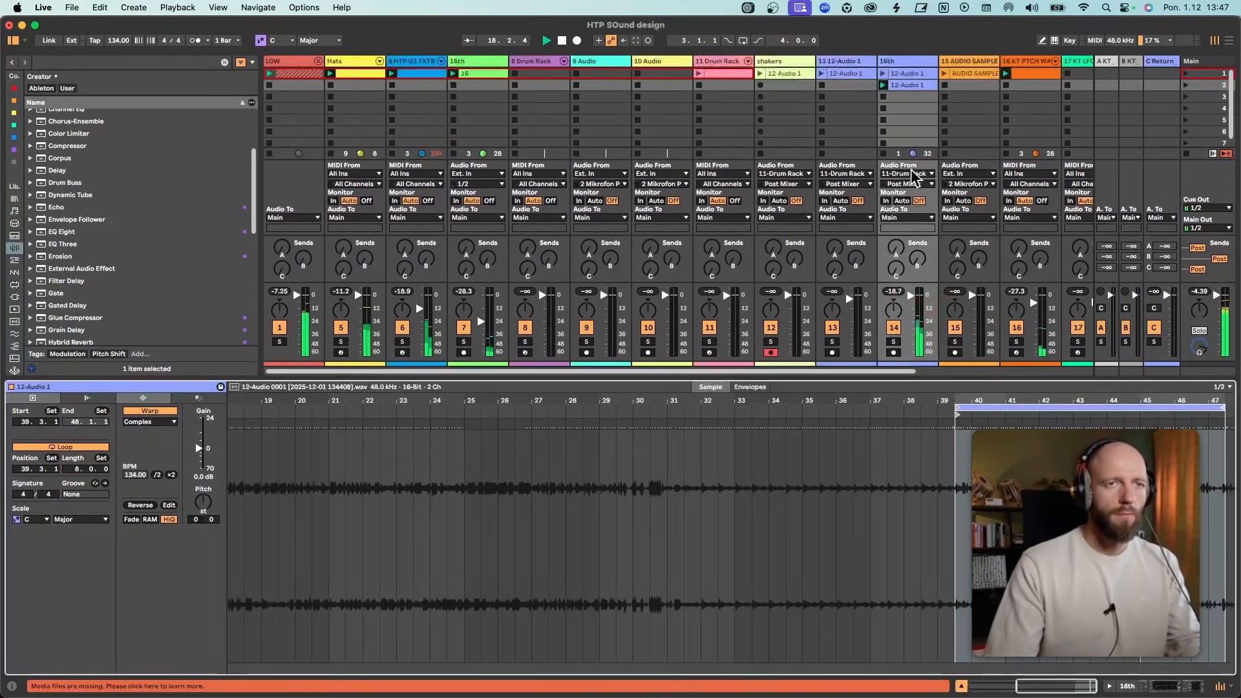
pyautogui.moveTo(817, 379); pyautogui.dragTo(825, 506)
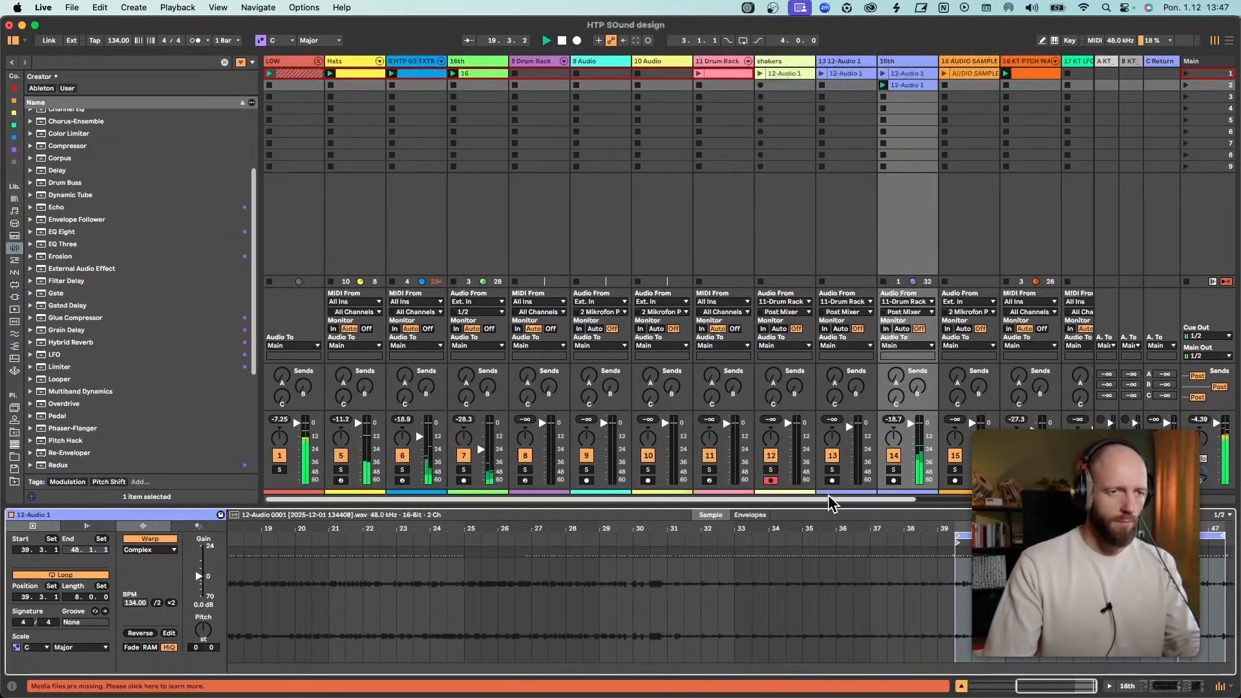
pyautogui.hscroll(5, 724, 239)
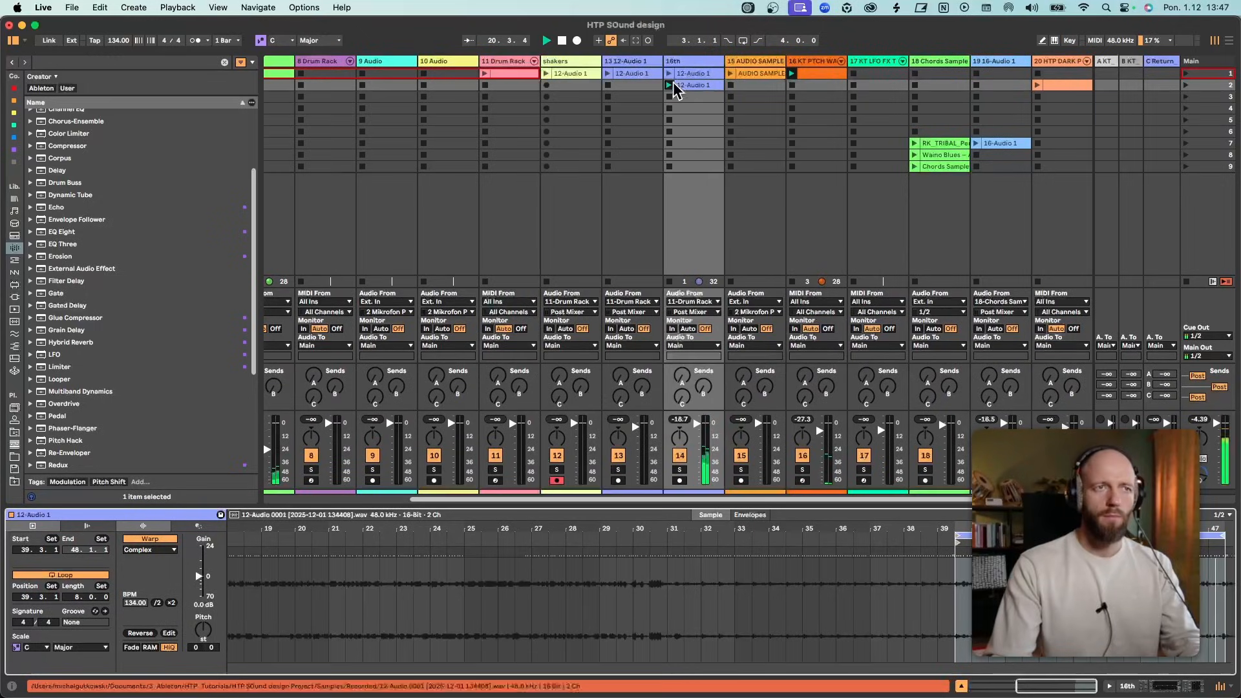
pyautogui.doubleClick(671, 63)
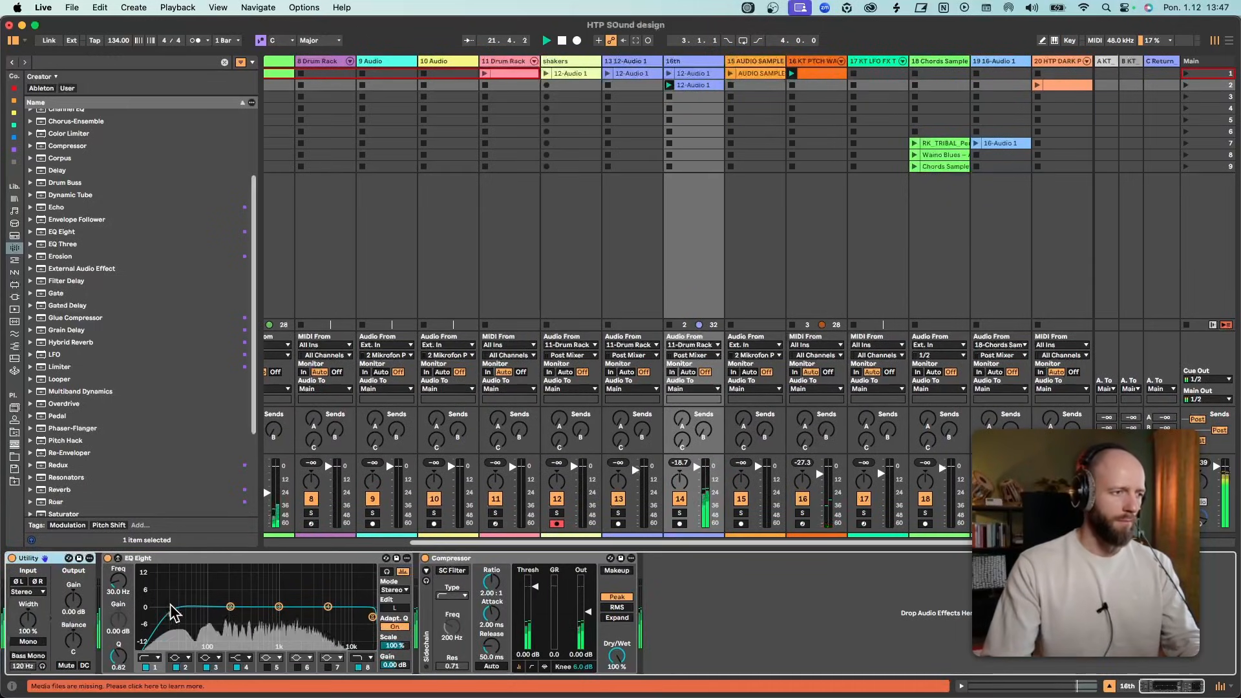
# Raise the low-cut frequency of the 16th track's EQ Eight to 979 Hz and launch the track's first clip.
pyautogui.moveTo(172, 614); pyautogui.dragTo(278, 608)
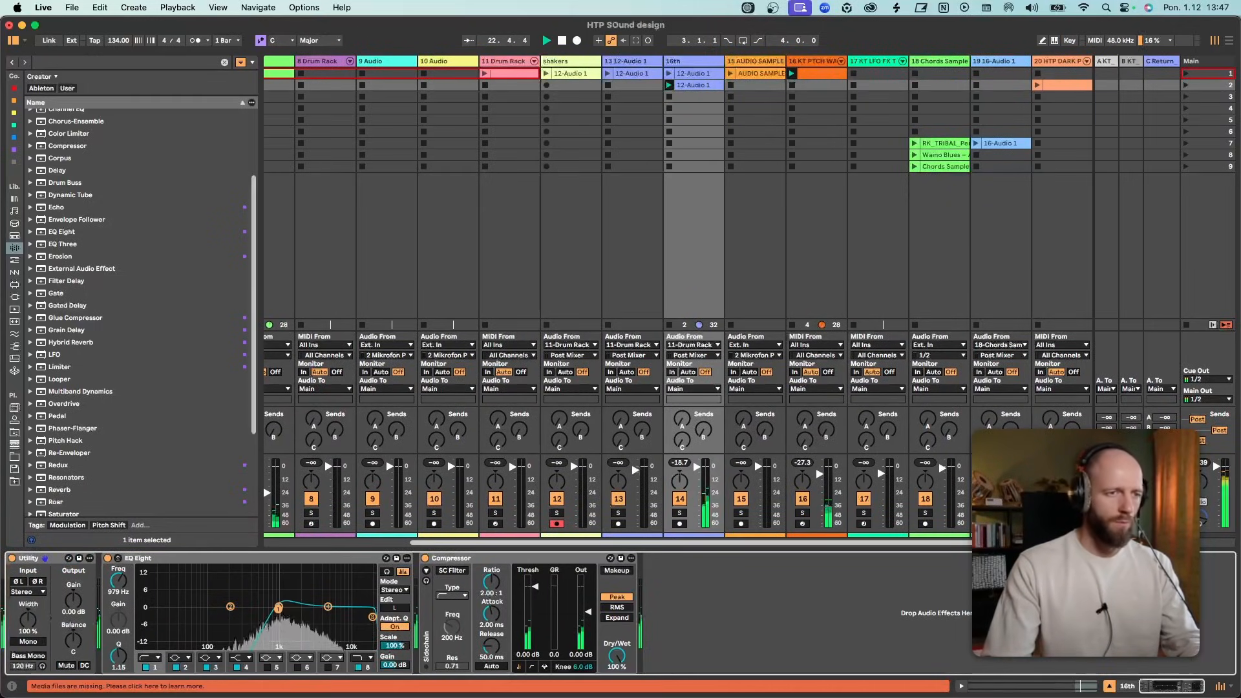
pyautogui.click(669, 73)
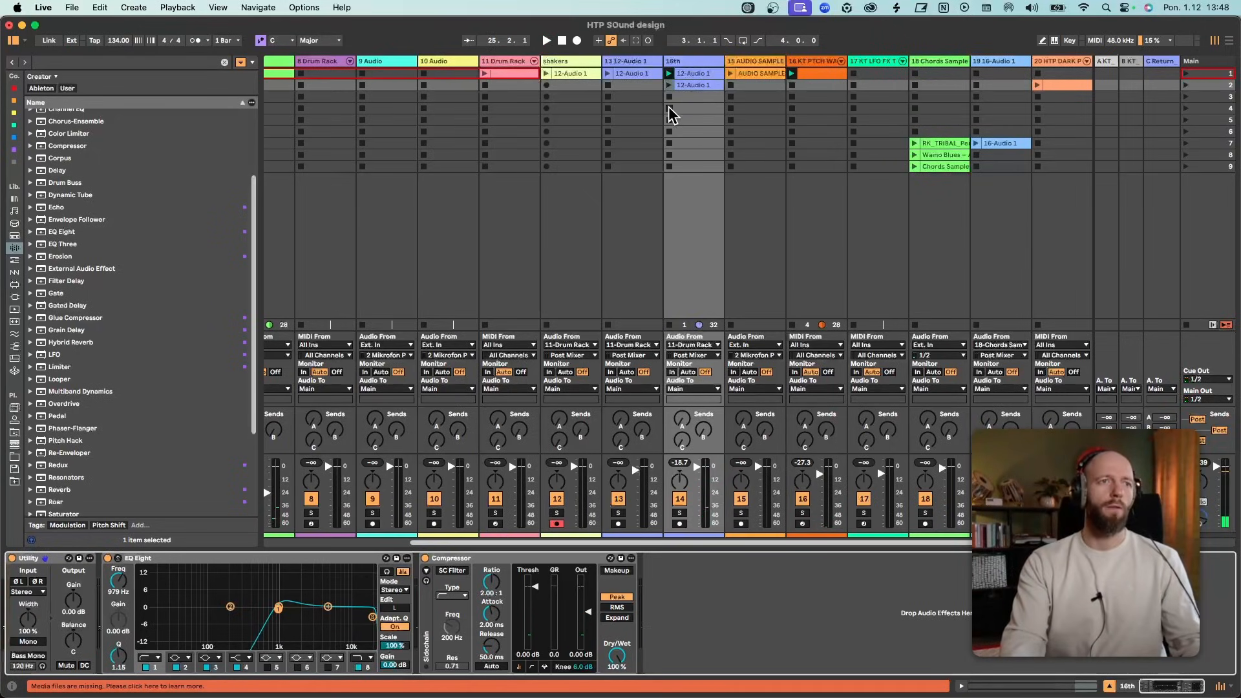
# Review the shaker notes in the 11 Drum Rack clip, the KT LFO FX TOOL track and the HTP G3 TXTR clip.
pyautogui.click(573, 77)
pyautogui.doubleClick(526, 75)
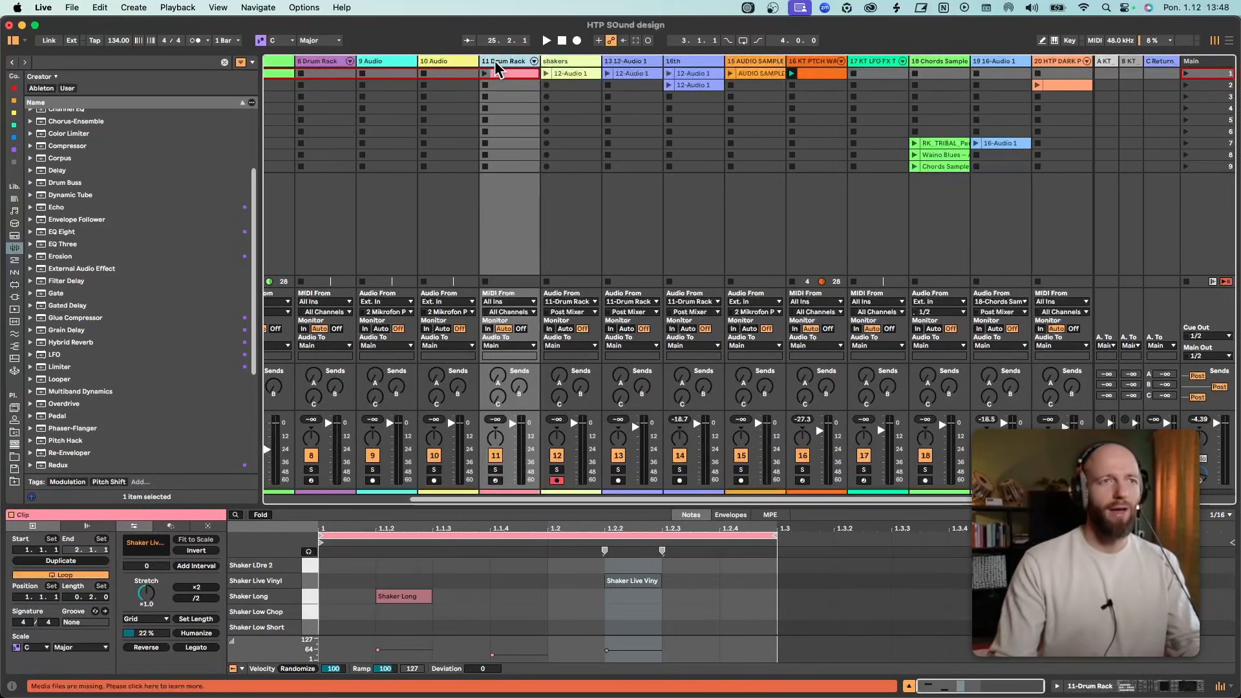
pyautogui.click(881, 75)
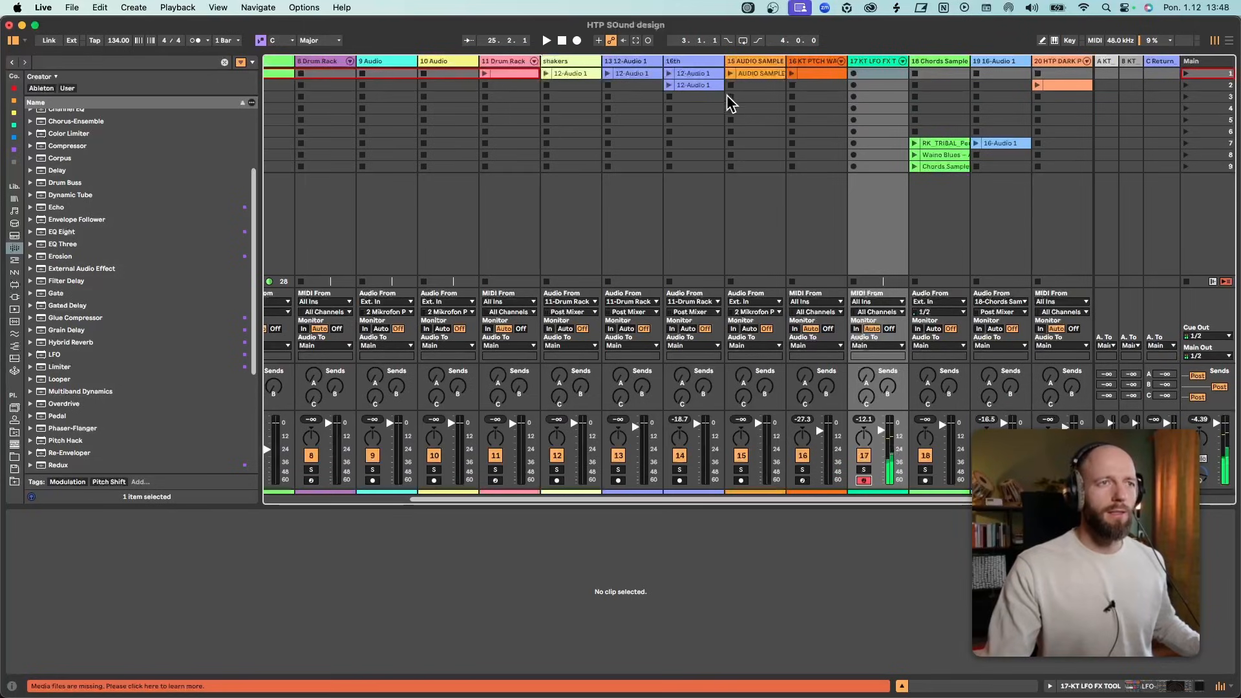
pyautogui.hscroll(-5, 587, 127)
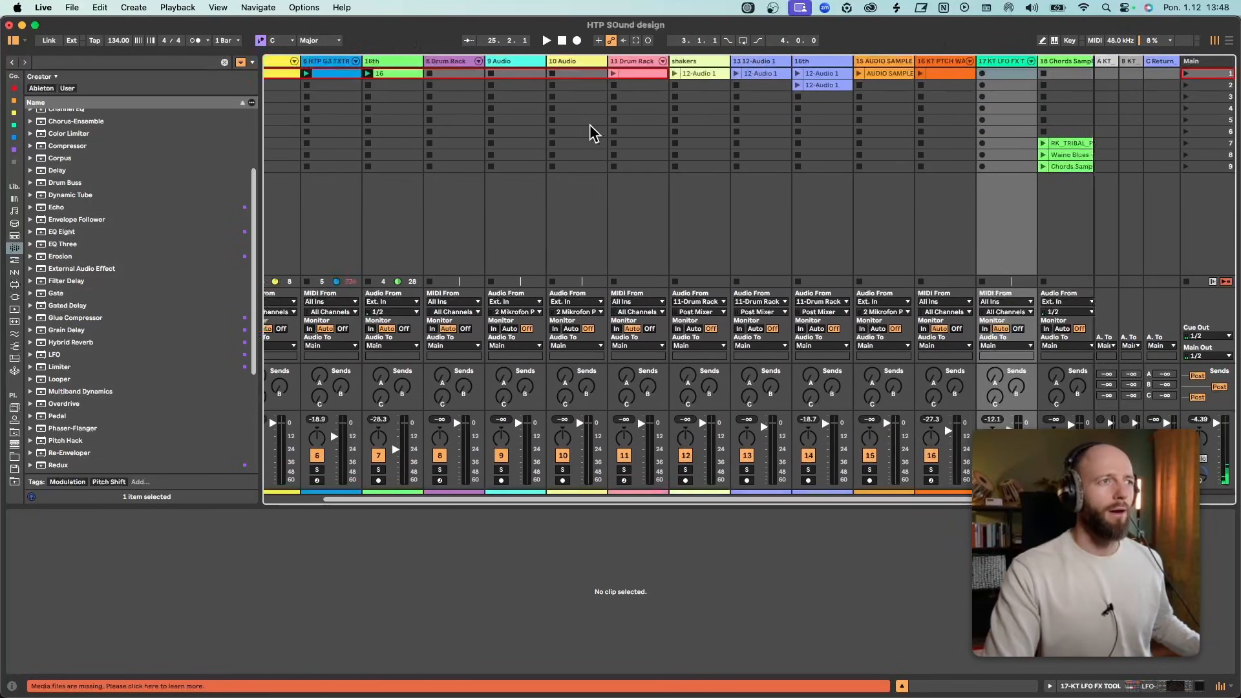
pyautogui.click(414, 73)
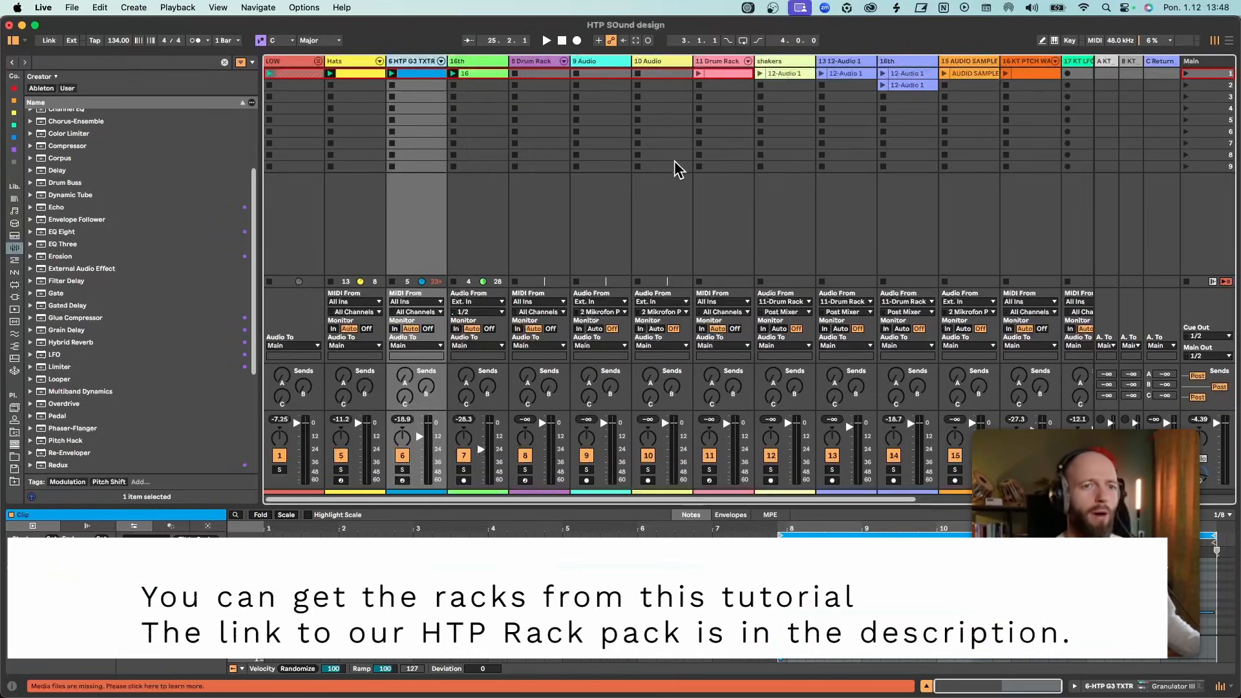
pyautogui.hscroll(5, 675, 169)
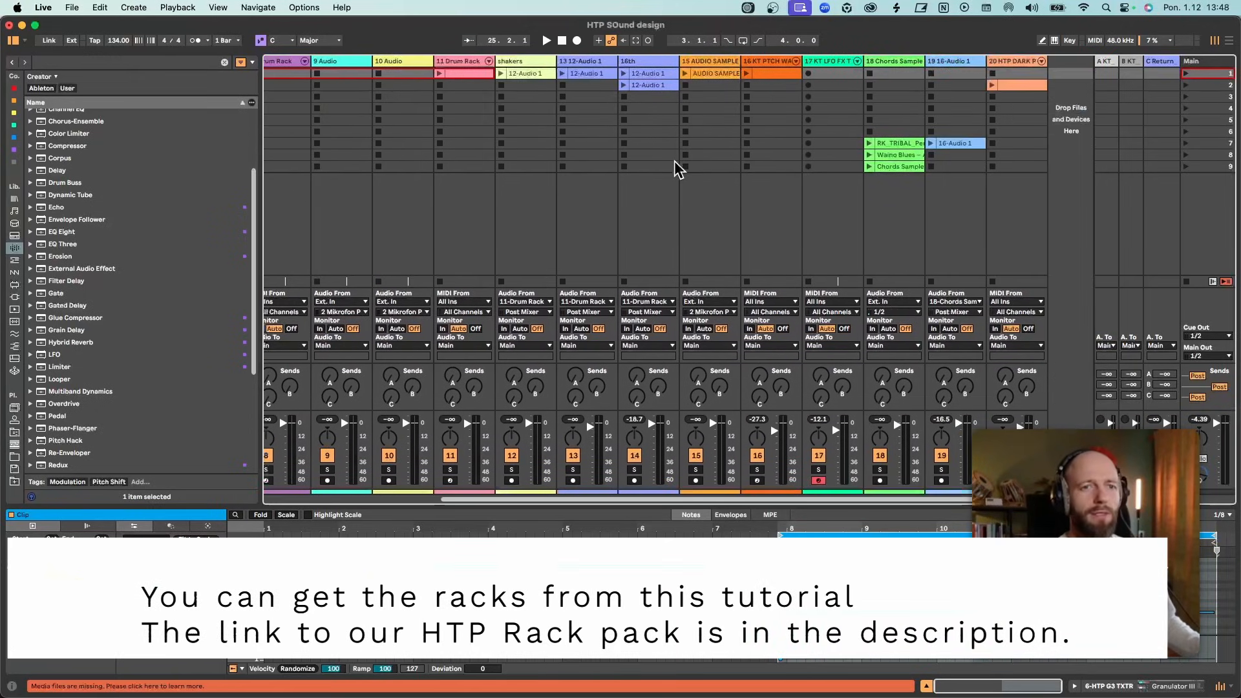
# Start playback with the KT LFO FX TOOL track selected and launch the first 16th clip and the KT PTCH WAVE clip.
pyautogui.click(827, 64)
pyautogui.press('space')
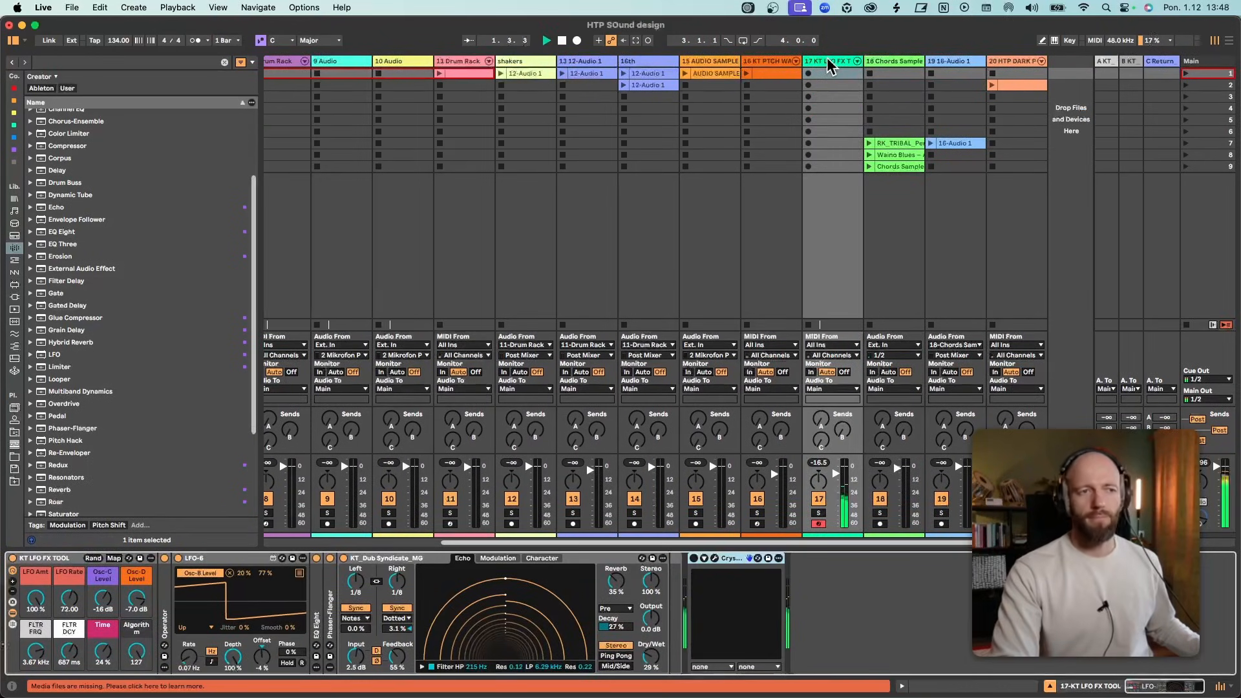
pyautogui.click(624, 73)
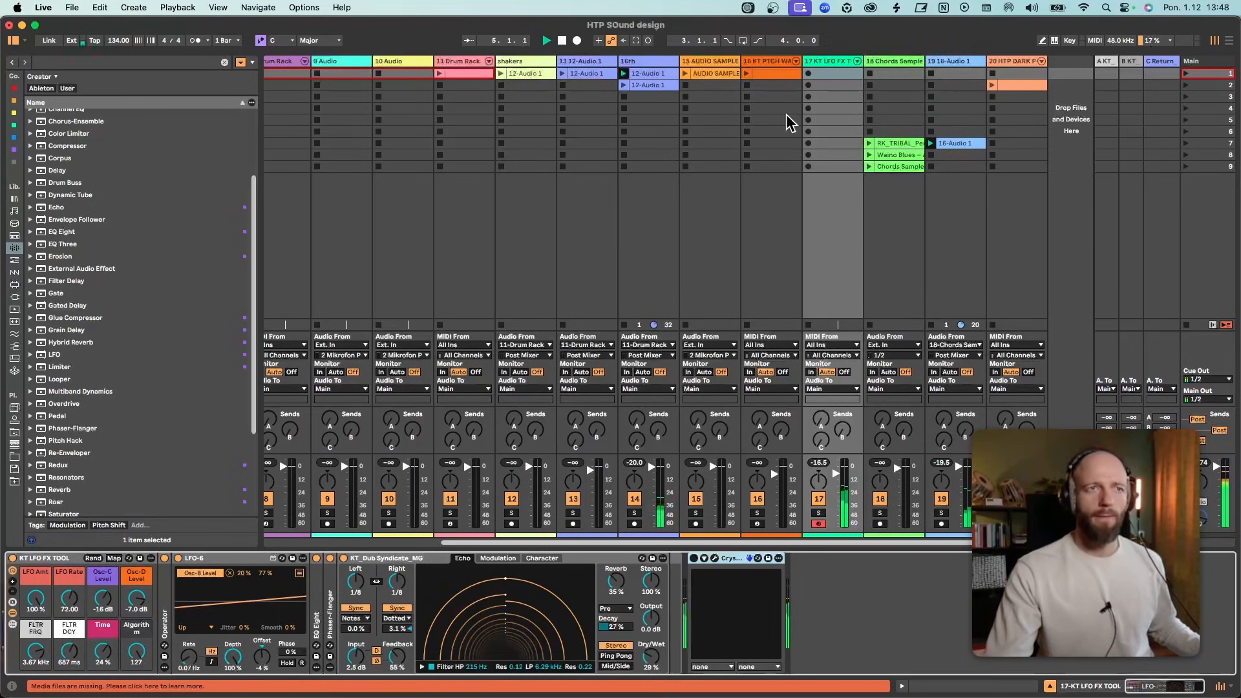
pyautogui.click(753, 78)
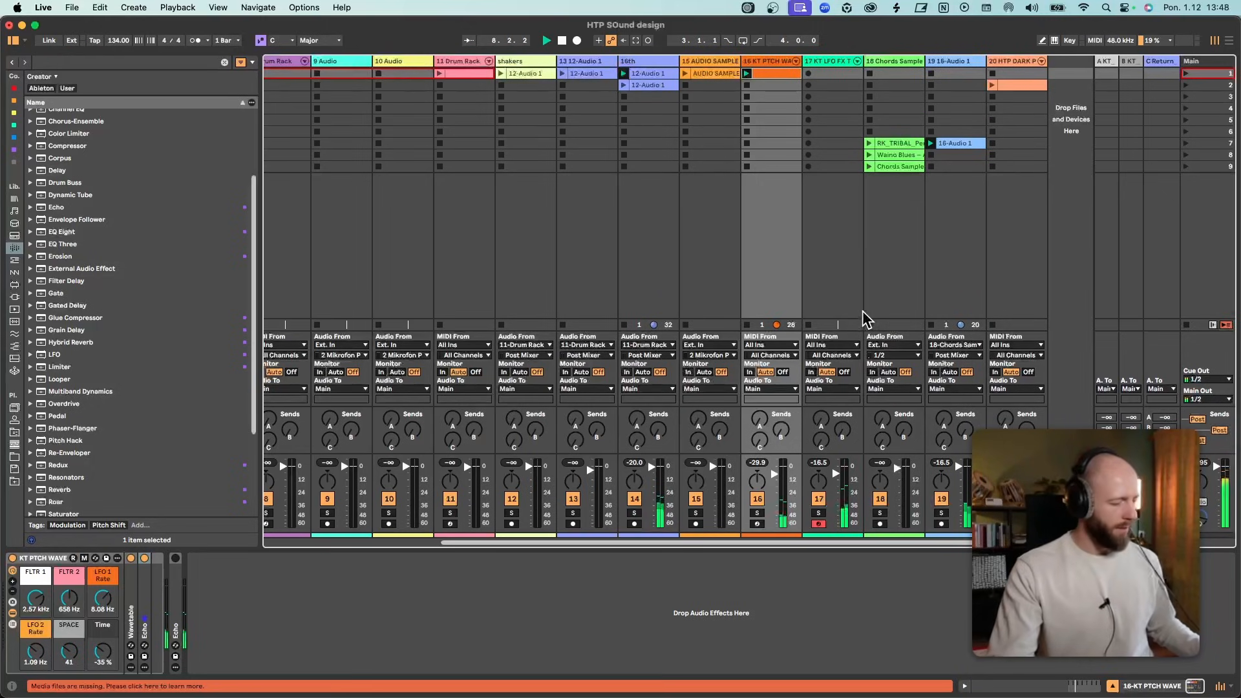
# Show the KT LFO FX TOOL track's device chain, fold its KT_Dub Syndicate Echo device and briefly audition the sound.
pyautogui.click(825, 62)
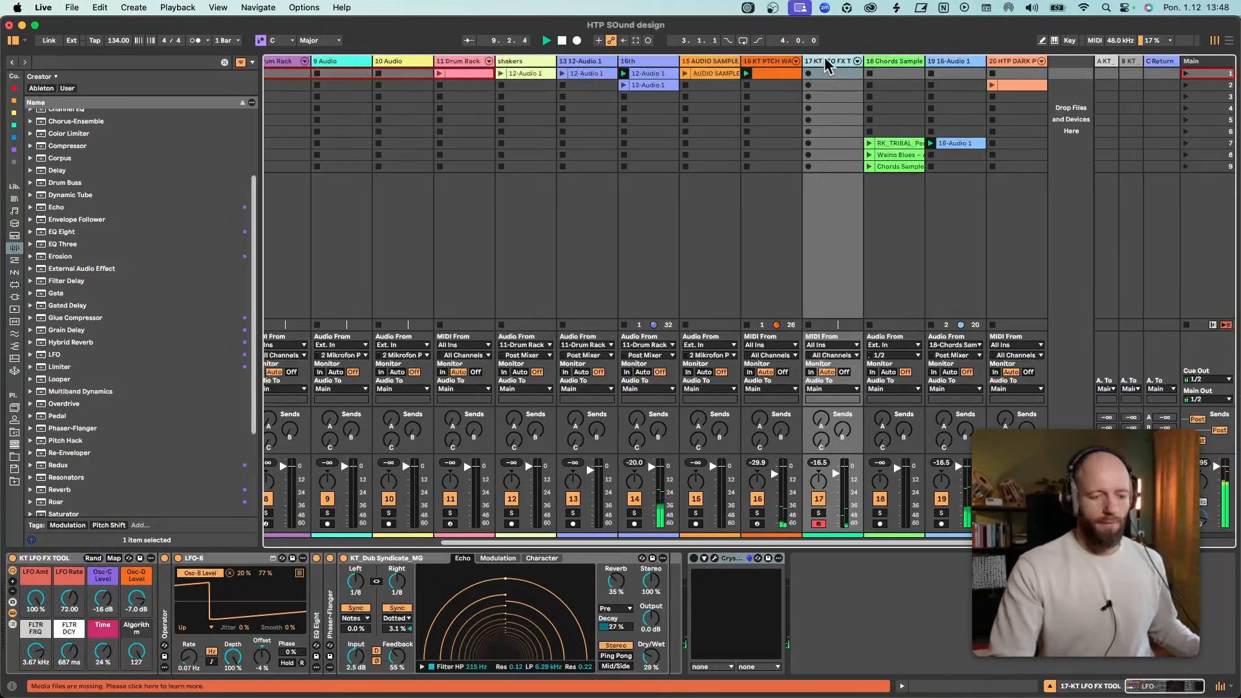
pyautogui.doubleClick(166, 603)
pyautogui.click(551, 584)
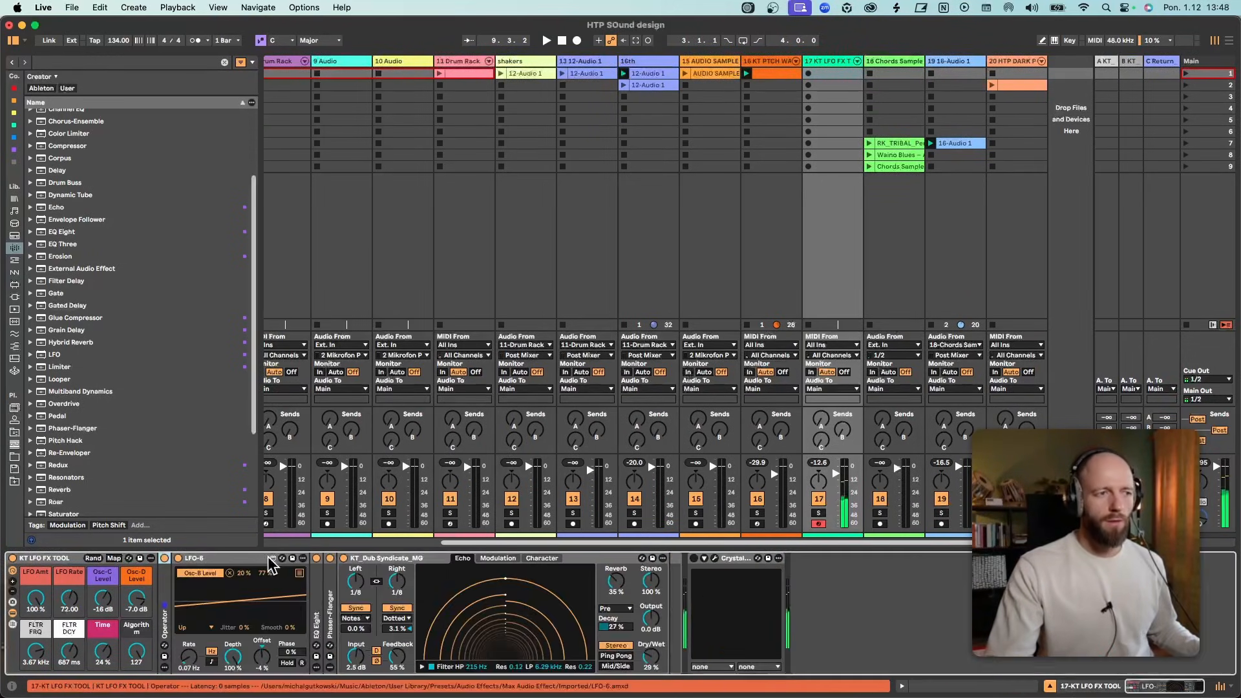
pyautogui.doubleClick(278, 558)
pyautogui.doubleClick(431, 558)
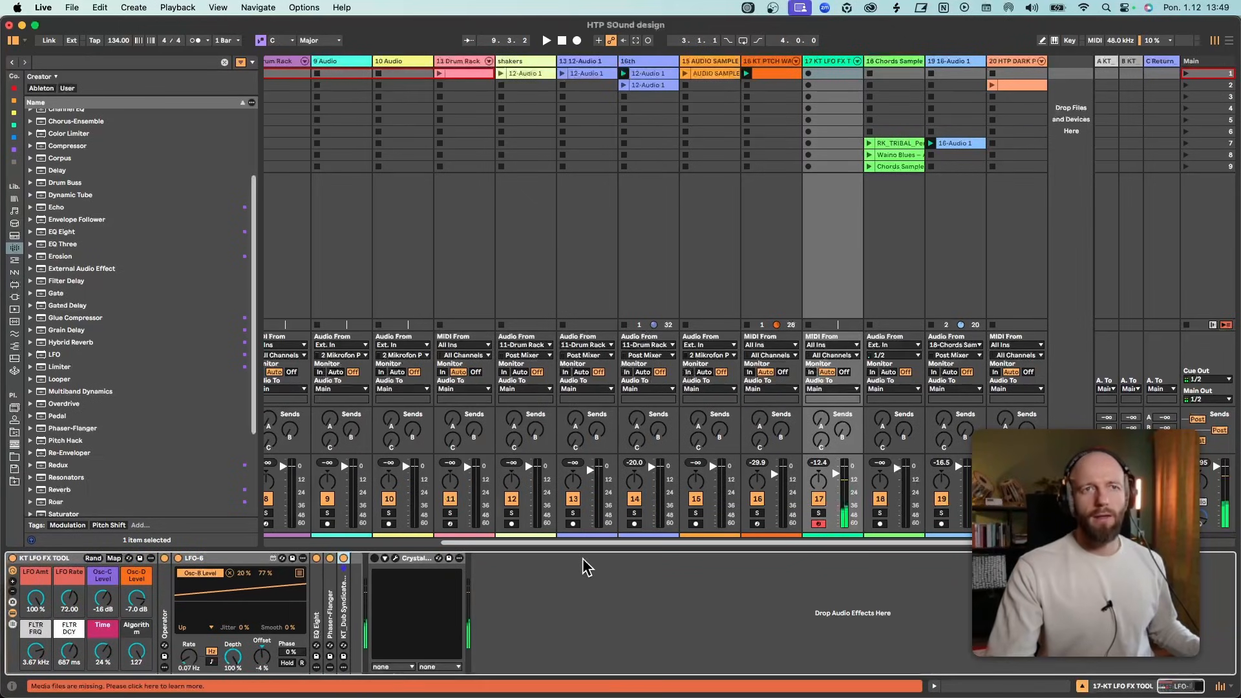
pyautogui.press('space')
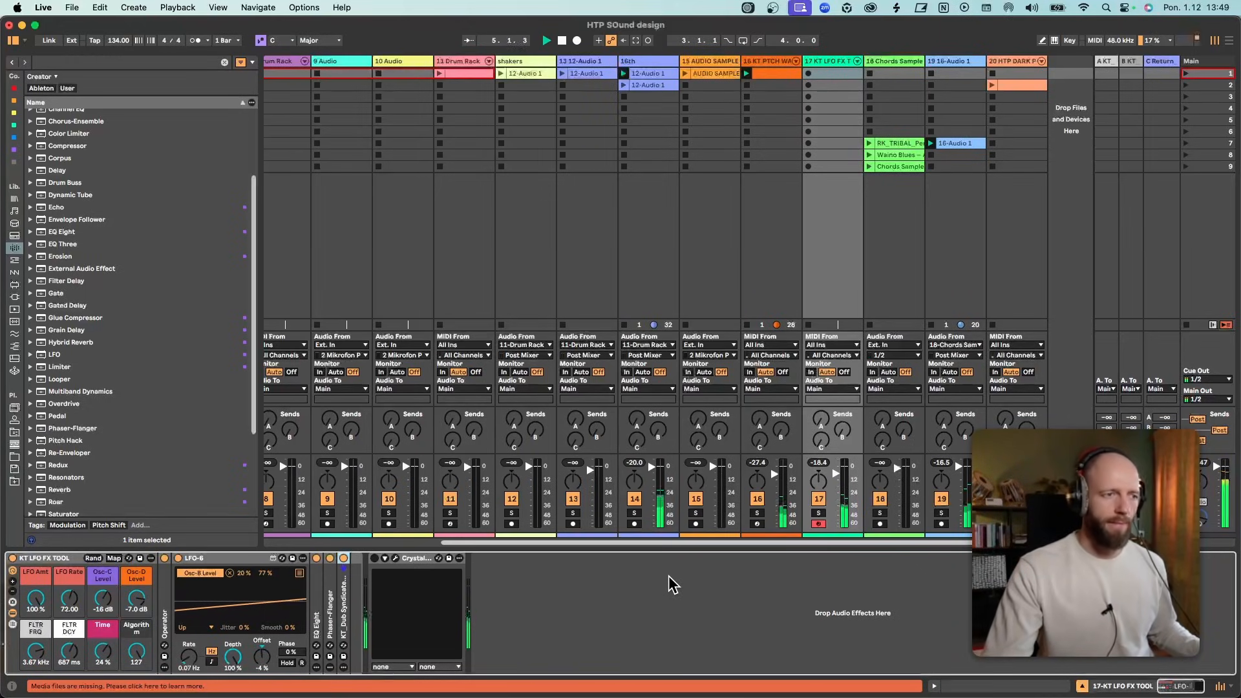
pyautogui.press('space')
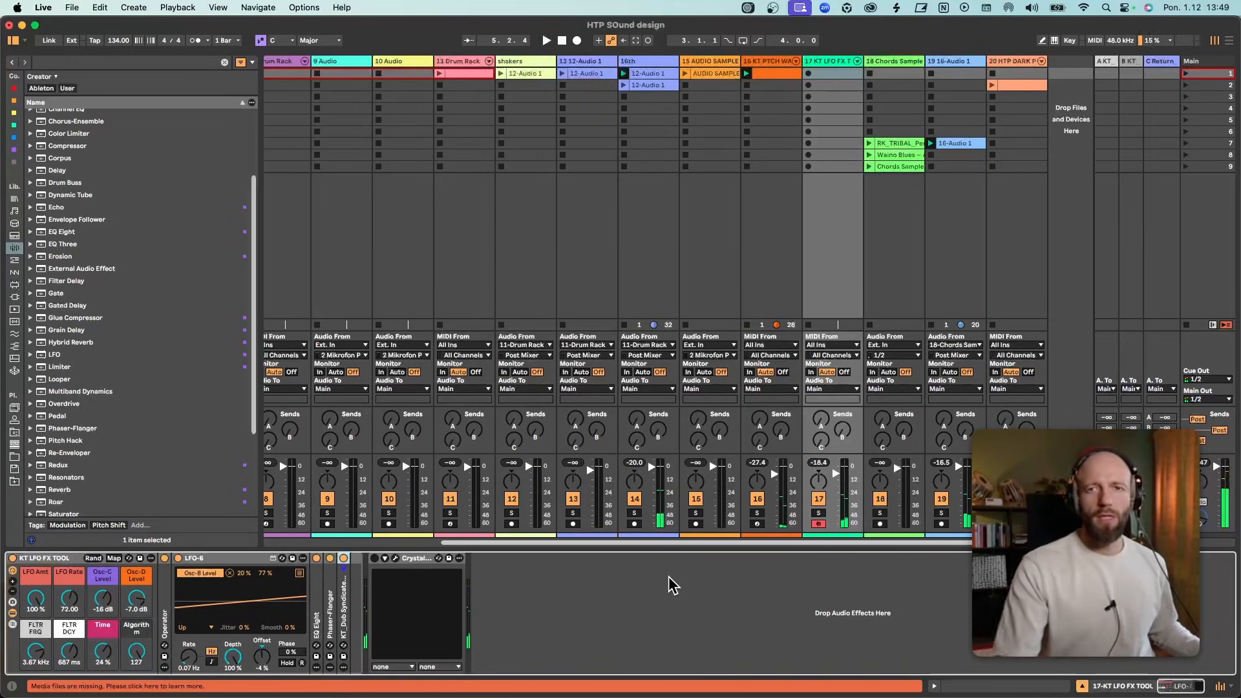
# Open the Crystallizer plug-in on the KT LFO FX TOOL track and move its window clear of the clip slots.
pyautogui.click(396, 558)
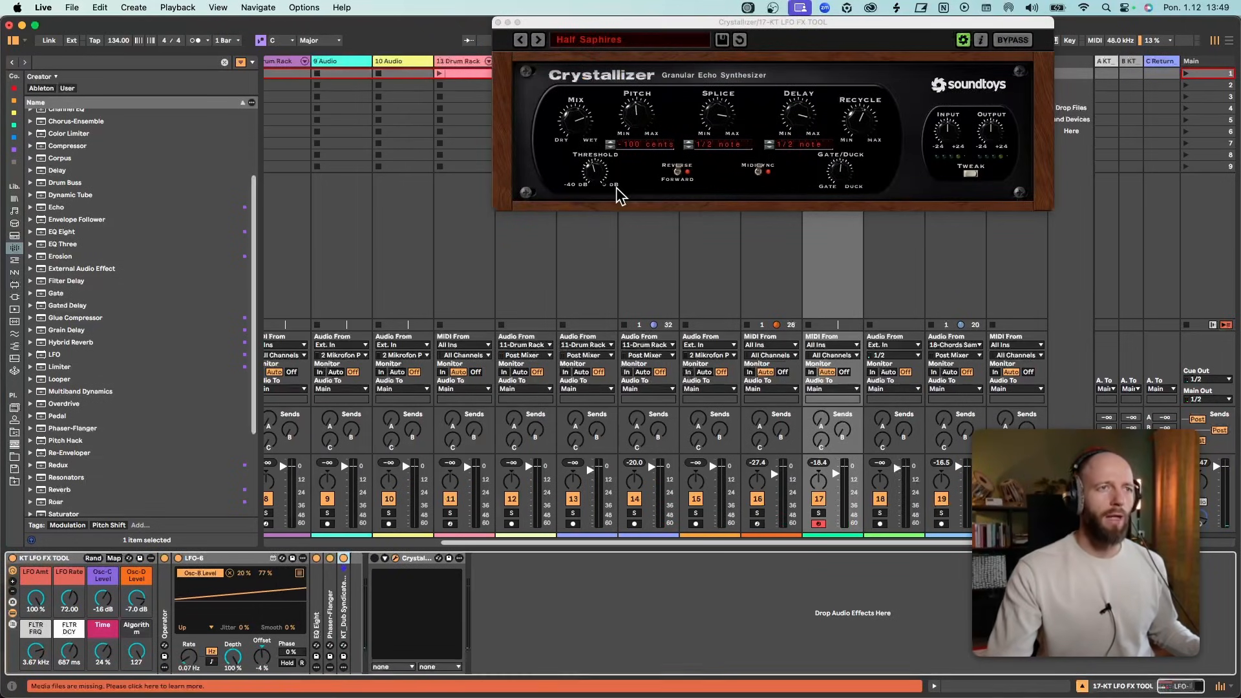
pyautogui.moveTo(682, 24); pyautogui.dragTo(510, 178)
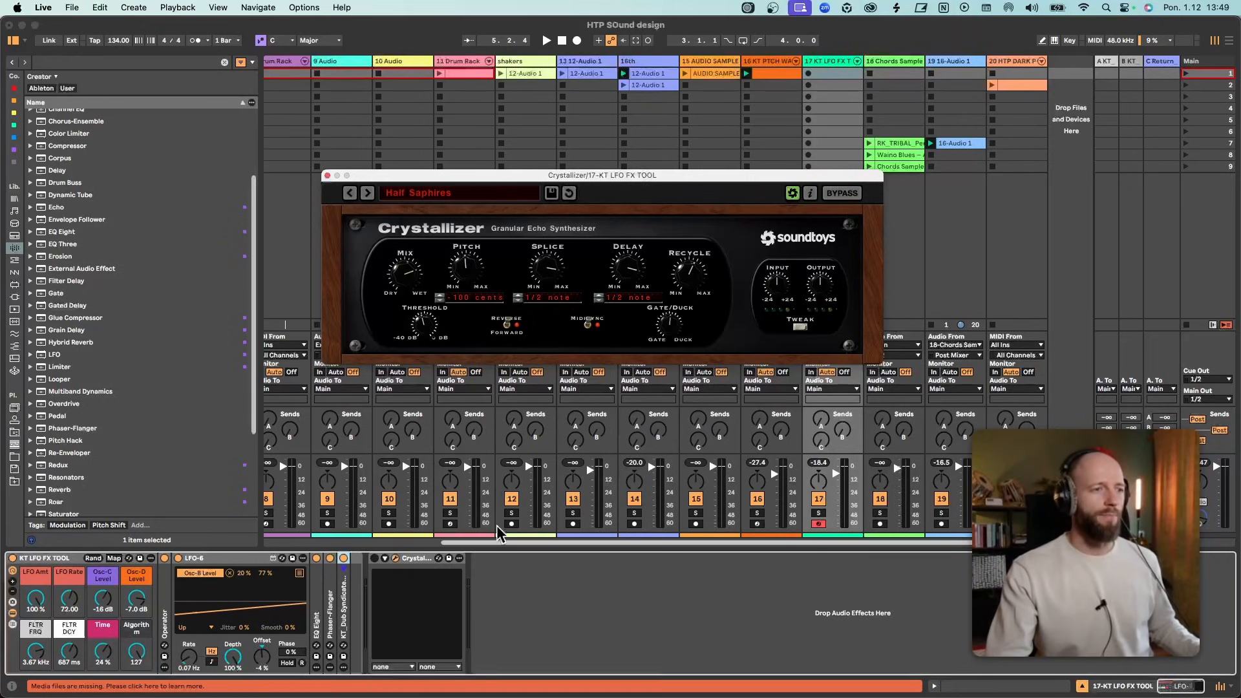
pyautogui.click(486, 194)
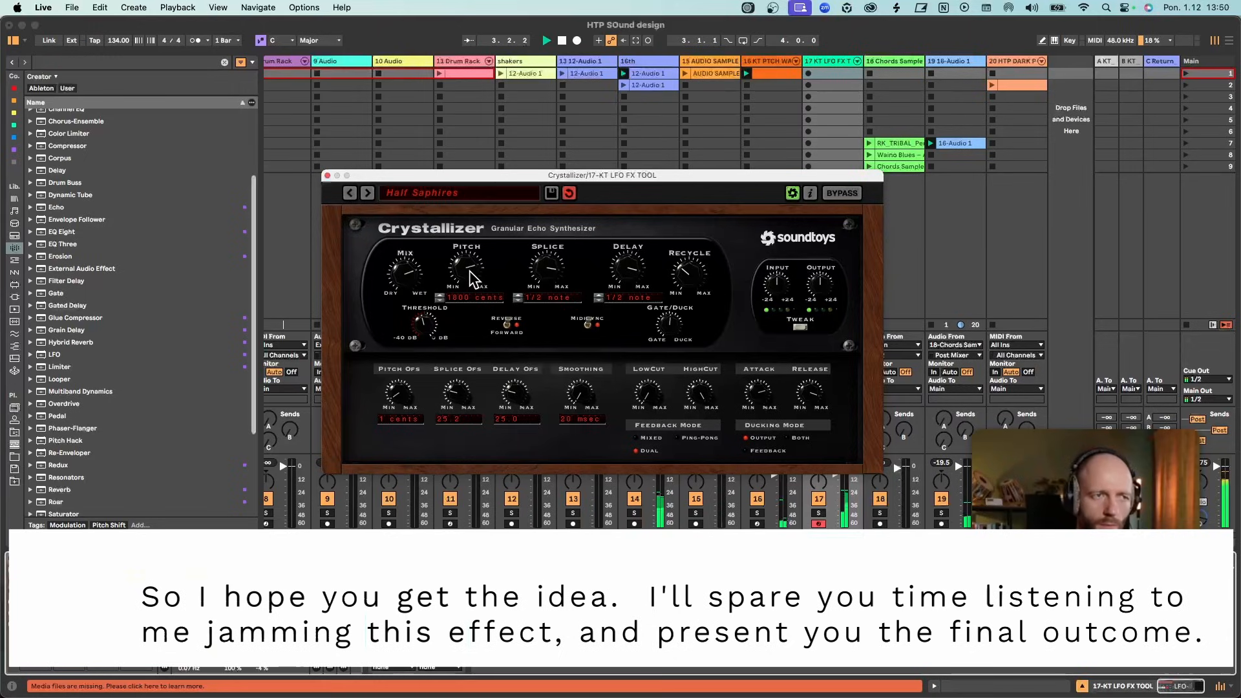
# Sweep Crystallizer's pitch from about 1100 cents down into negative values and back up during playback.
pyautogui.moveTo(472, 288); pyautogui.dragTo(470, 299)
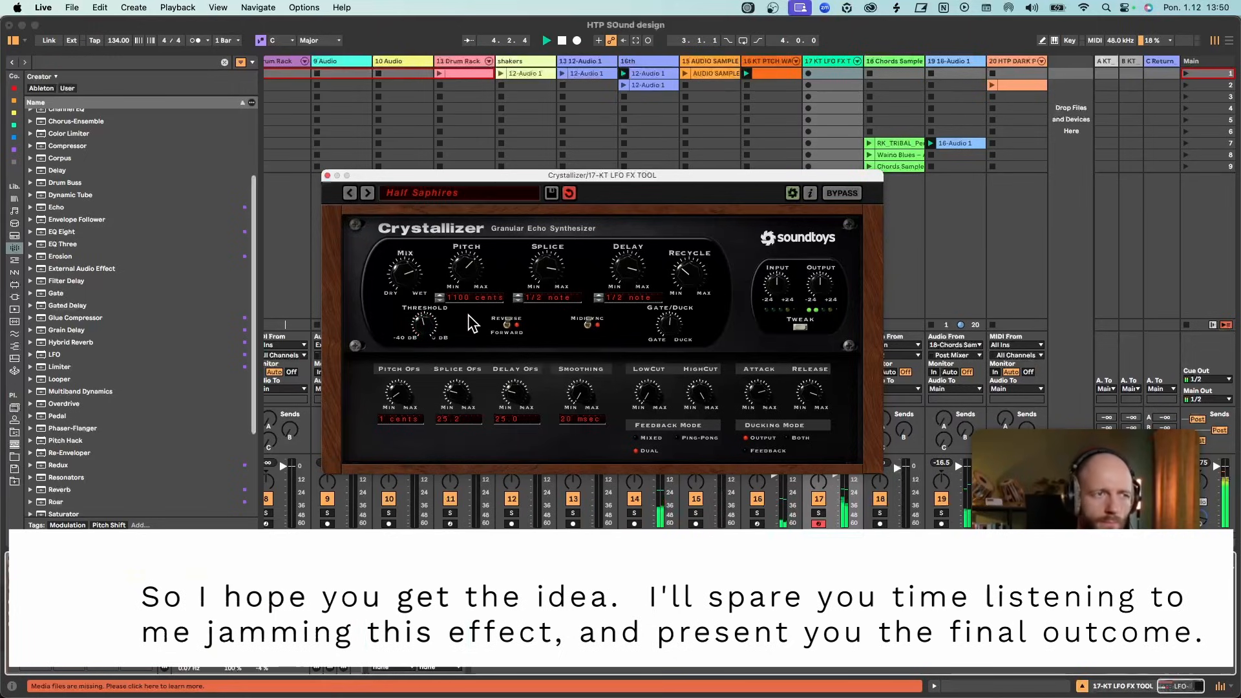
pyautogui.moveTo(467, 348); pyautogui.dragTo(462, 367)
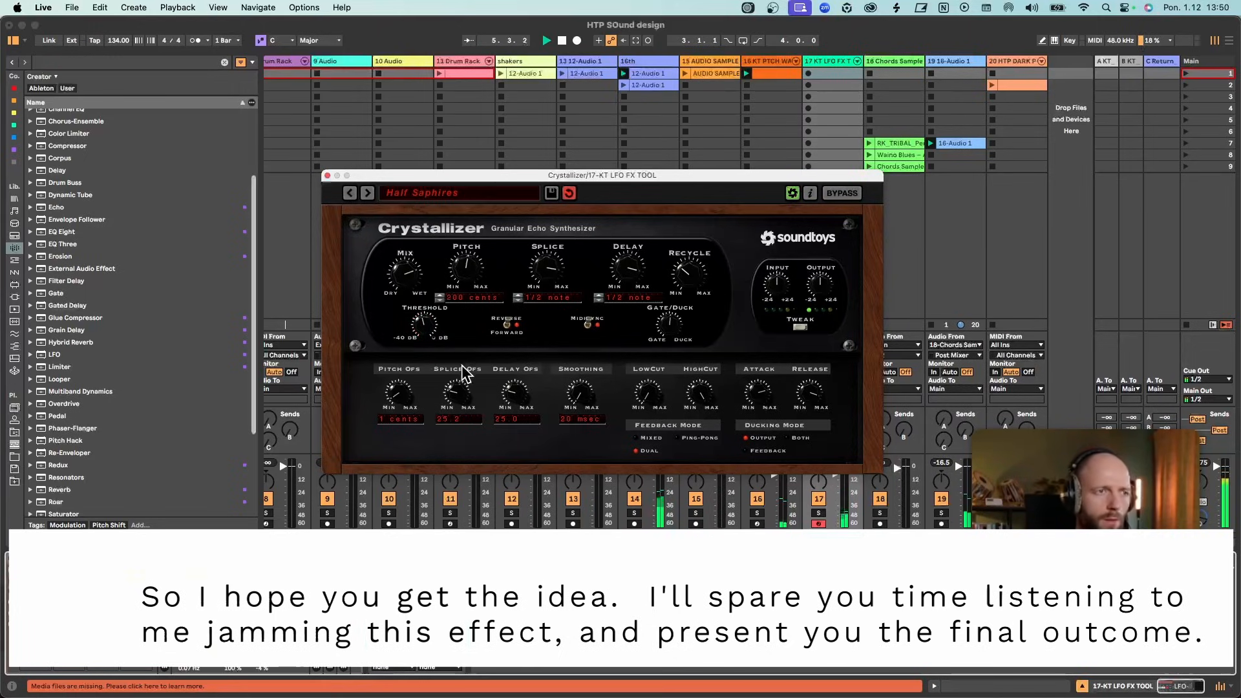
pyautogui.moveTo(456, 433); pyautogui.dragTo(451, 458)
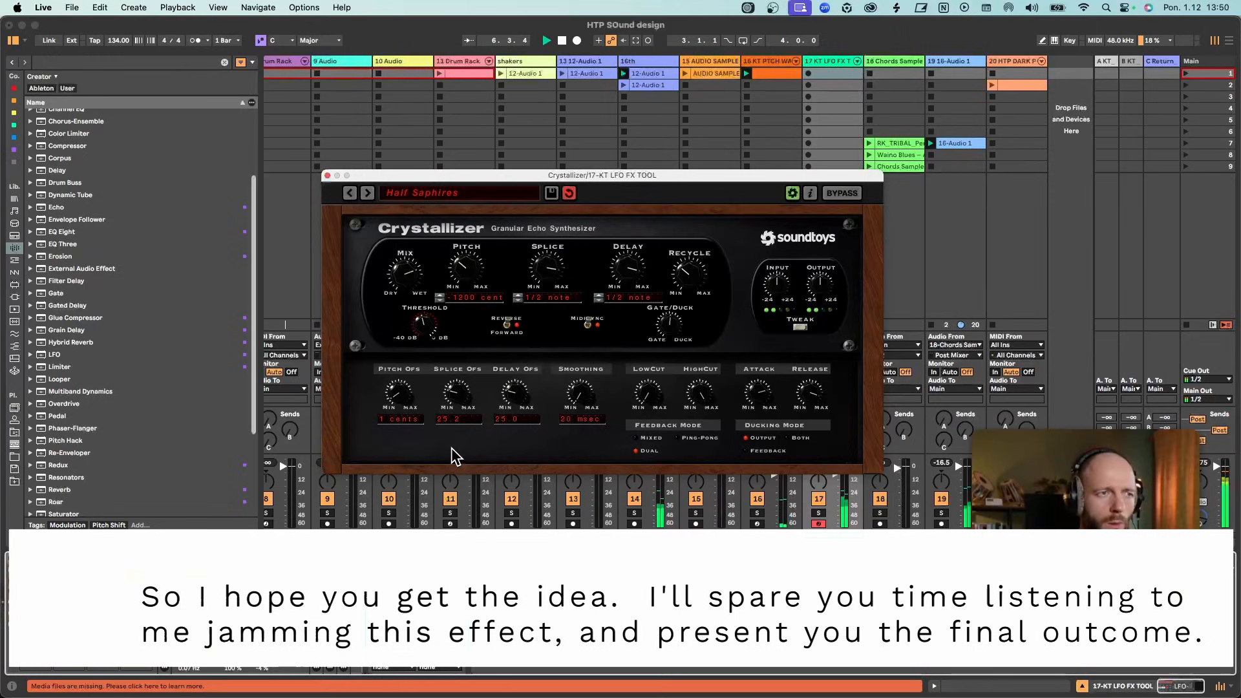
pyautogui.moveTo(462, 259); pyautogui.dragTo(486, 167)
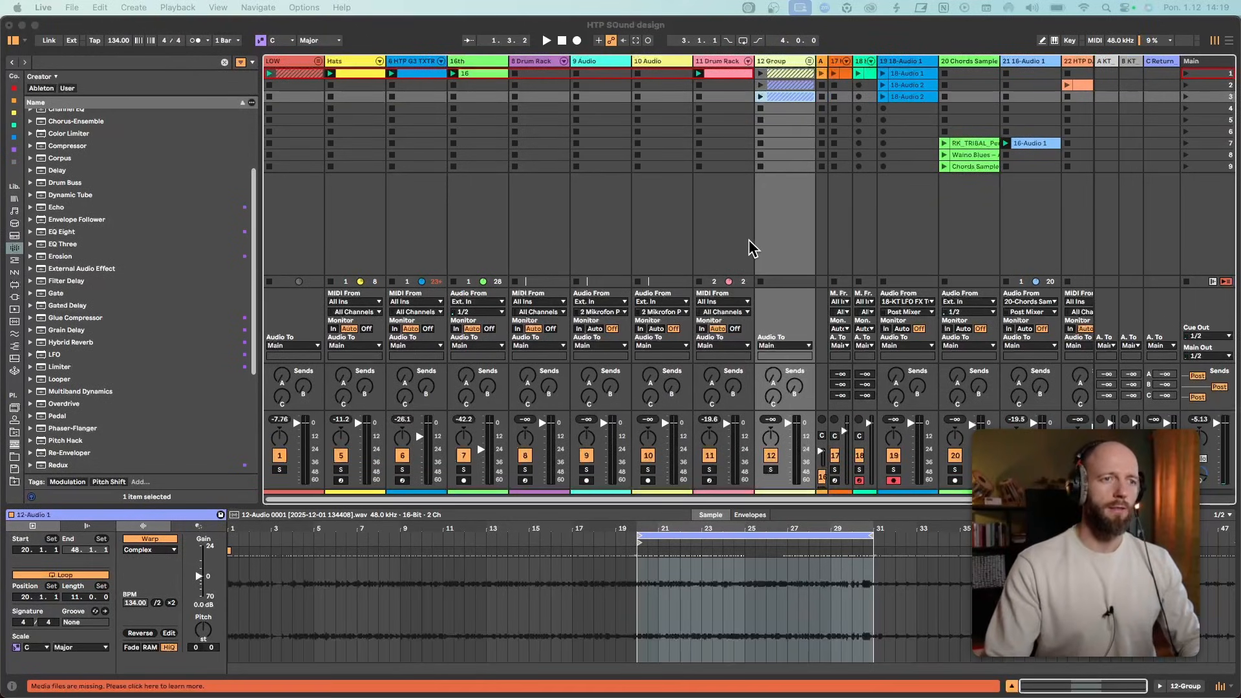
# Play the set and unfold the 12 Group to view its shaker and 16th tracks, folding it again once reviewed.
pyautogui.click(775, 219)
pyautogui.press('space')
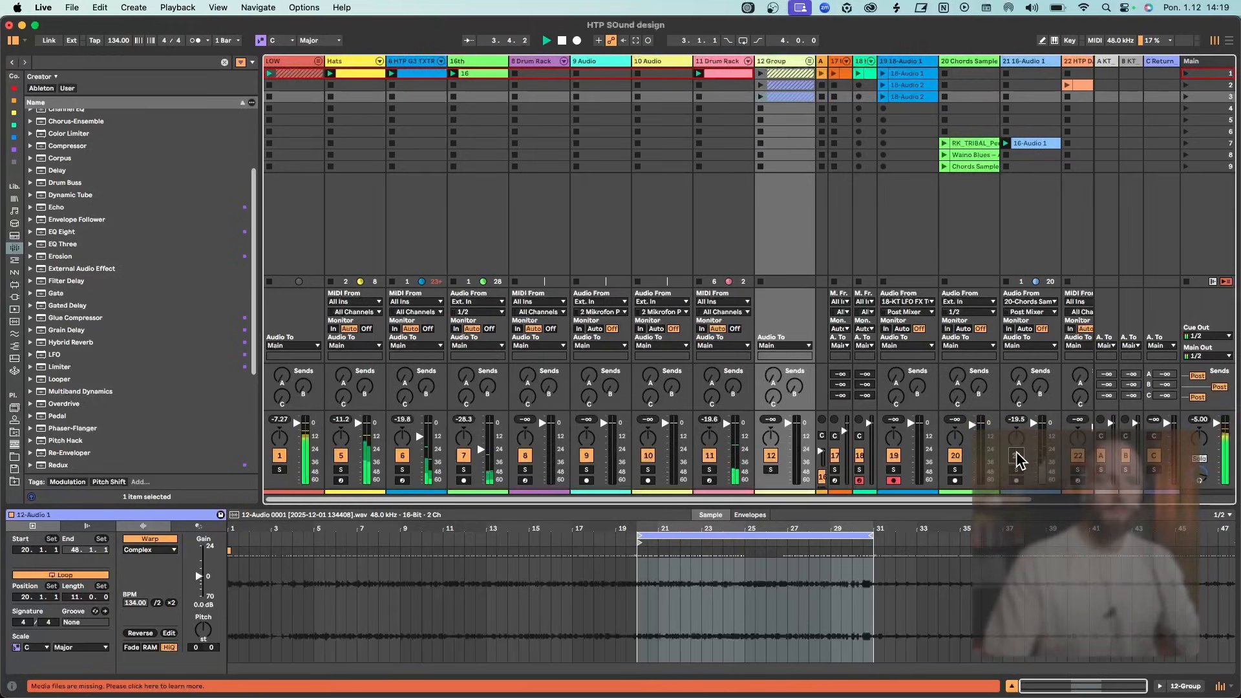
pyautogui.click(810, 62)
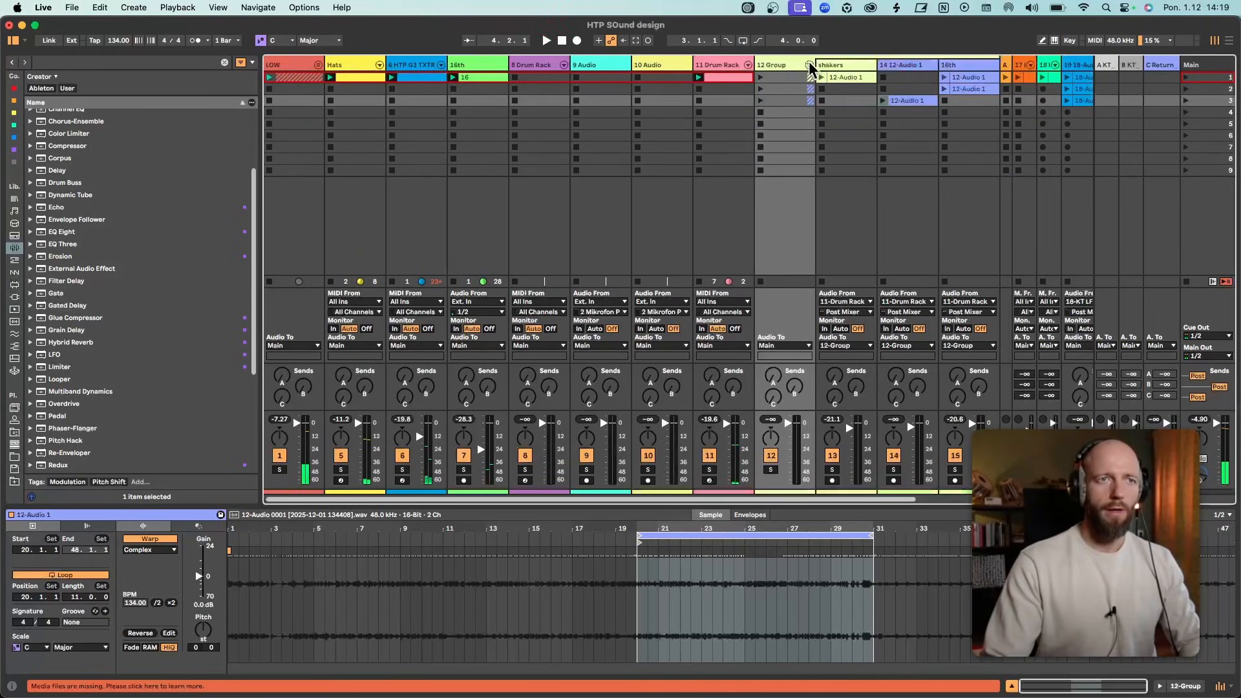
pyautogui.click(810, 65)
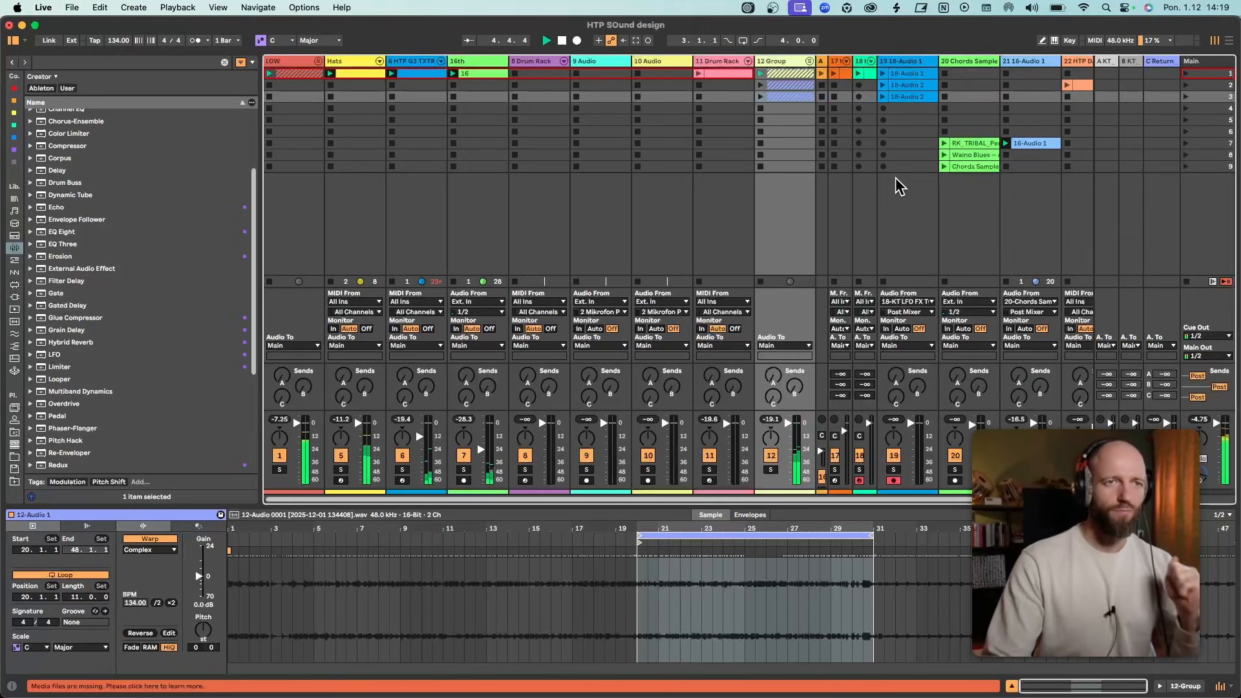
# Select the KT PTCH WAVE track followed by the KT LFO FX TOOL track to inspect them.
pyautogui.click(838, 67)
pyautogui.click(860, 67)
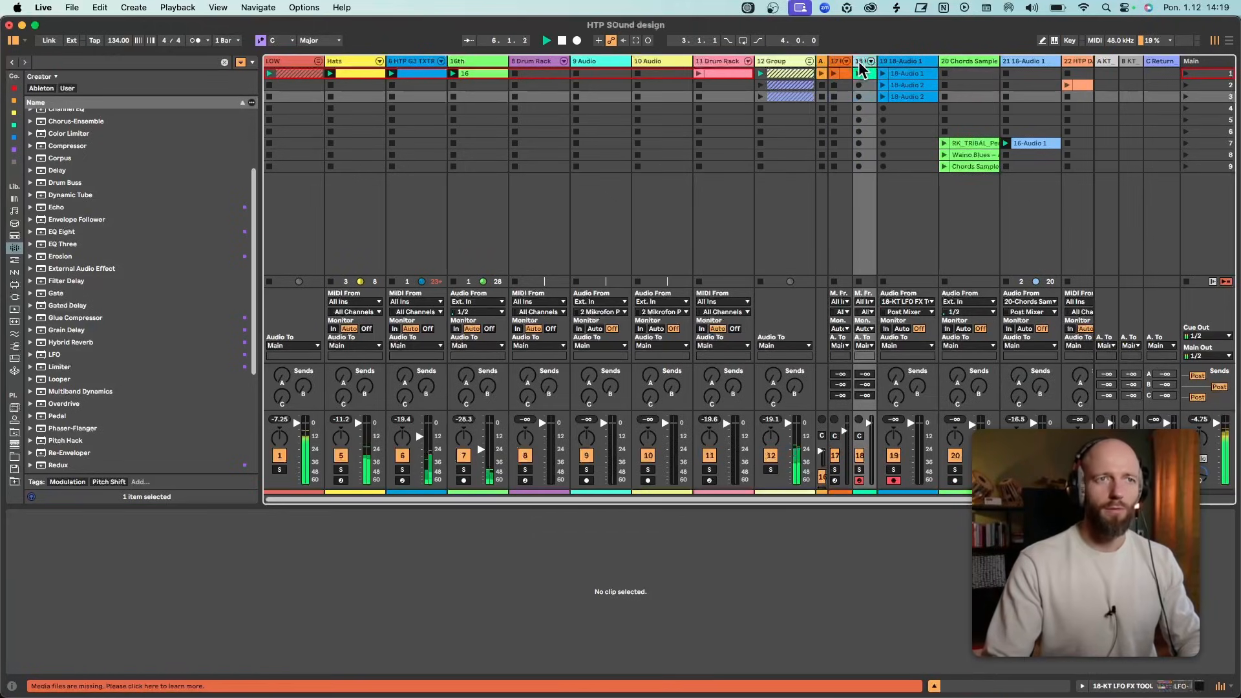